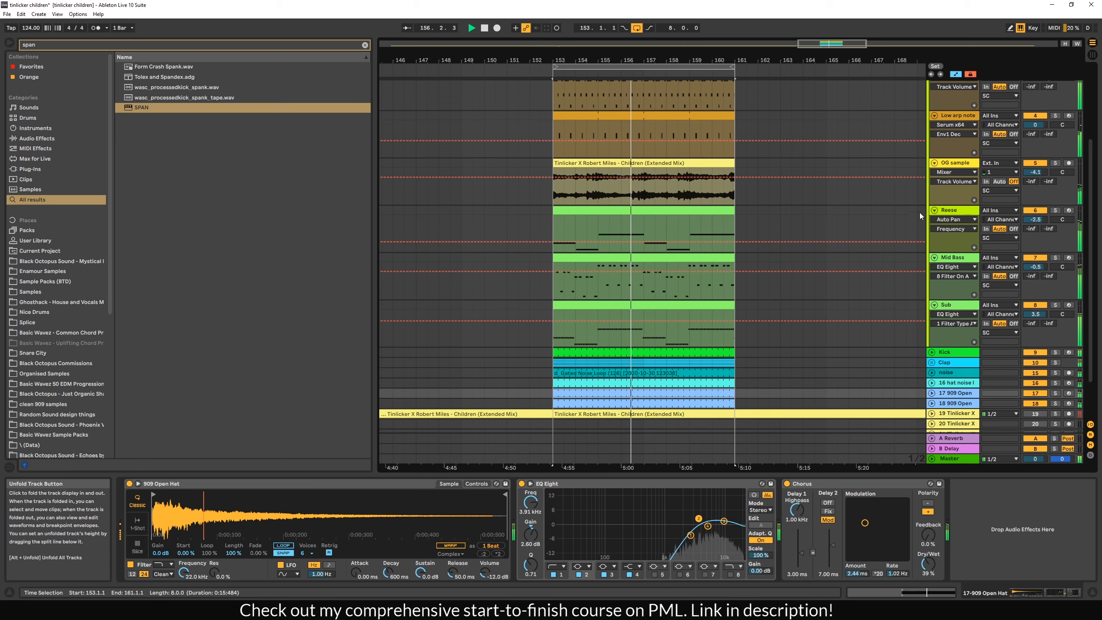
Step: Look over all tracks in the looped section, unfold the Clap group to examine its layers, and stop playback
scroll(924, 221, "up", 3)
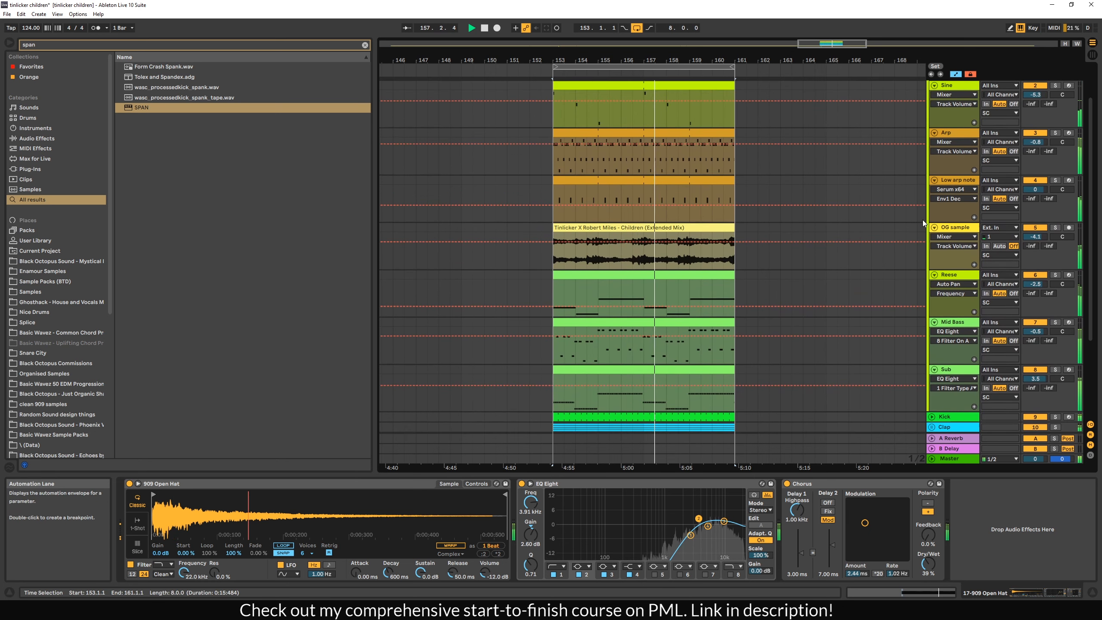
scroll(916, 226, "down", 3)
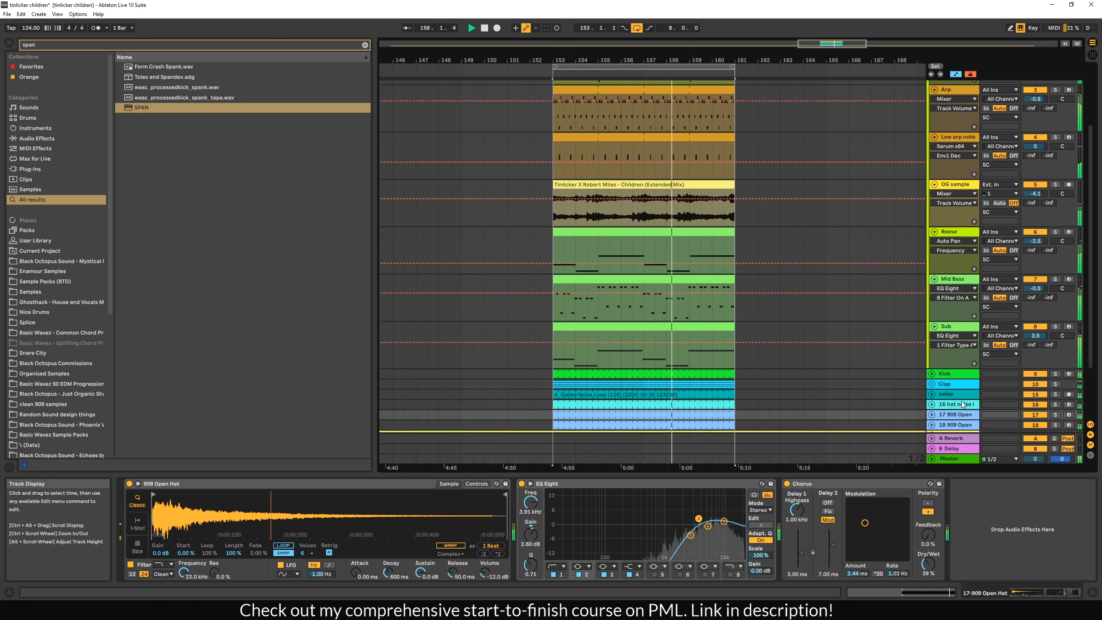
left_click(931, 384)
scroll(934, 370, "down", 9)
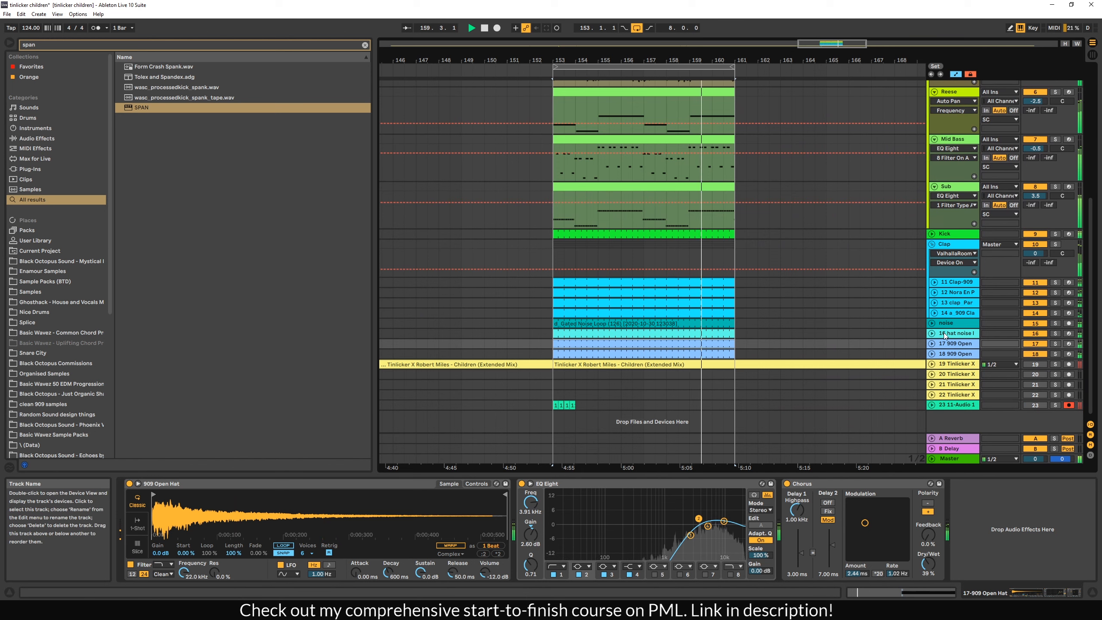
scroll(900, 280, "up", 2)
scroll(900, 280, "up", 3)
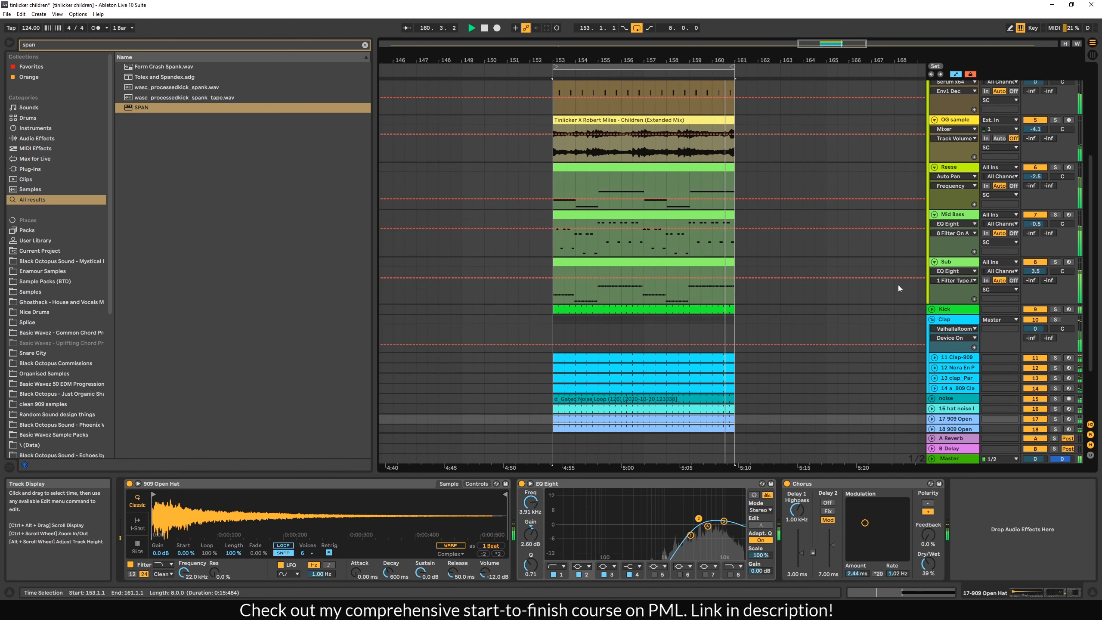
key("space")
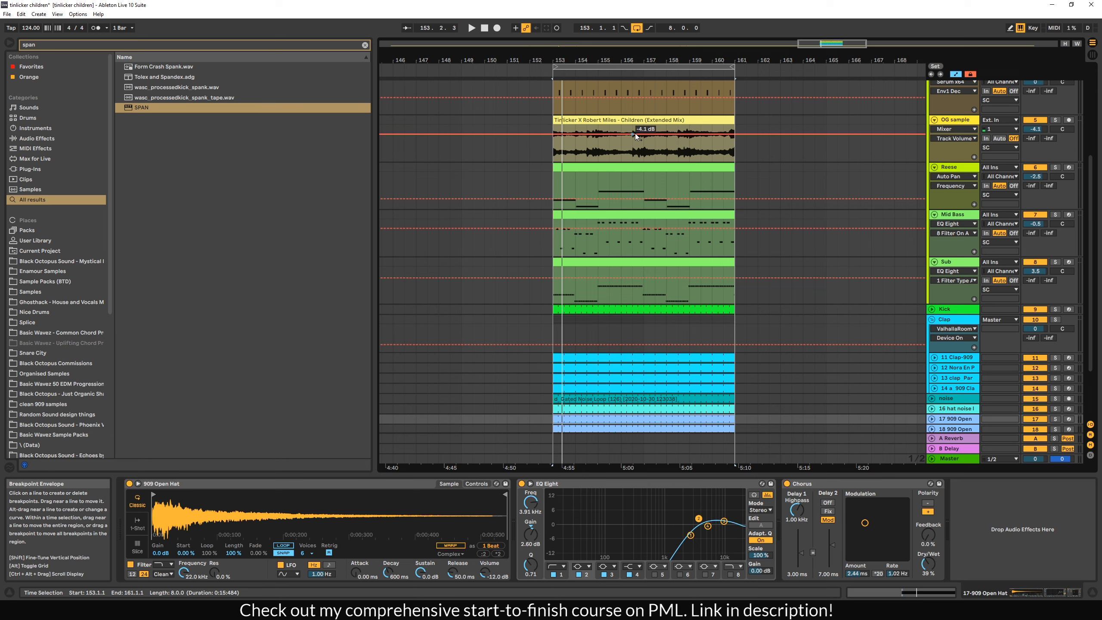
scroll(760, 360, "down", 3)
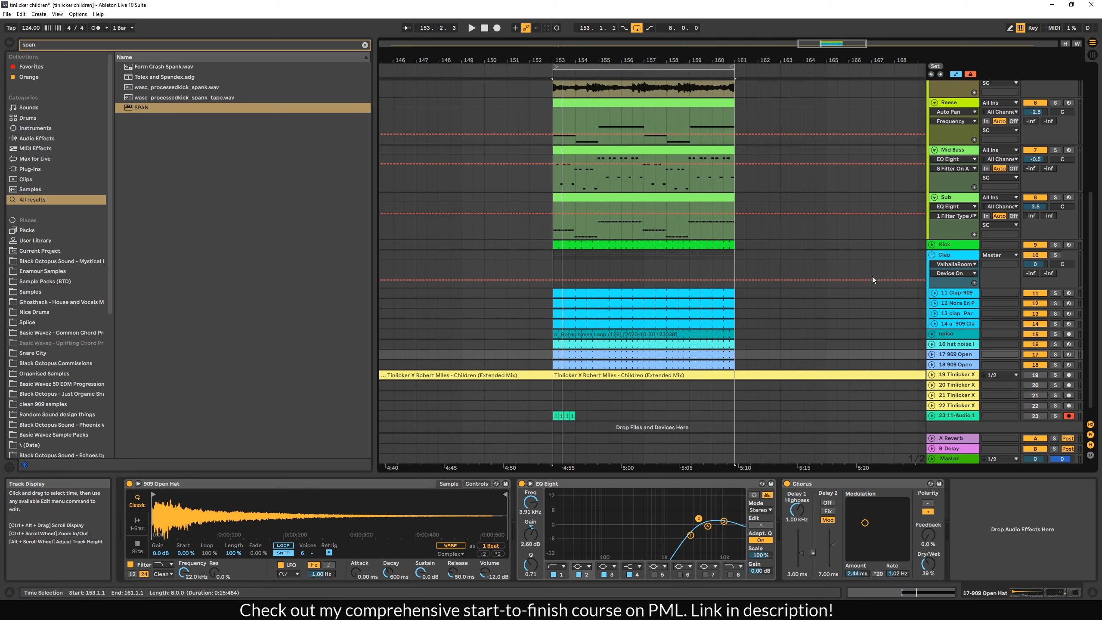
scroll(889, 260, "up", 9)
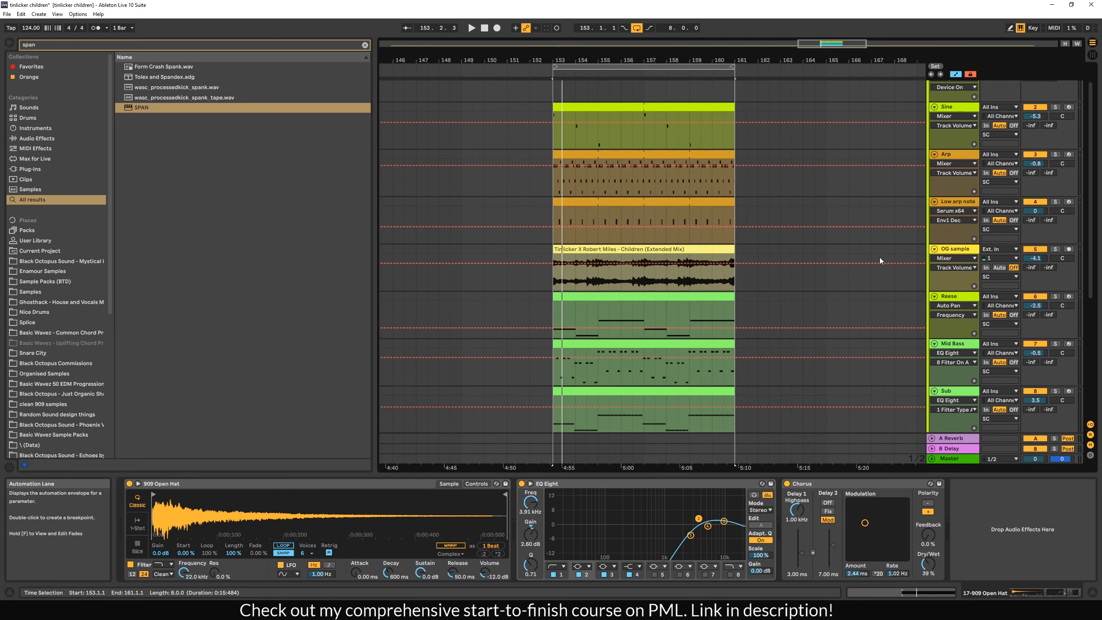
scroll(880, 257, "up", 1)
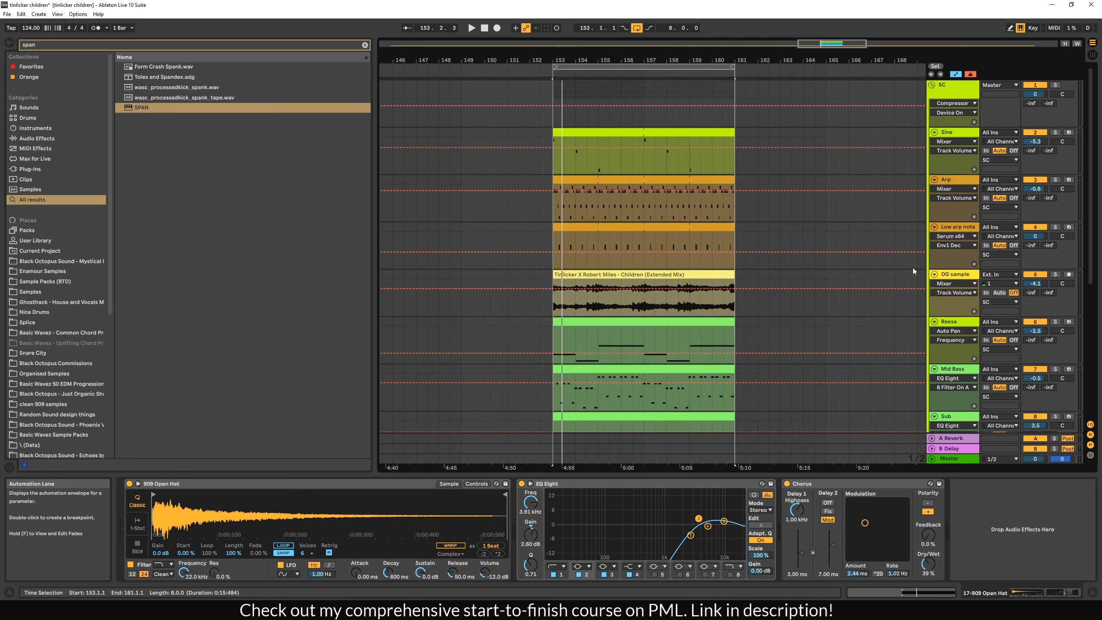
Step: Fold the Clap group and leave the SC group unfolded with its tracks showing
left_click(931, 85)
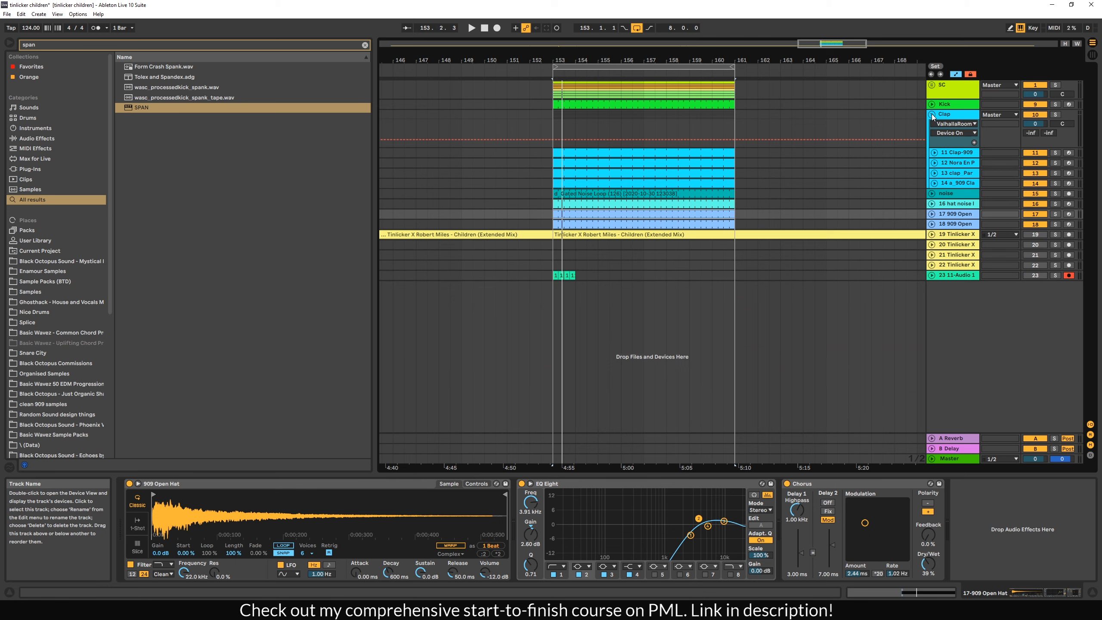
left_click(932, 115)
left_click(932, 86)
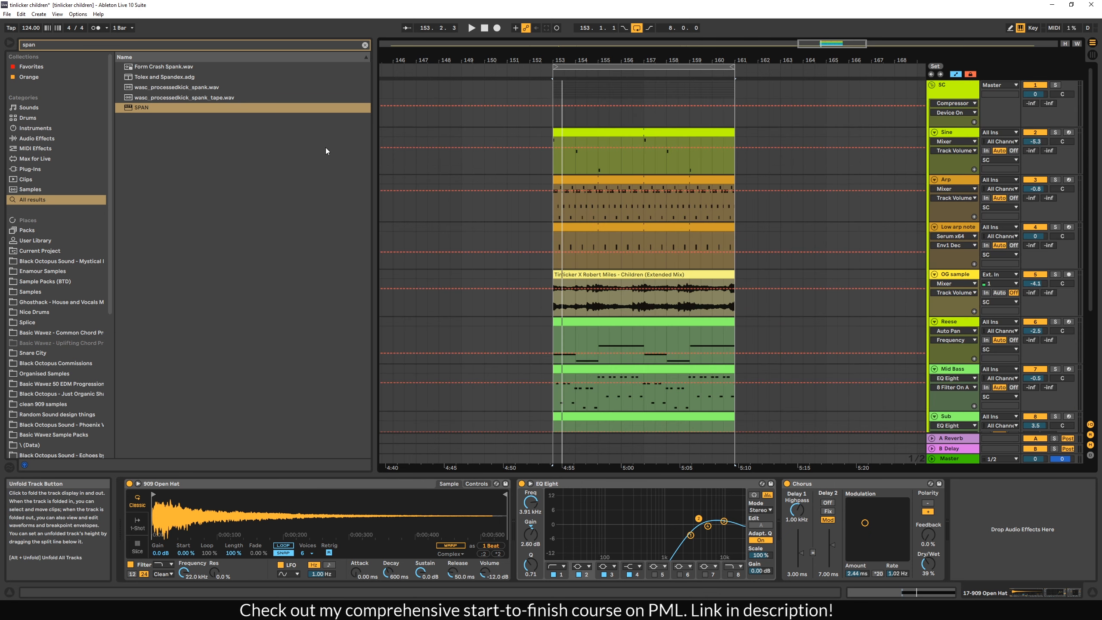
Step: Solo the Sine track and play it on its own for a few bars
left_click(956, 136)
key("s")
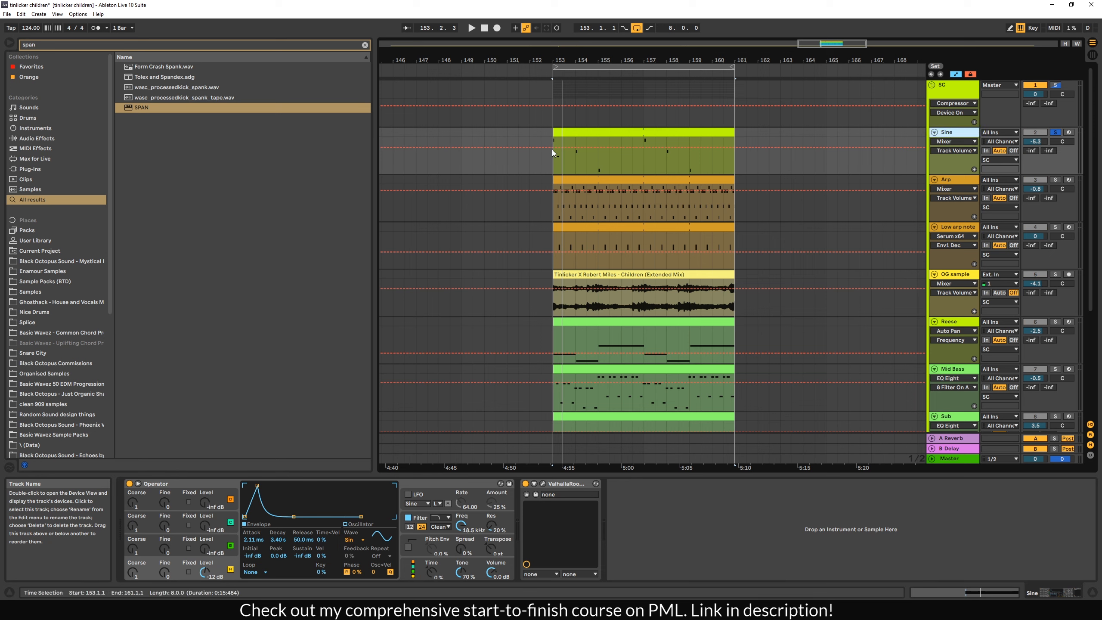
key("space")
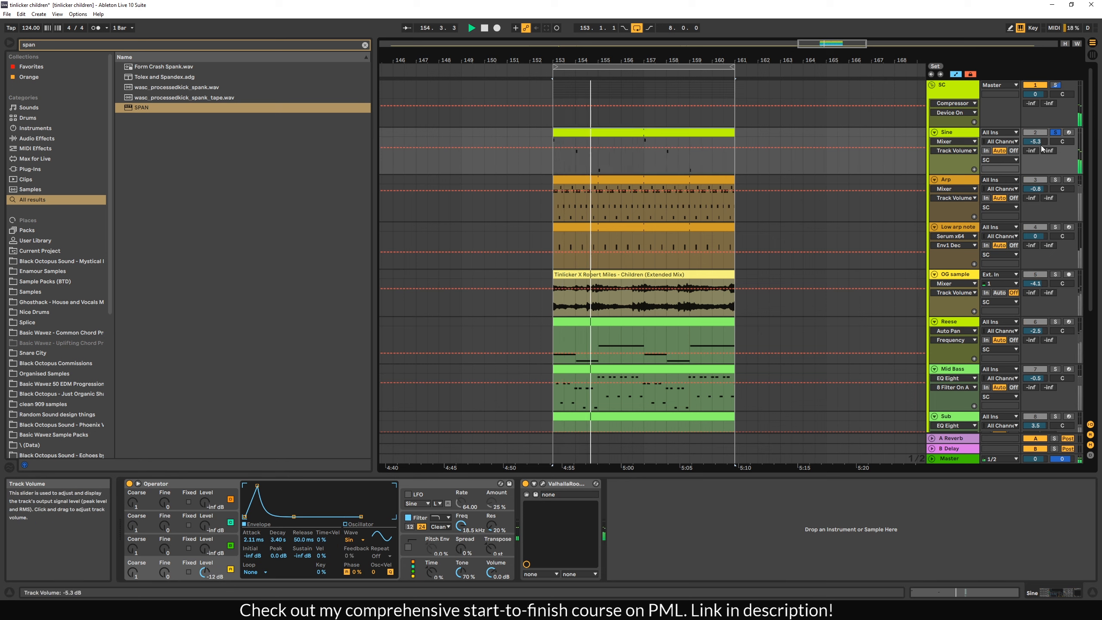
key("space")
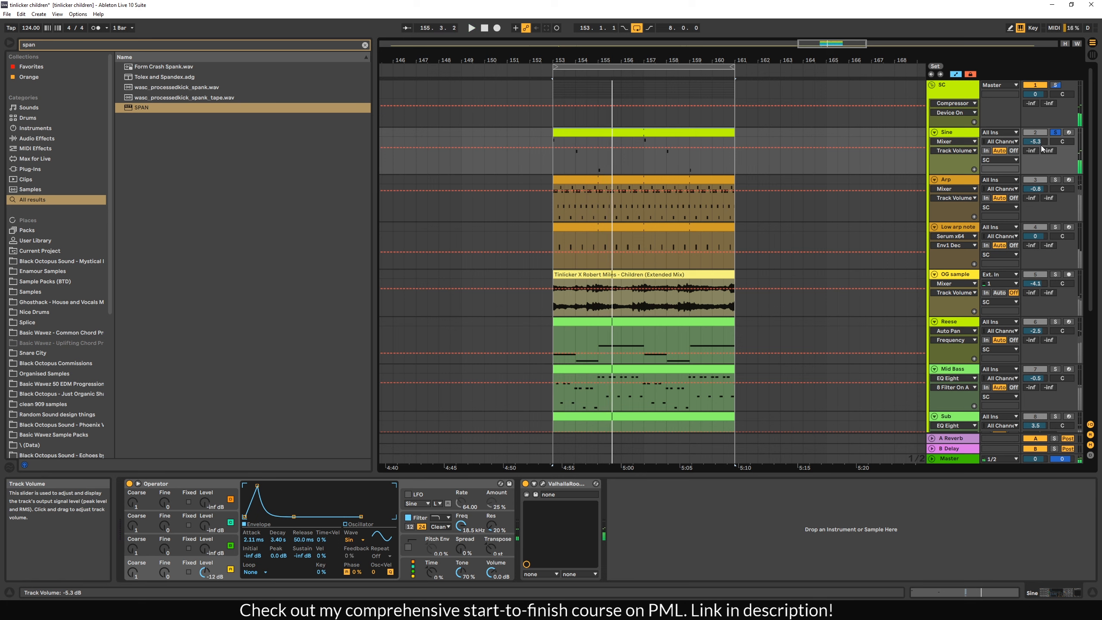
Step: Try playing the Sine track with its volume raised to 6 dB, and undo the volume change
left_click_drag(1041, 147, 1041, 105)
key("space")
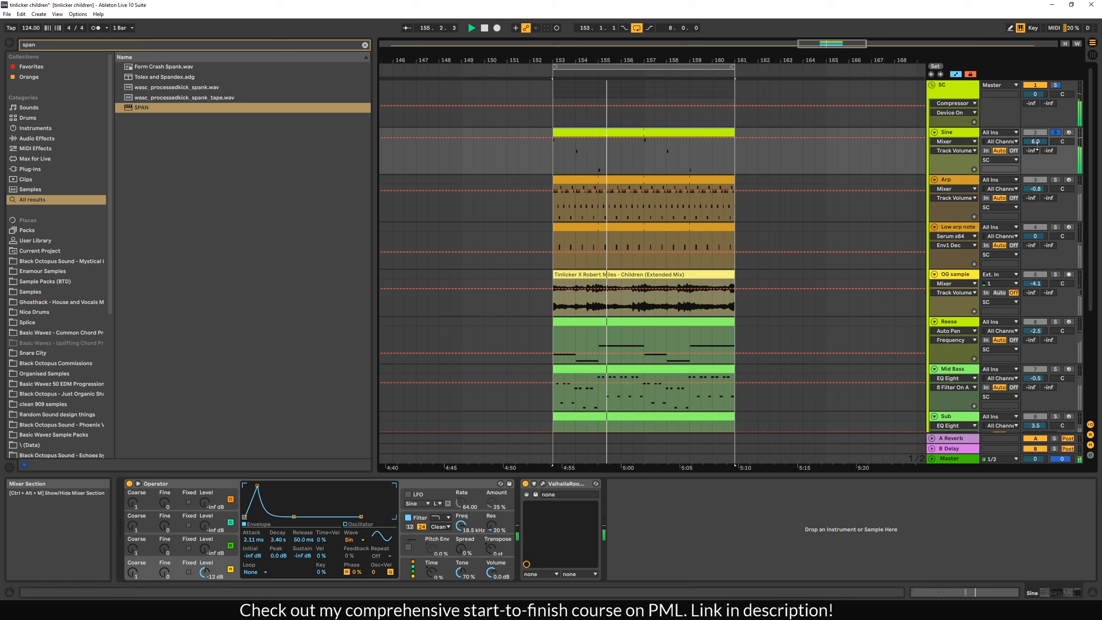
key("space")
key("ctrl+z")
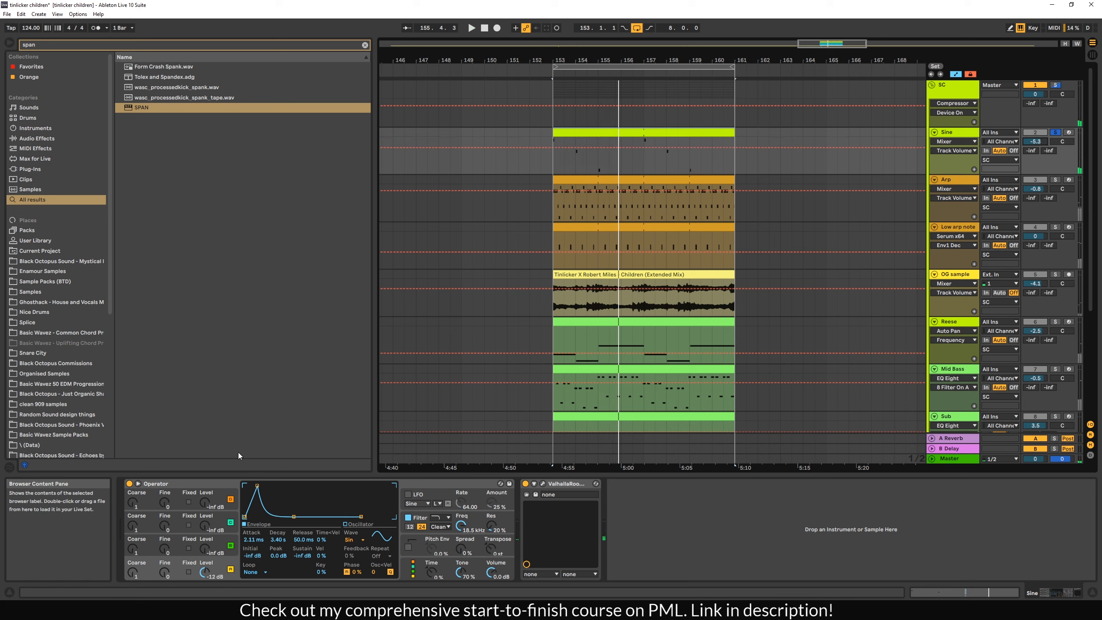
Step: Examine the Sine track's Operator and the ValhallaRoom reverb settings, and close the reverb window
left_click(207, 488)
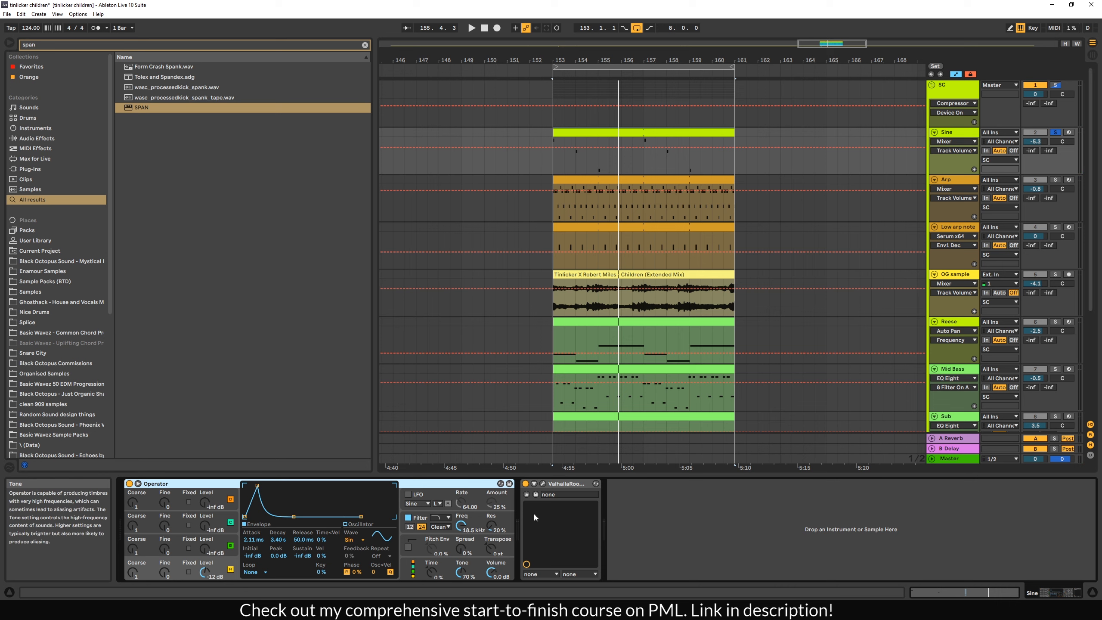
left_click(548, 484)
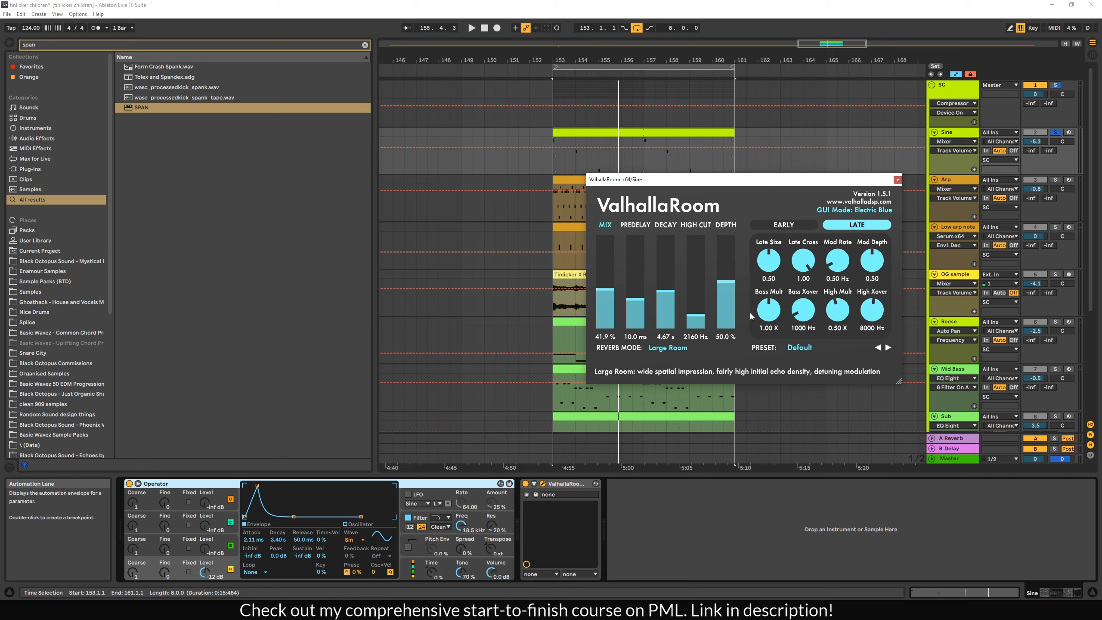
left_click(897, 183)
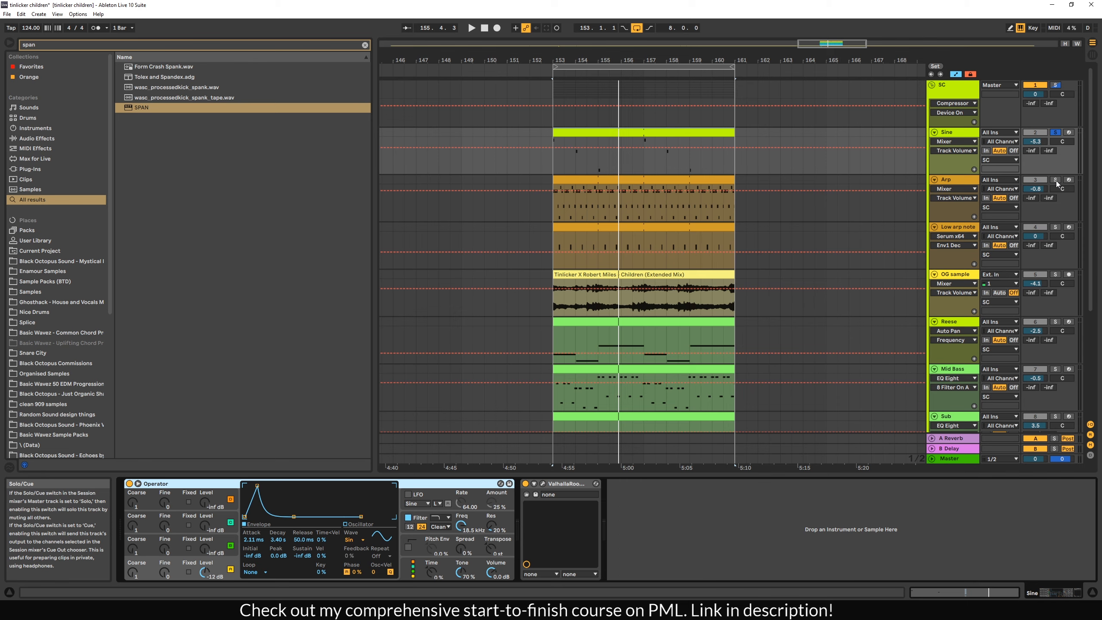
Step: Solo the Arp track instead, zoom the arrangement in on the looped section, and play the part
left_click(1055, 181)
left_click(846, 212)
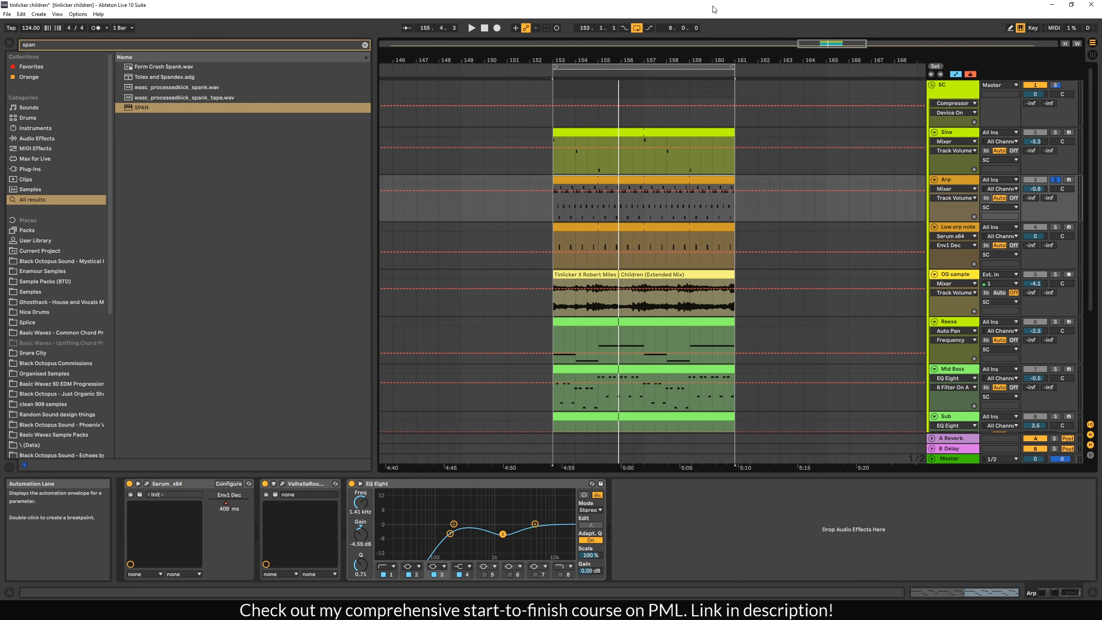
left_click_drag(807, 43, 808, 67)
key("space")
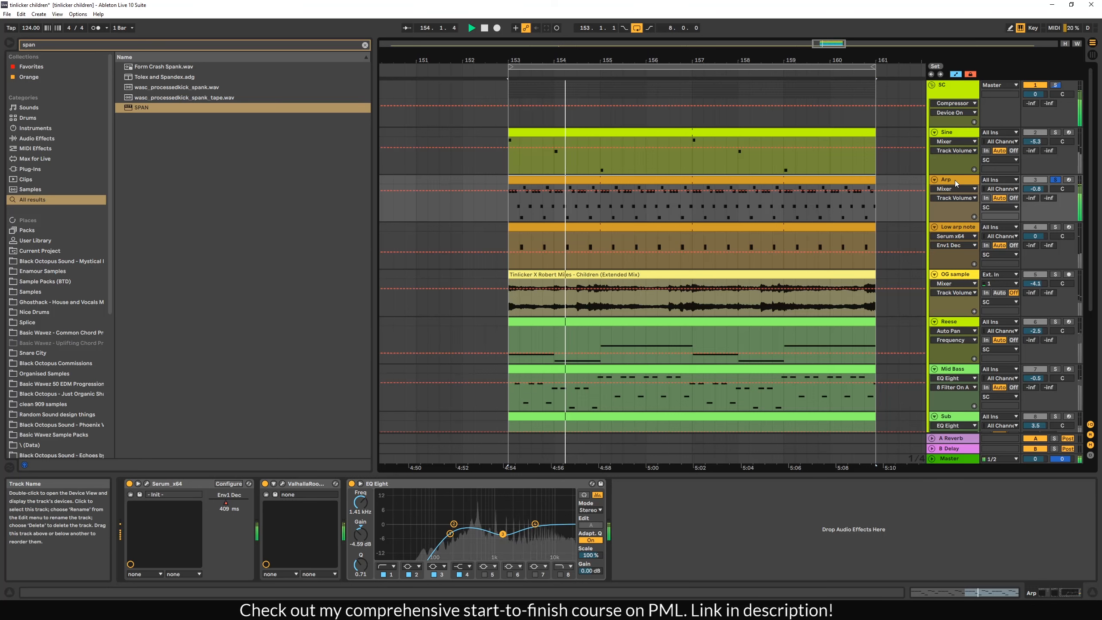
key("space")
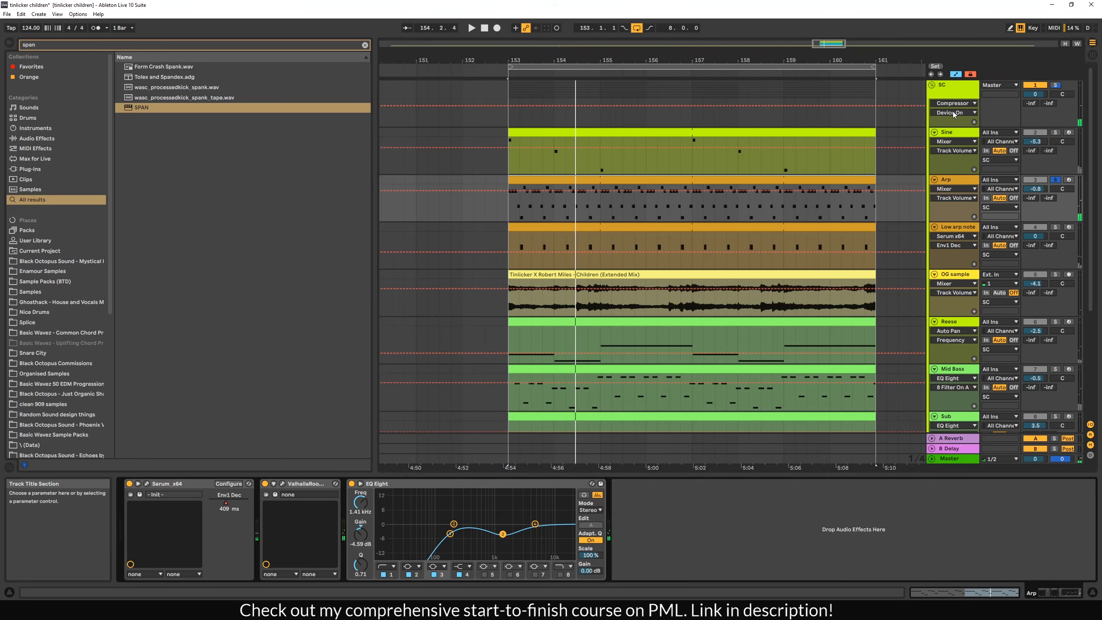
Step: Examine the sidechain Compressor on the SC group and return to the Arp track's devices
left_click(950, 89)
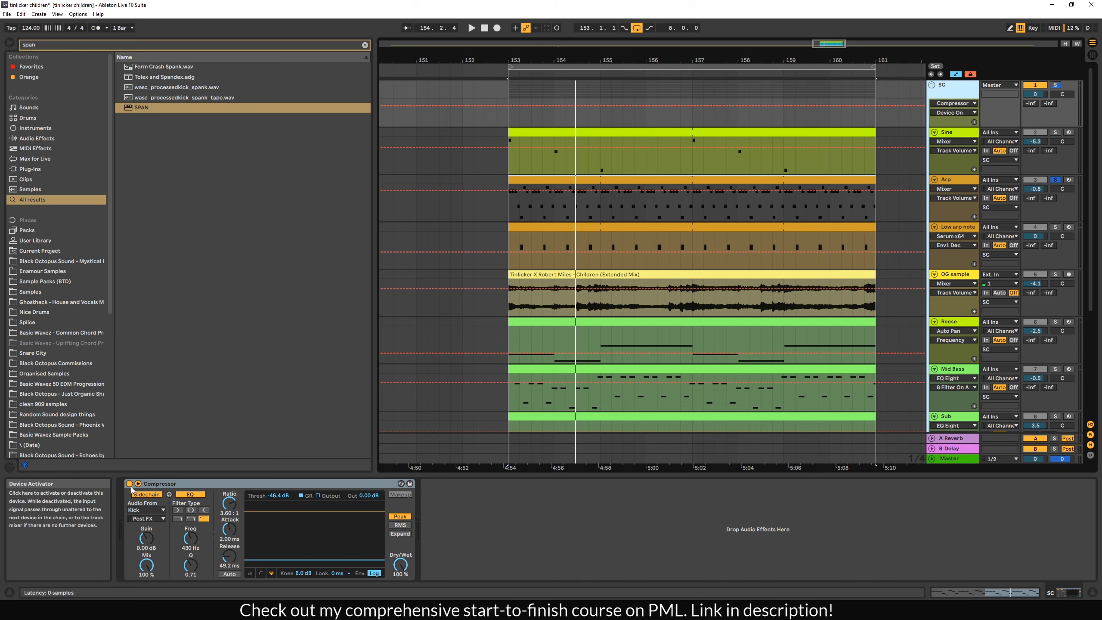
key("Down")
key("Down")
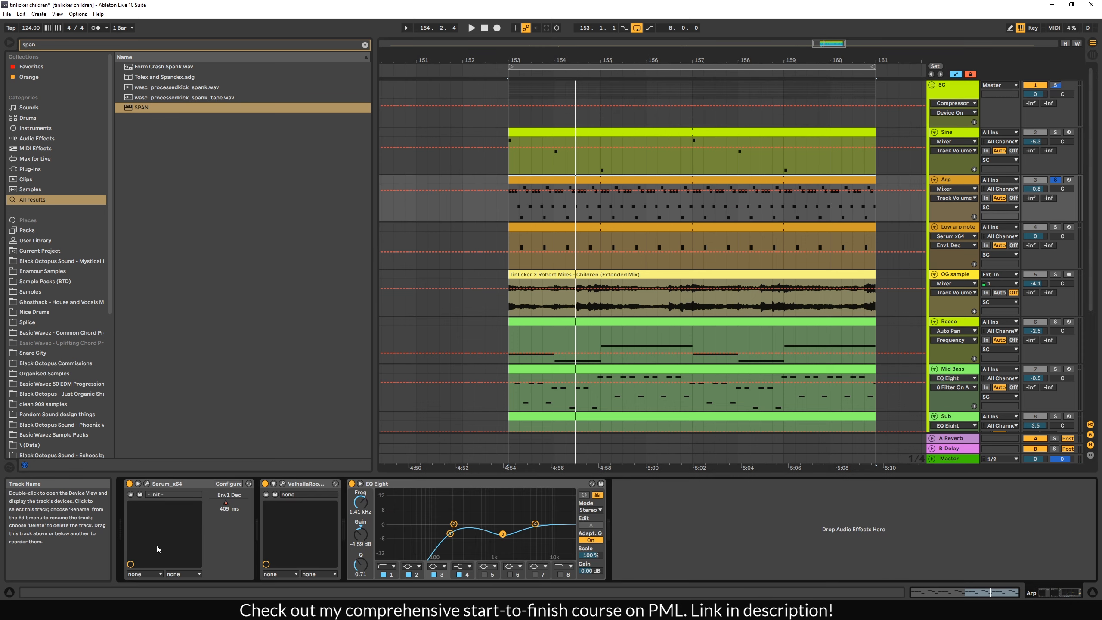
Step: Open the Arp track's Serum window and examine the wavetable choices for oscillator B without changing the selection
left_click(147, 483)
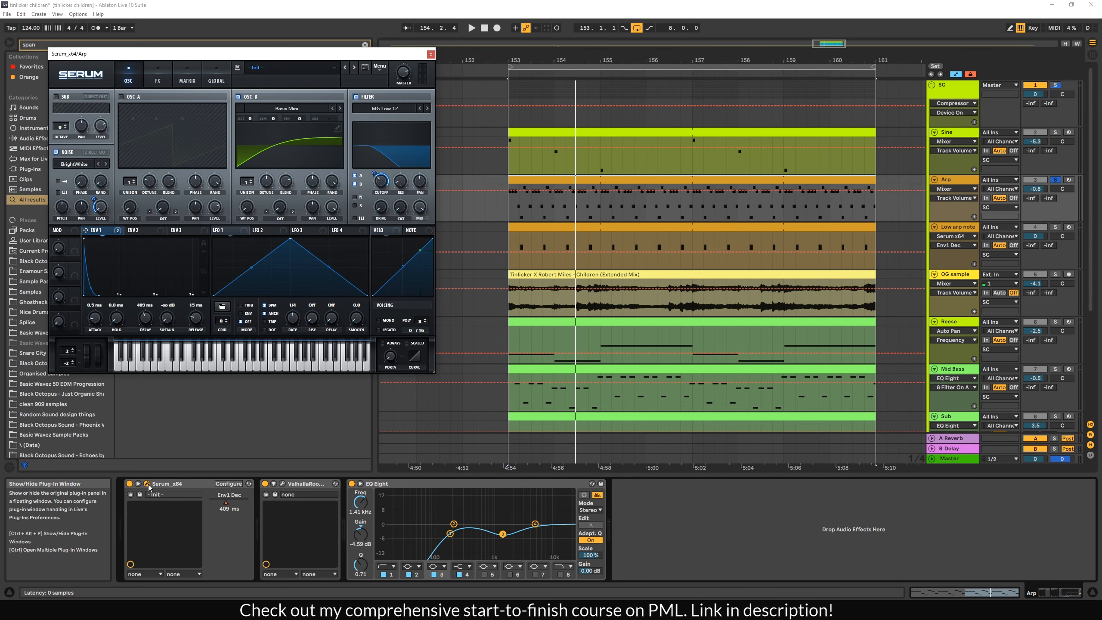
left_click_drag(354, 59, 473, 65)
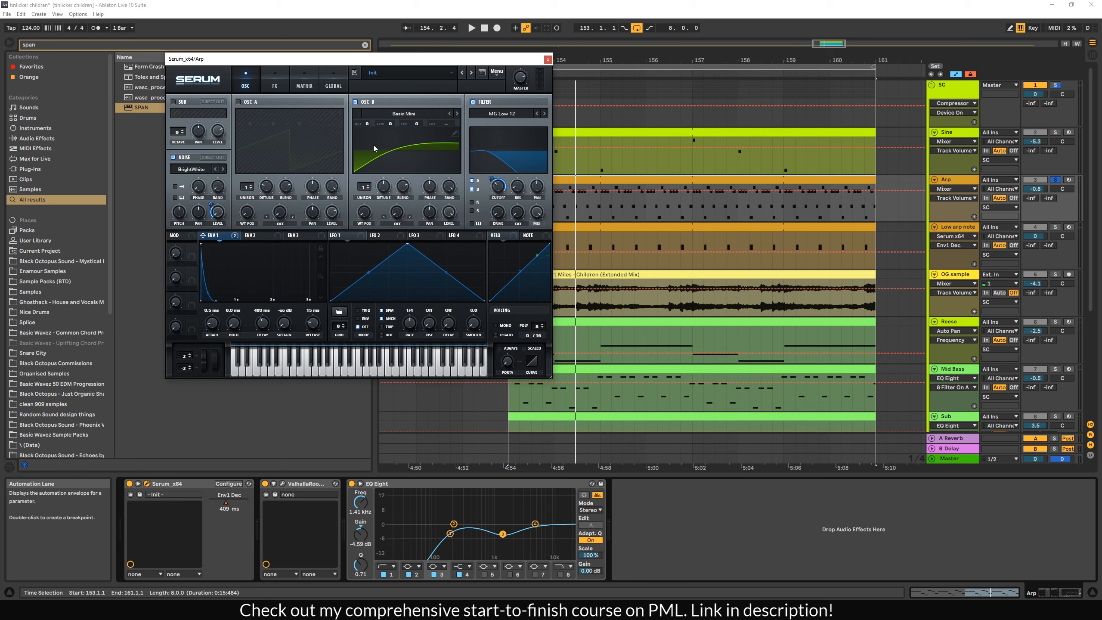
left_click(412, 117)
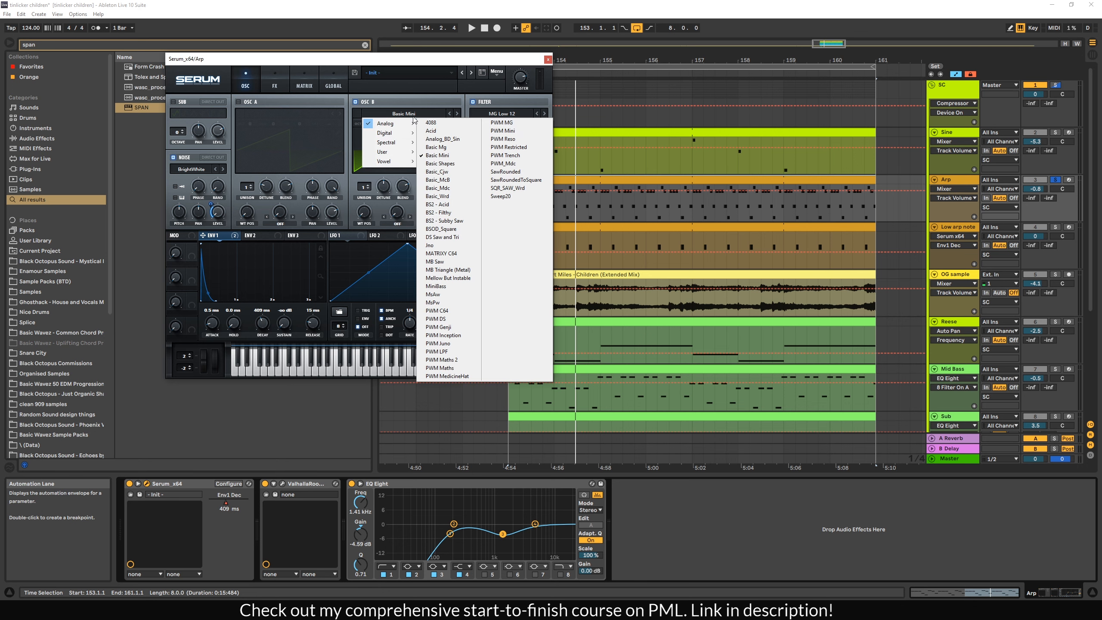
left_click(416, 103)
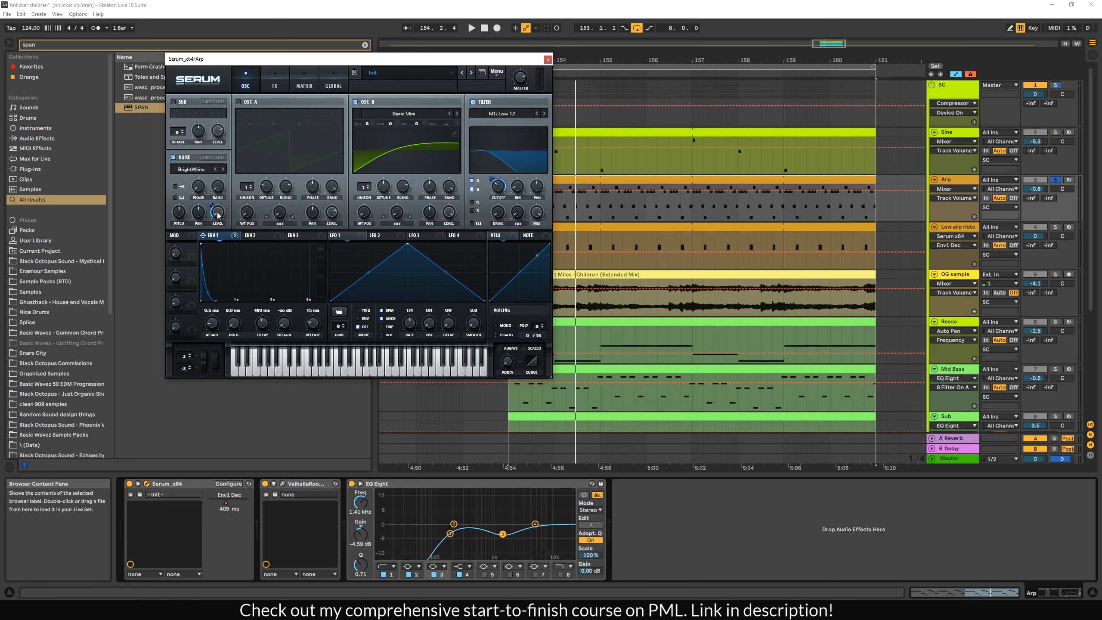
Step: Compare the Arp with and without Serum's noise oscillator during playback, leaving the noise switched off
key("space")
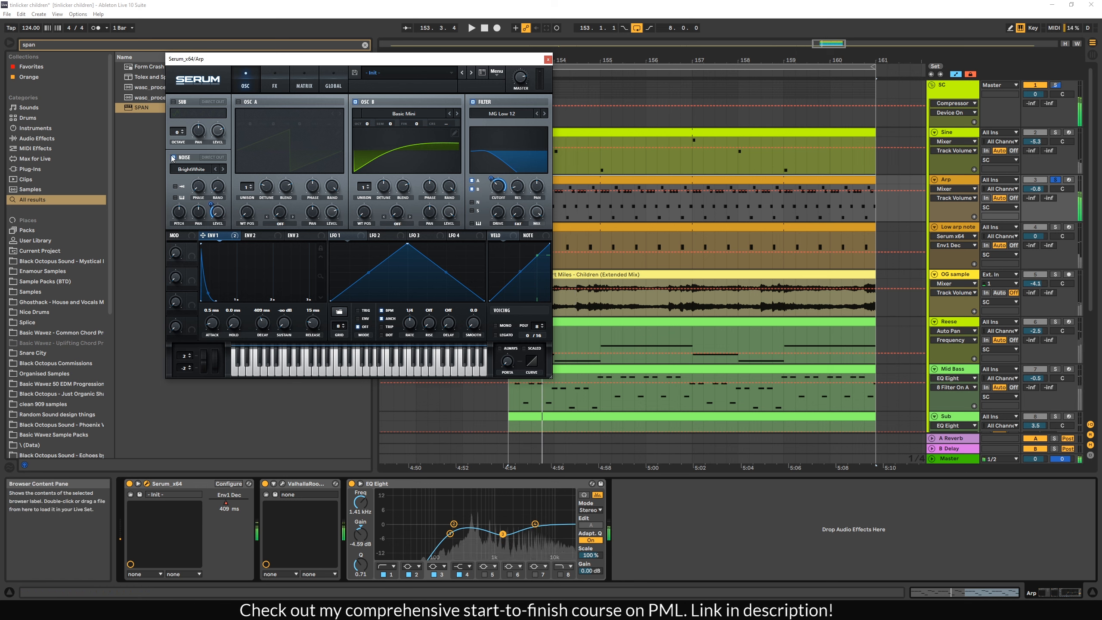
left_click(173, 157)
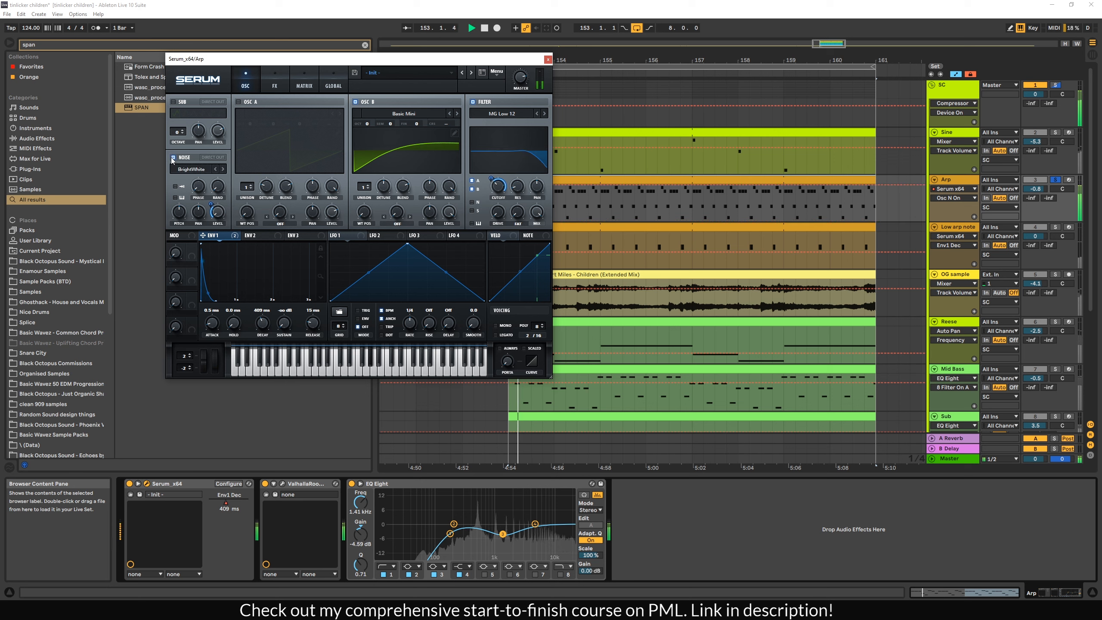
left_click(173, 157)
key("space")
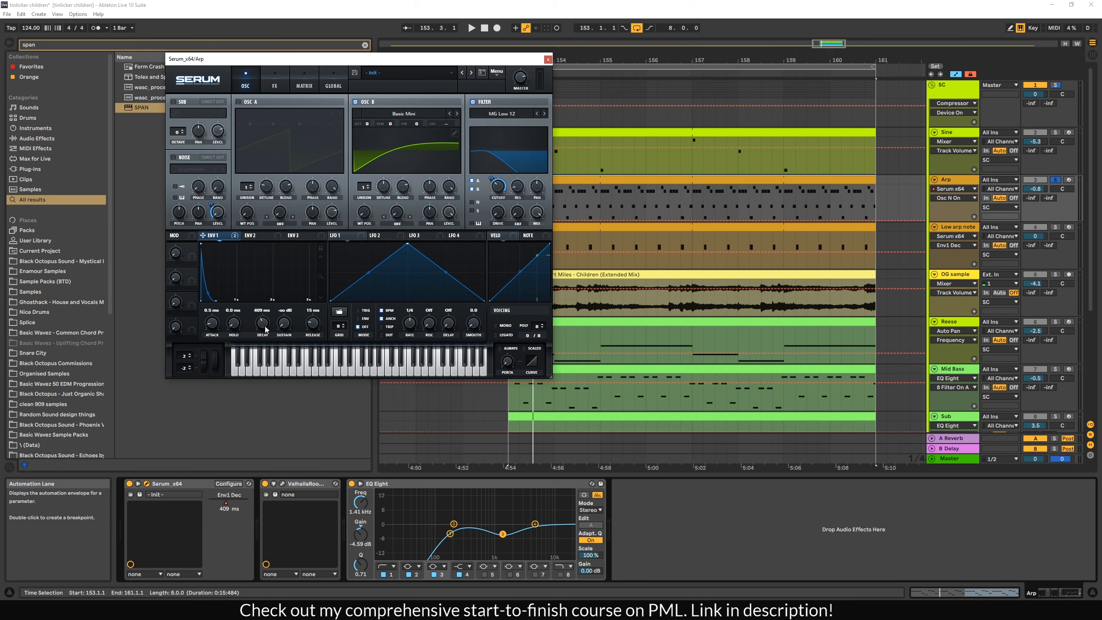
Step: Show the Arp track's Env1 Dec automation, play the part, and close the Serum window
left_click(851, 176)
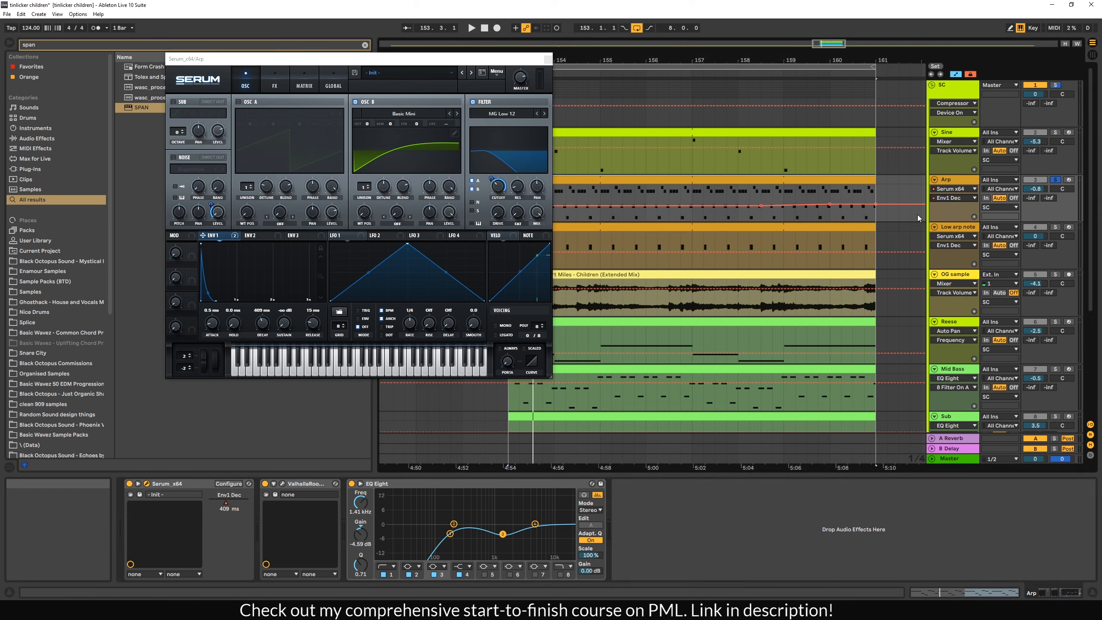
left_click(761, 195)
key("space")
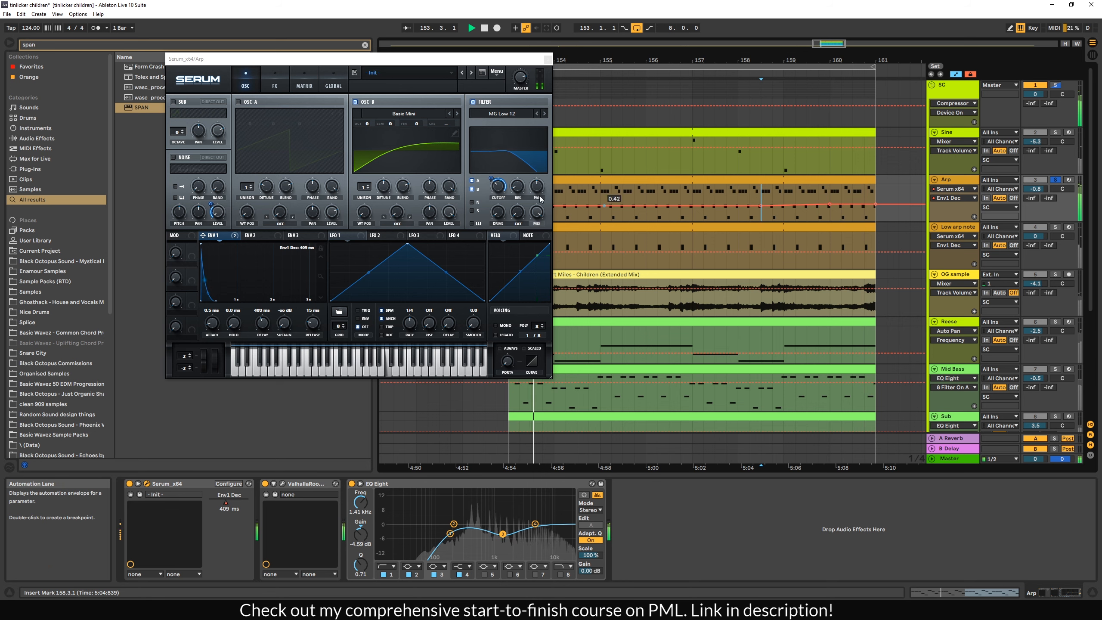
key("space")
left_click(548, 59)
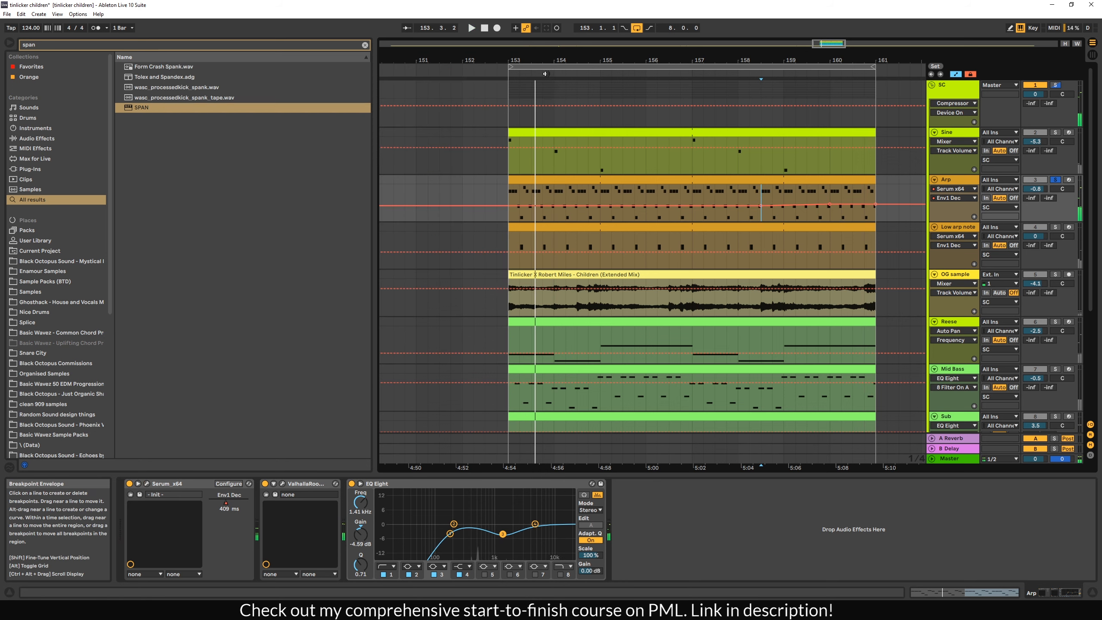
Step: Open the Arp clip's MIDI notes and select the first F3 note, at 1.2
left_click(552, 182)
double_click(553, 182)
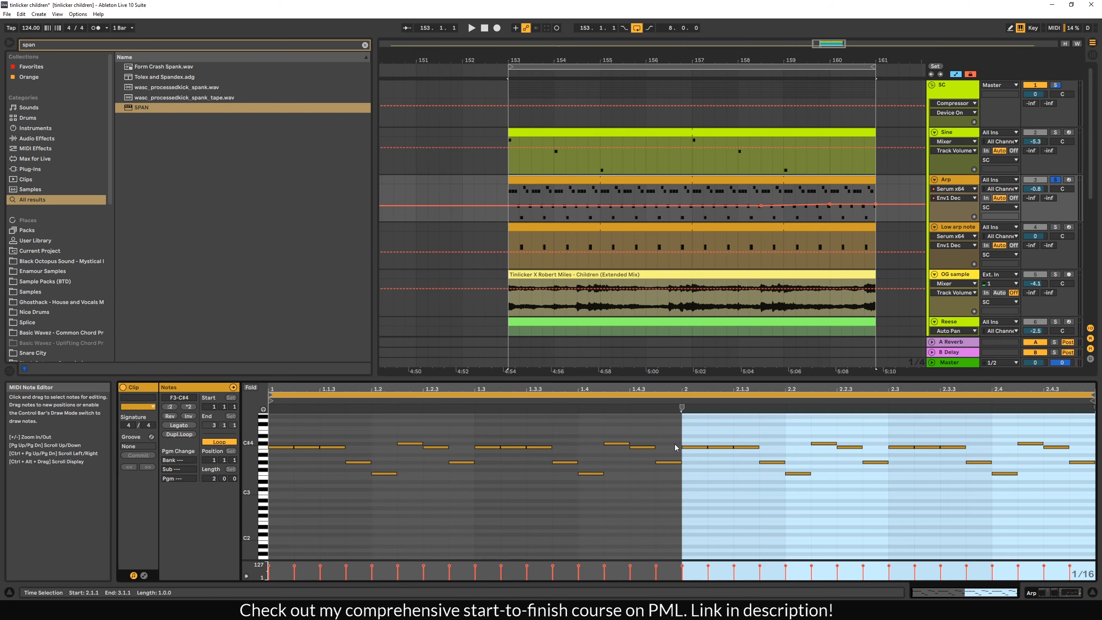
left_click(386, 476)
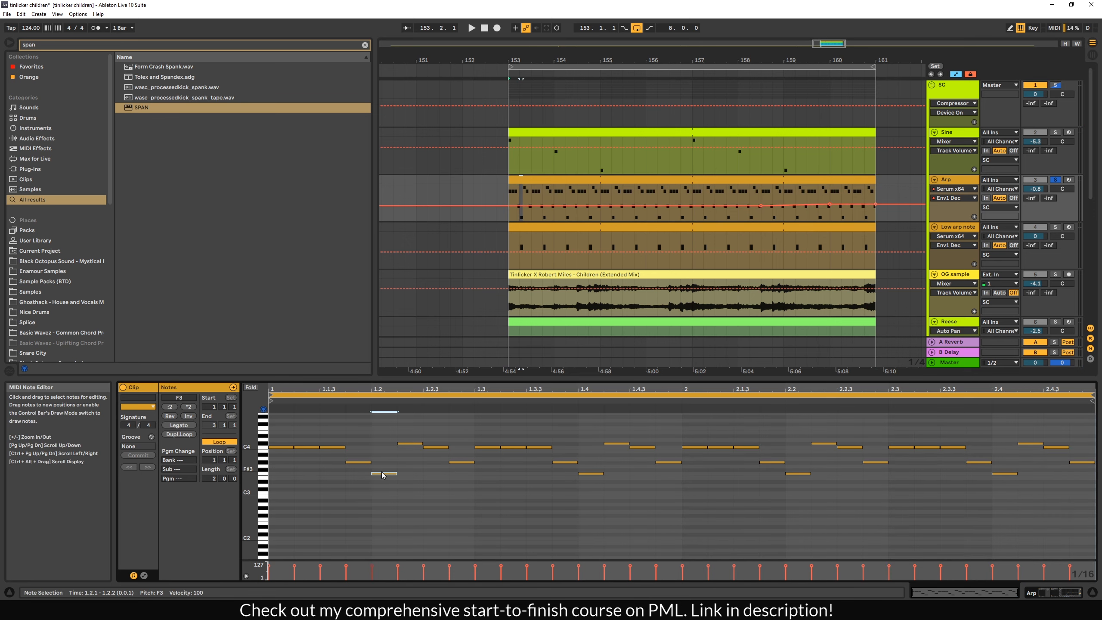
Step: Play the Arp from its first F3 note while following the MIDI notes, and clear the note selection
left_click(383, 478)
left_click(383, 476)
key("space")
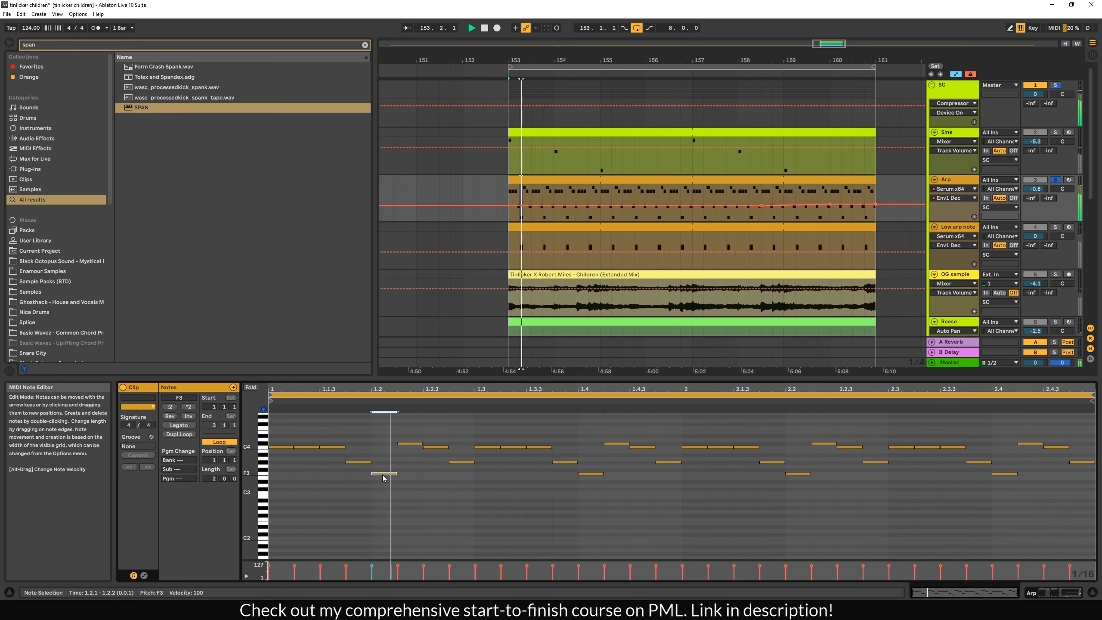
key("space")
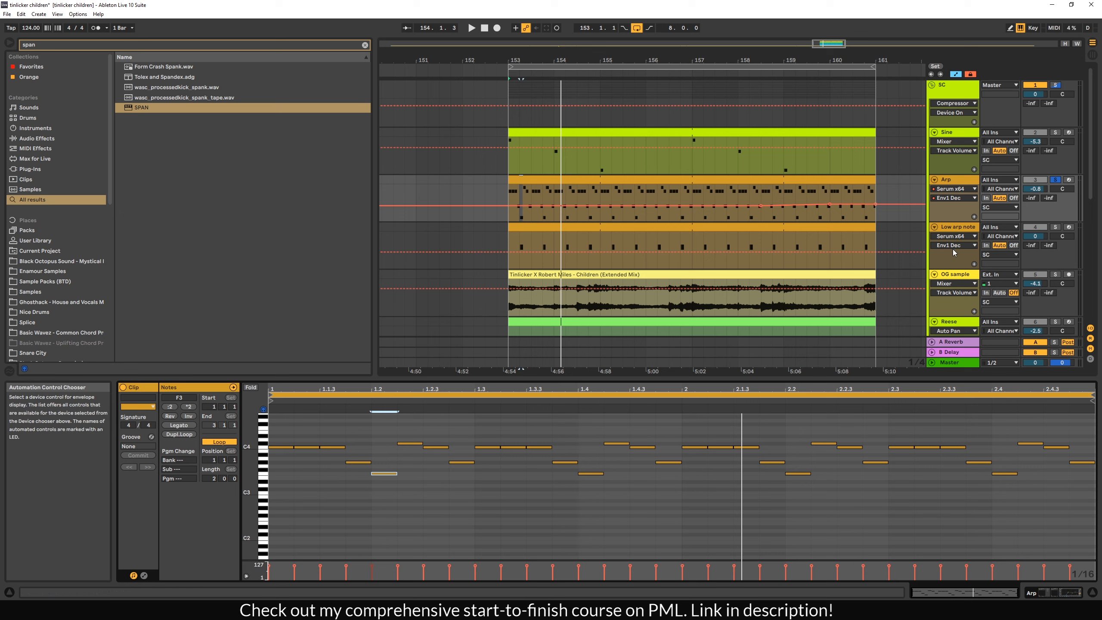
left_click_drag(363, 476, 999, 500)
left_click(722, 507)
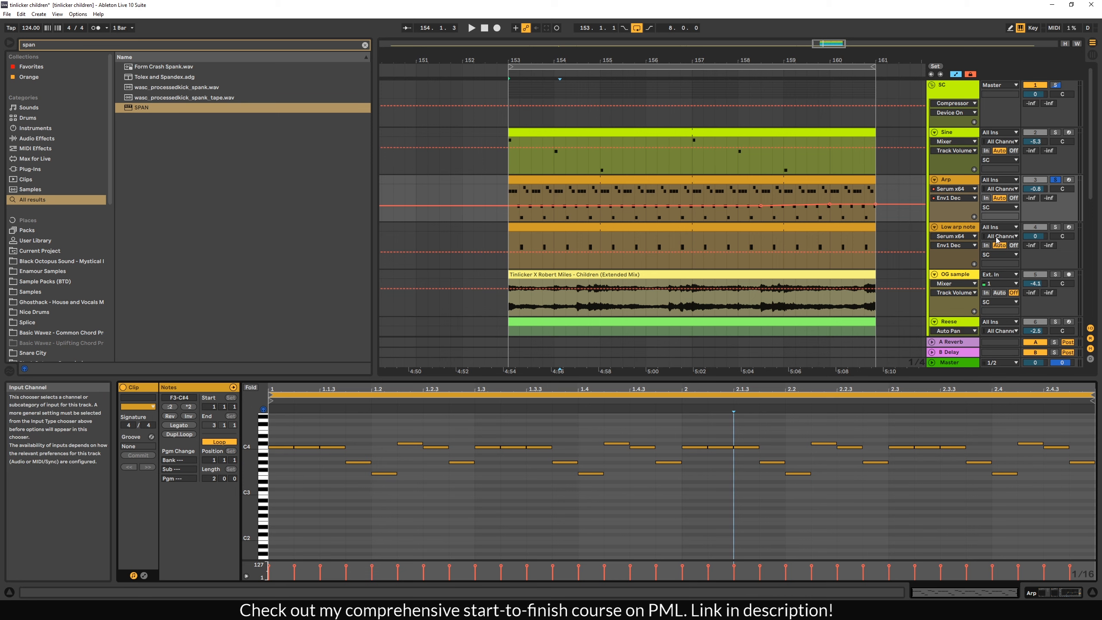
Step: Select the Low arp note track, solo it and play it back
left_click(947, 227)
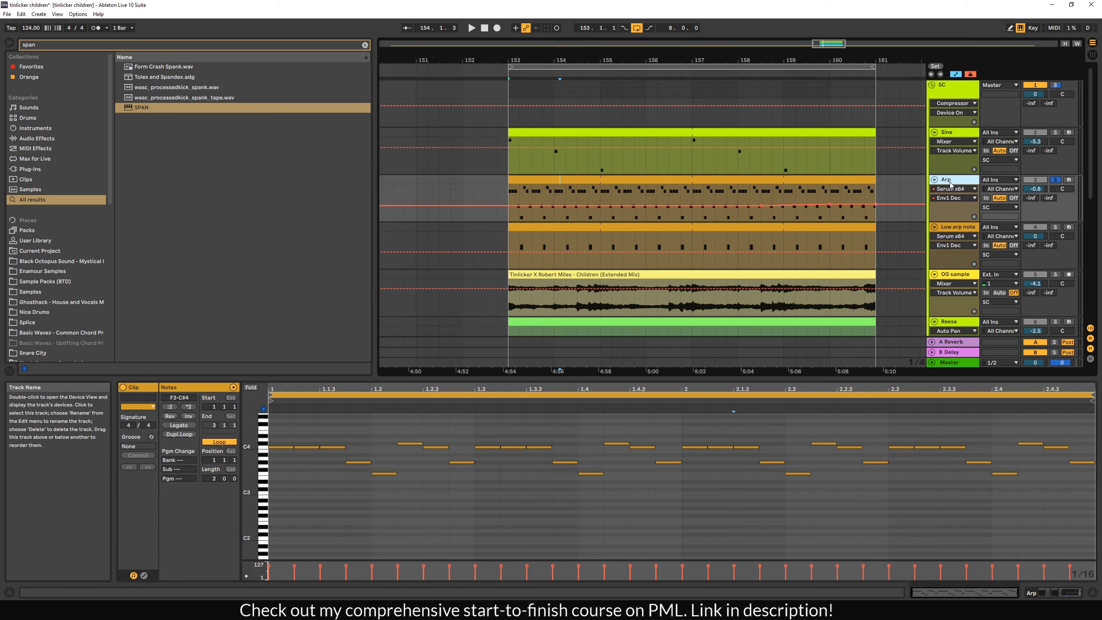
left_click(954, 227)
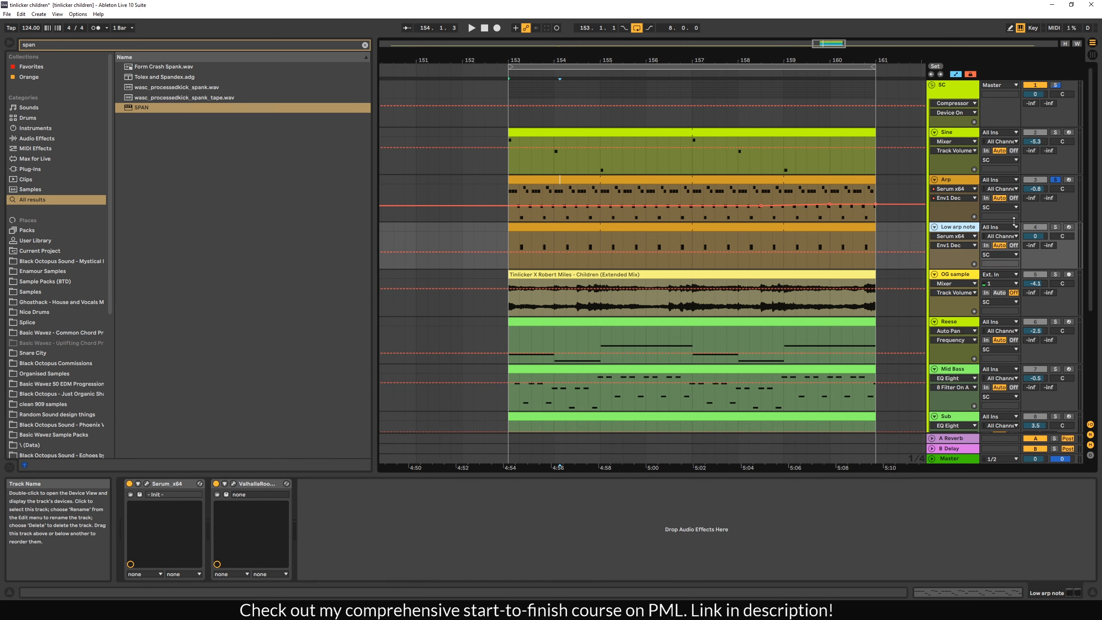
left_click(1054, 228)
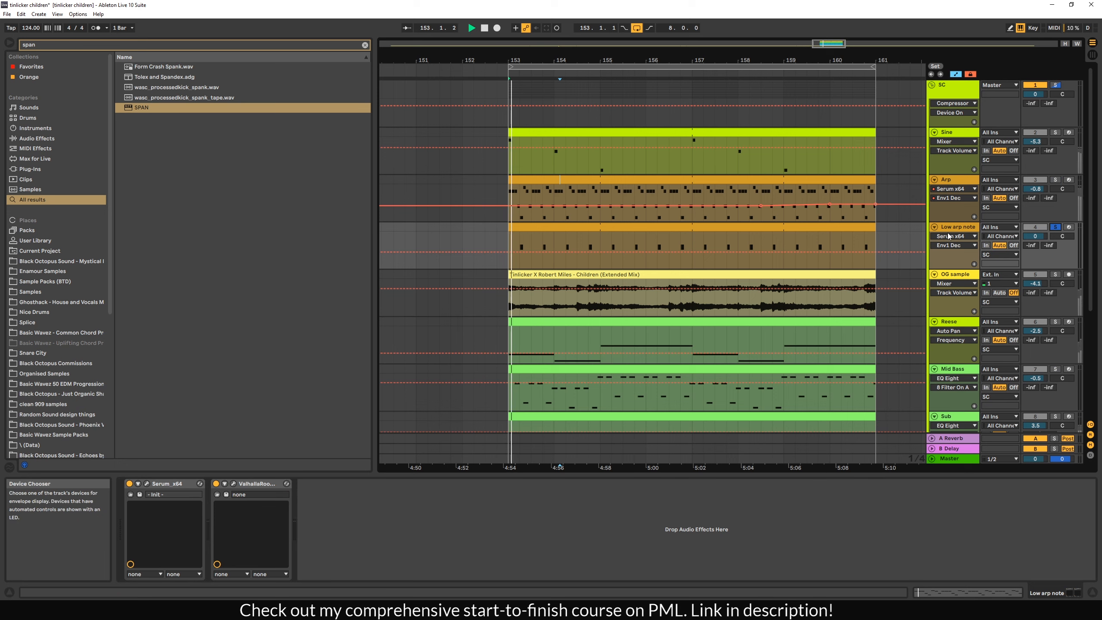
key("space")
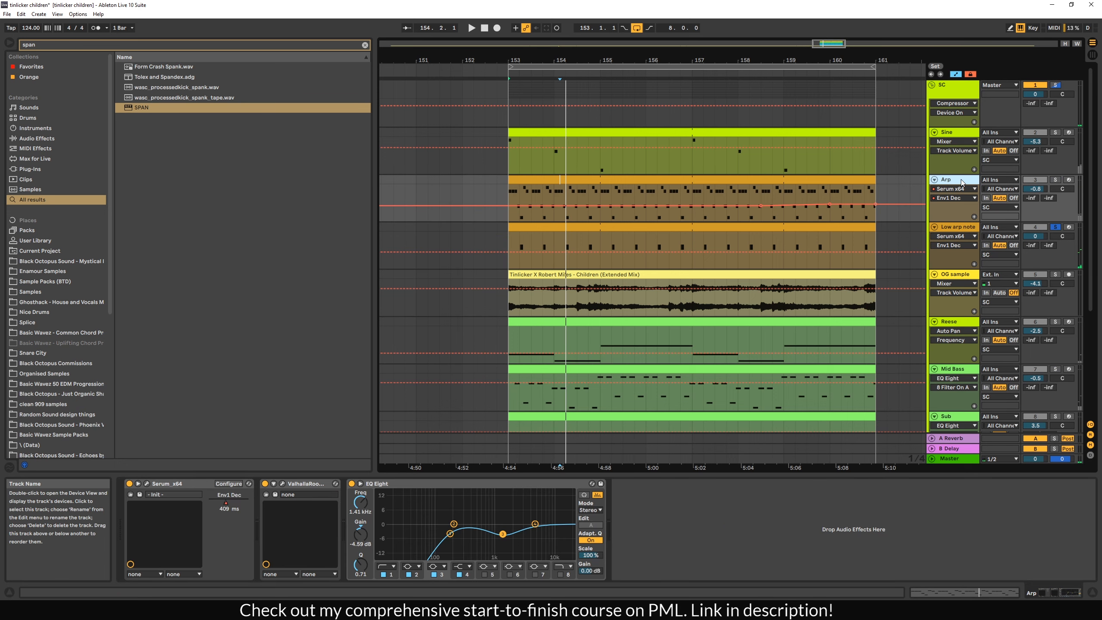
Step: Examine the Arp track's ValhallaRoom reverb settings, moving its window into clear view, and close the window
left_click(997, 213)
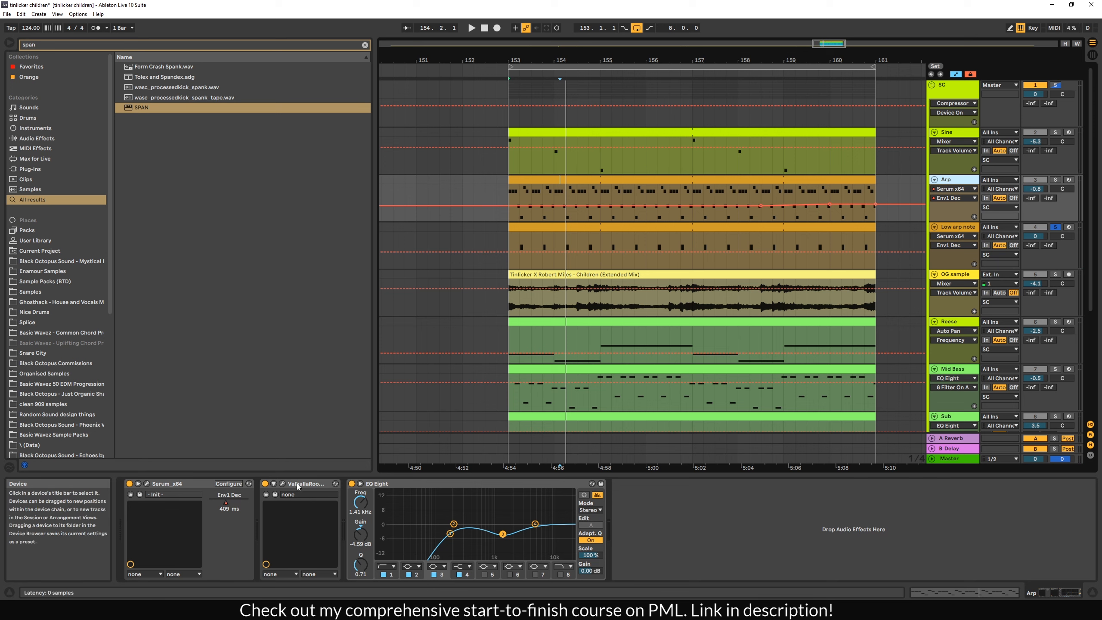
left_click(282, 484)
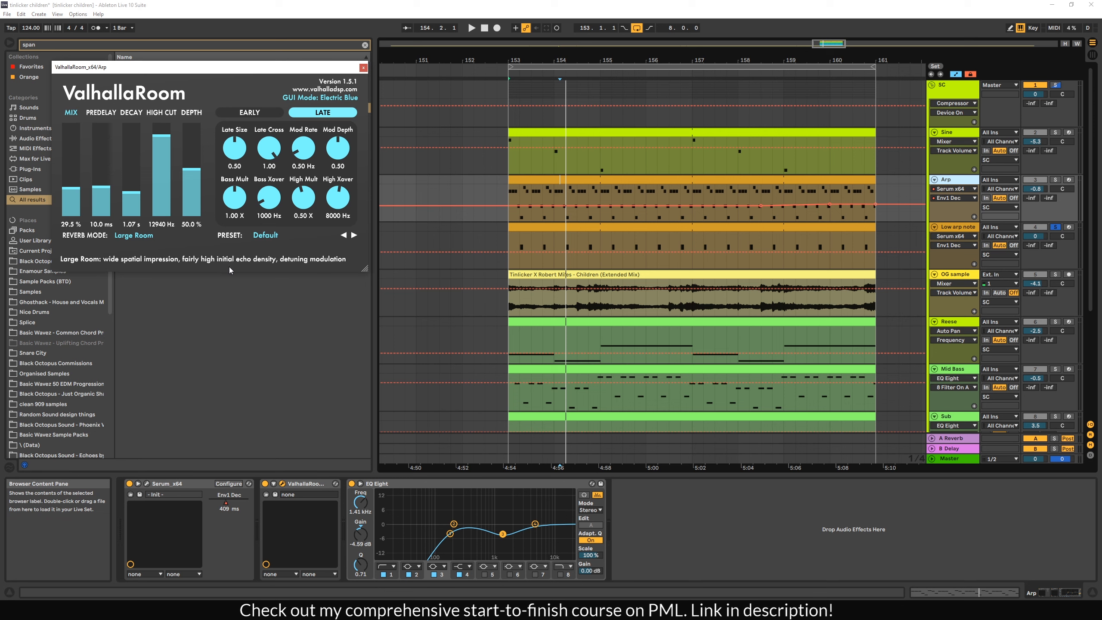
left_click_drag(281, 70, 501, 126)
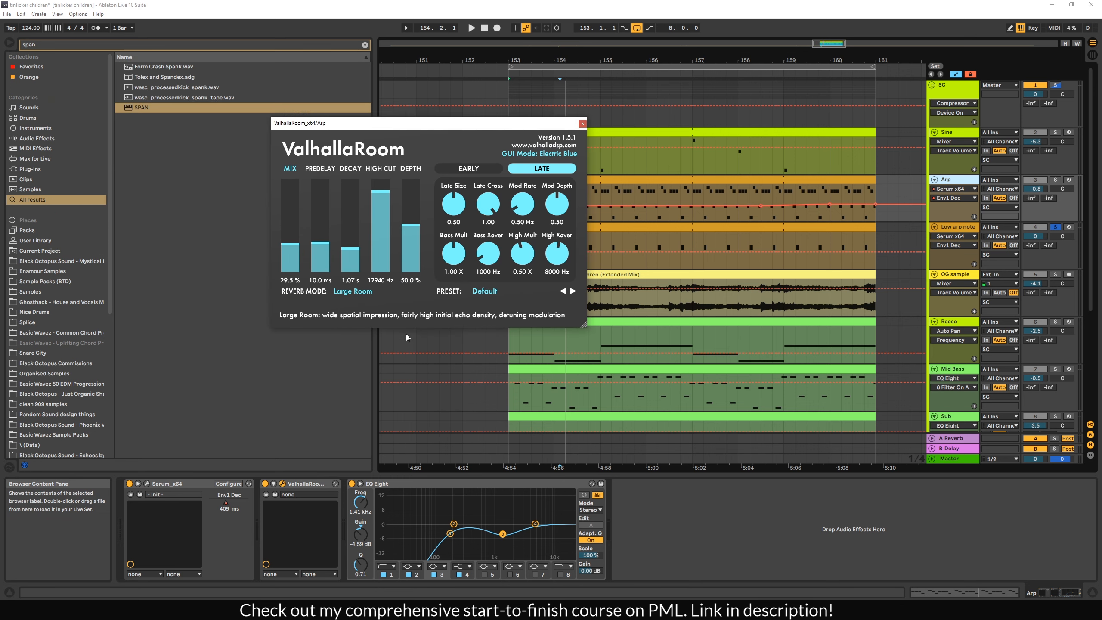
left_click(281, 483)
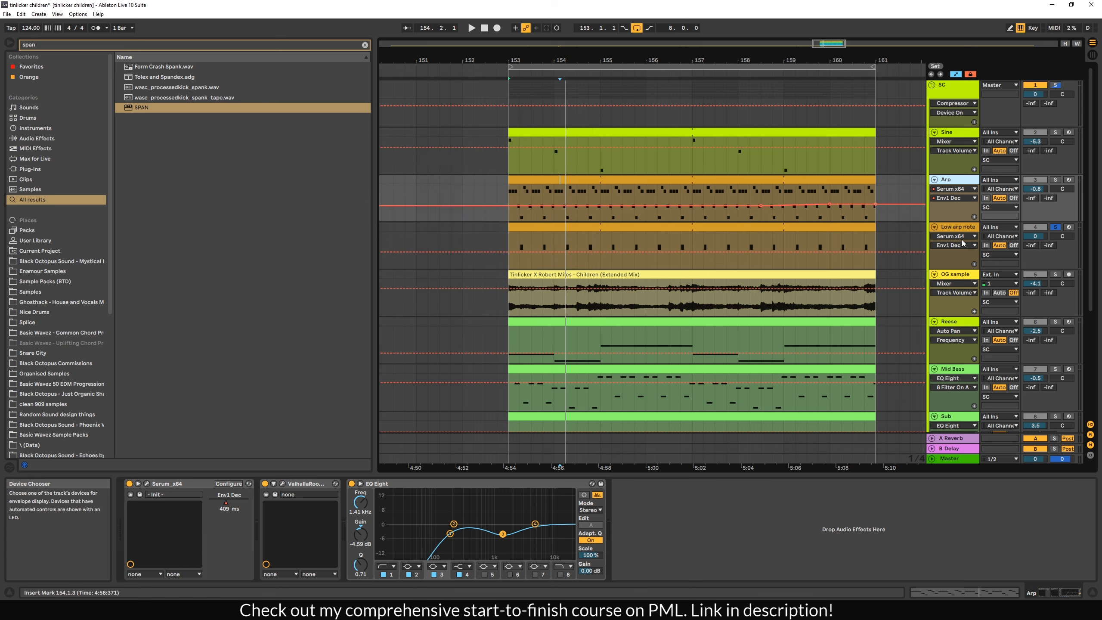
Step: Solo the Arp and compare it with and without EQ Eight during playback, leaving the EQ on
left_click(1055, 180)
key("space")
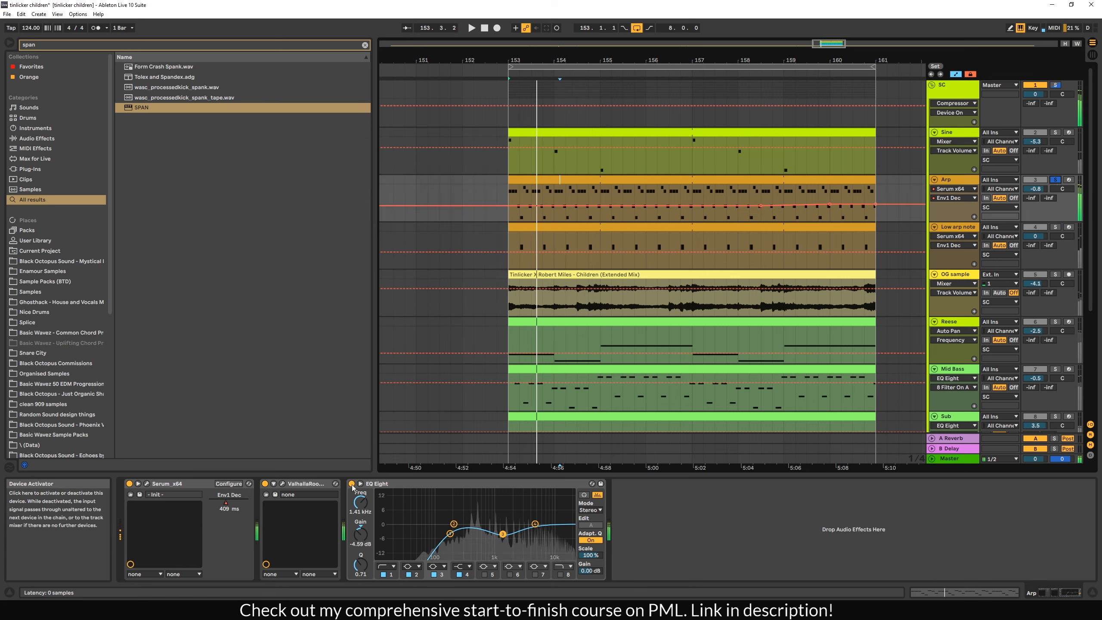
left_click(351, 483)
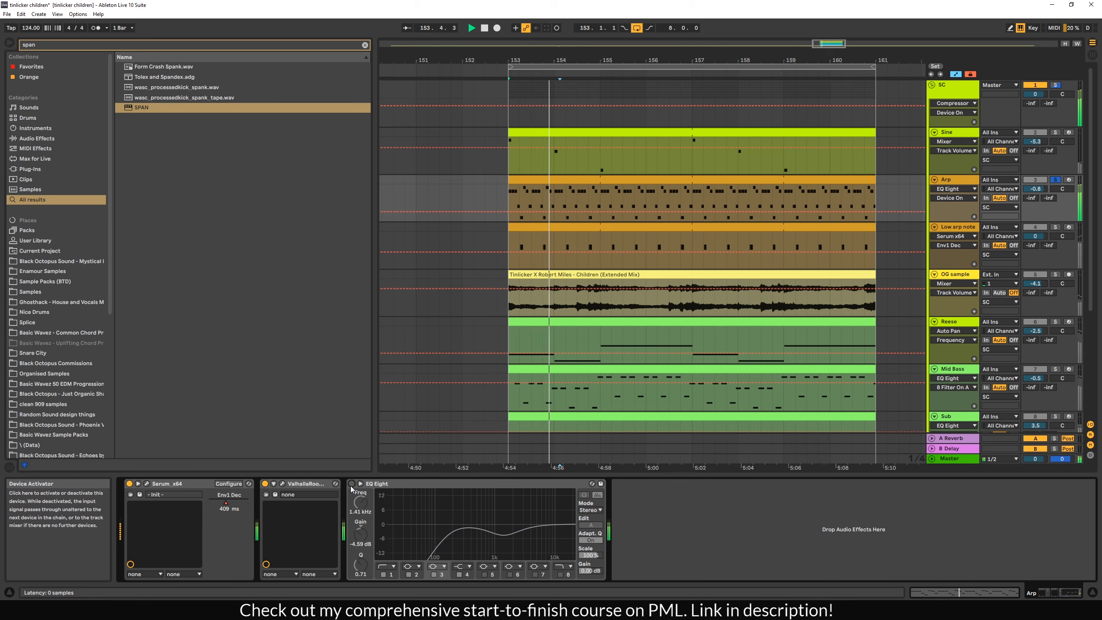
left_click(352, 483)
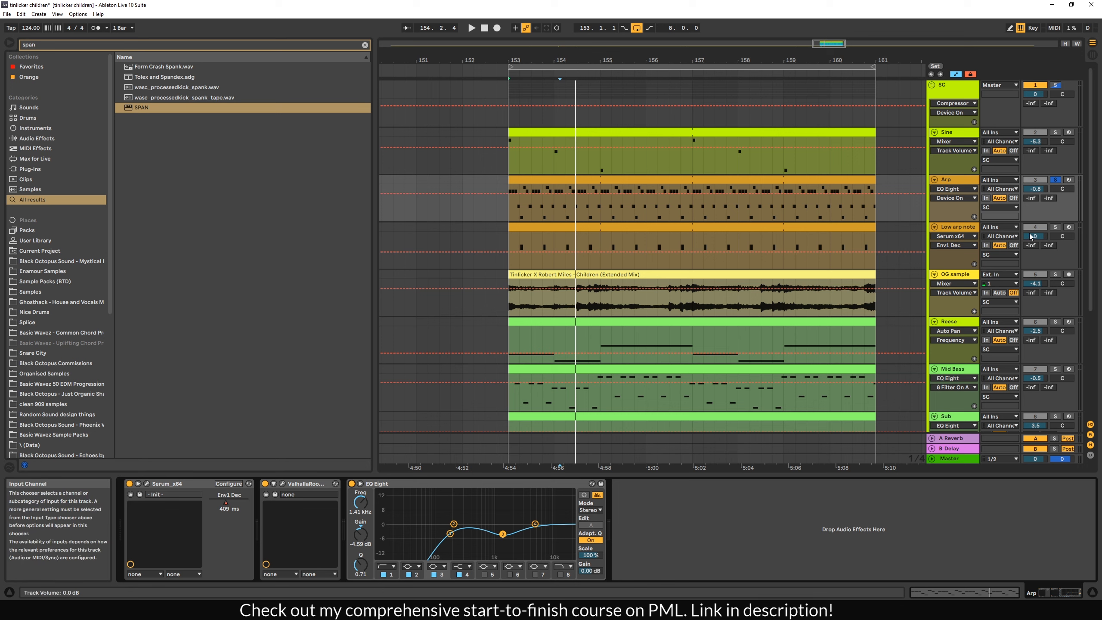
Step: Solo and play the Low arp note track, and open its Serum window
left_click(962, 229)
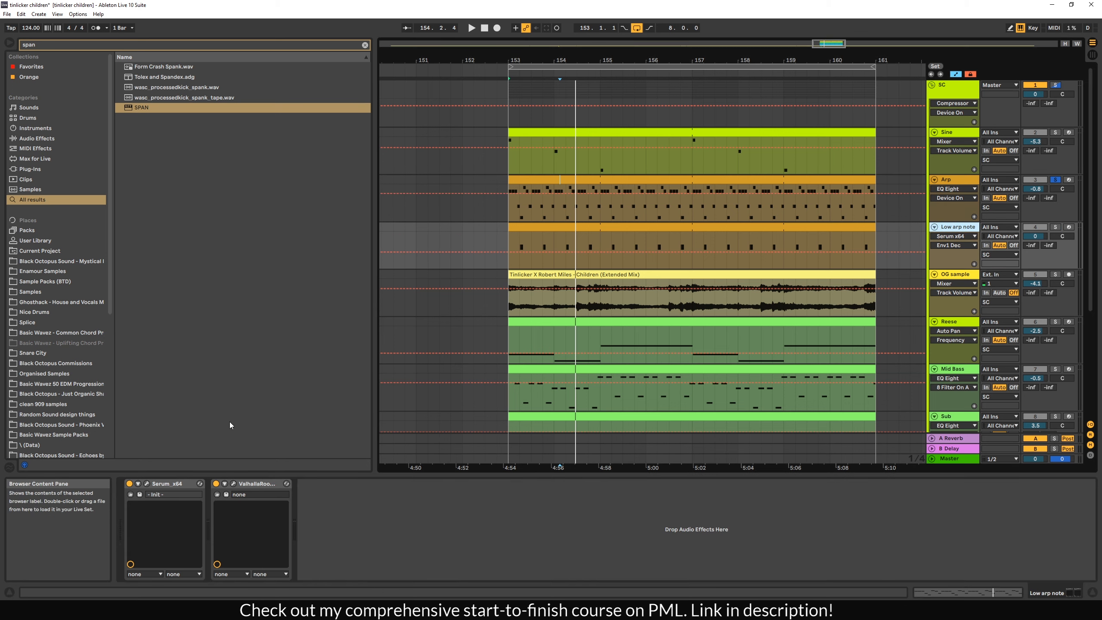
left_click(1060, 227)
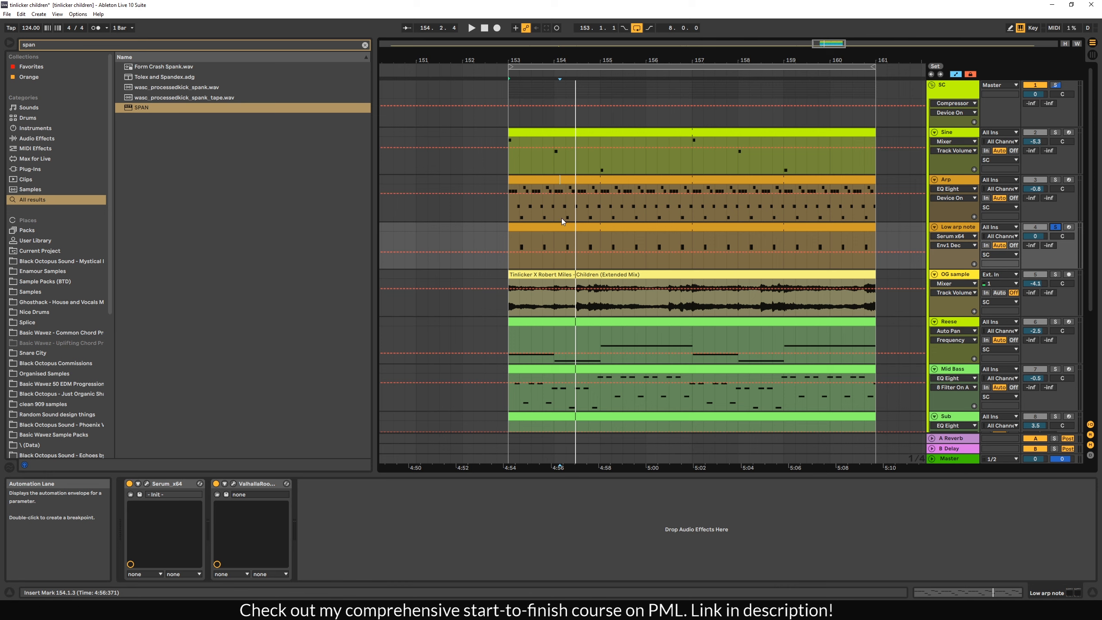
key("space")
left_click(147, 483)
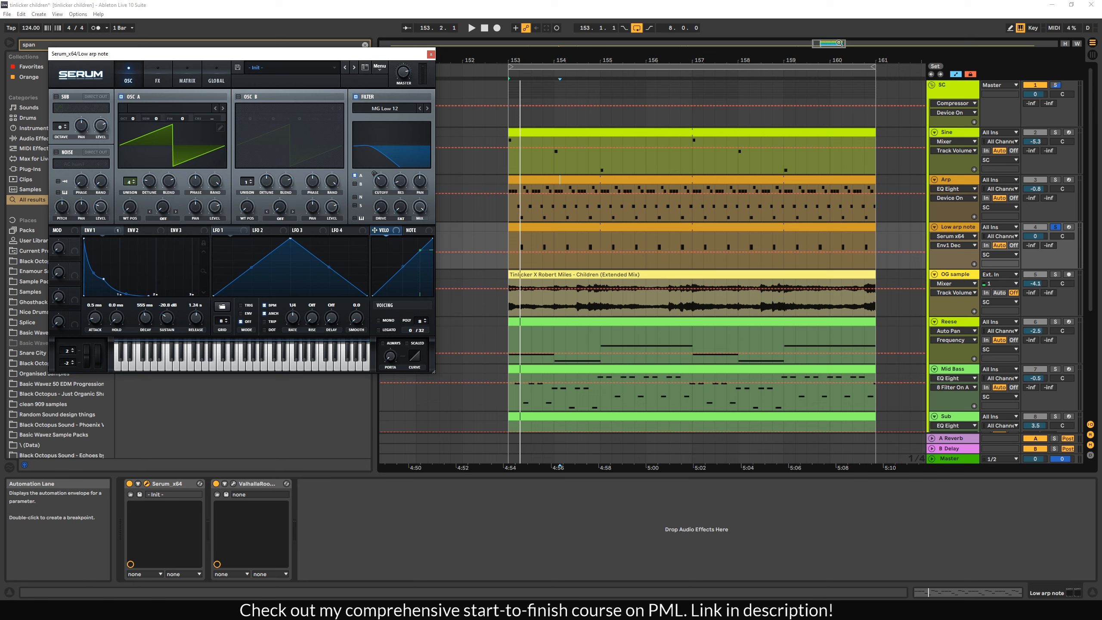
Step: Compare the Arp and Low arp note placement at 153.2 in the arrangement, and audition the low note
left_click_drag(829, 43, 829, 54)
left_click(500, 207)
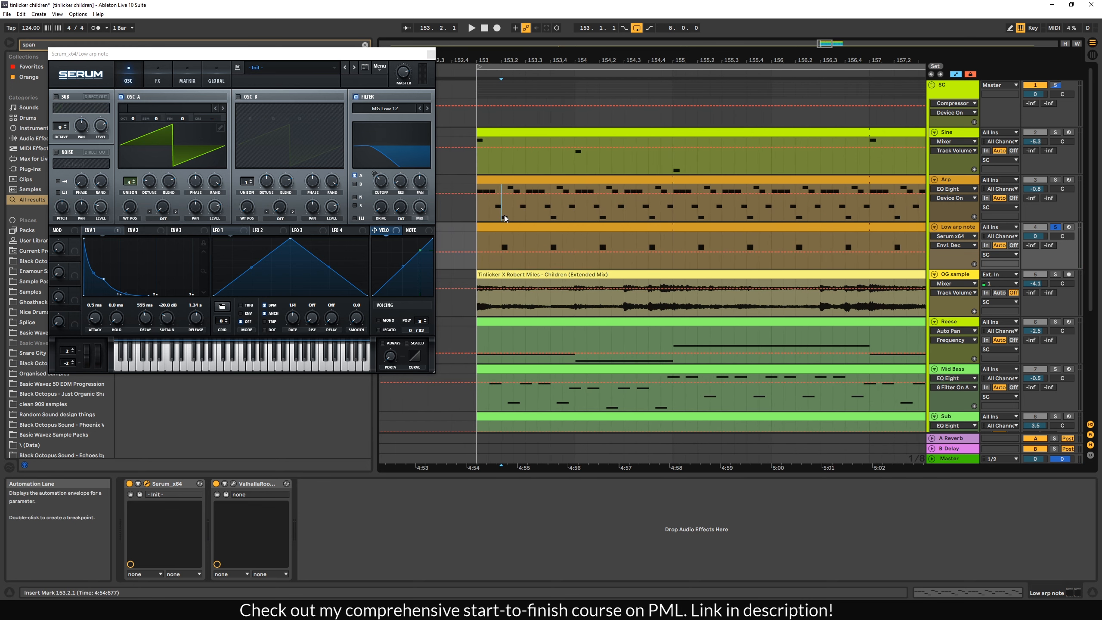
left_click(509, 247)
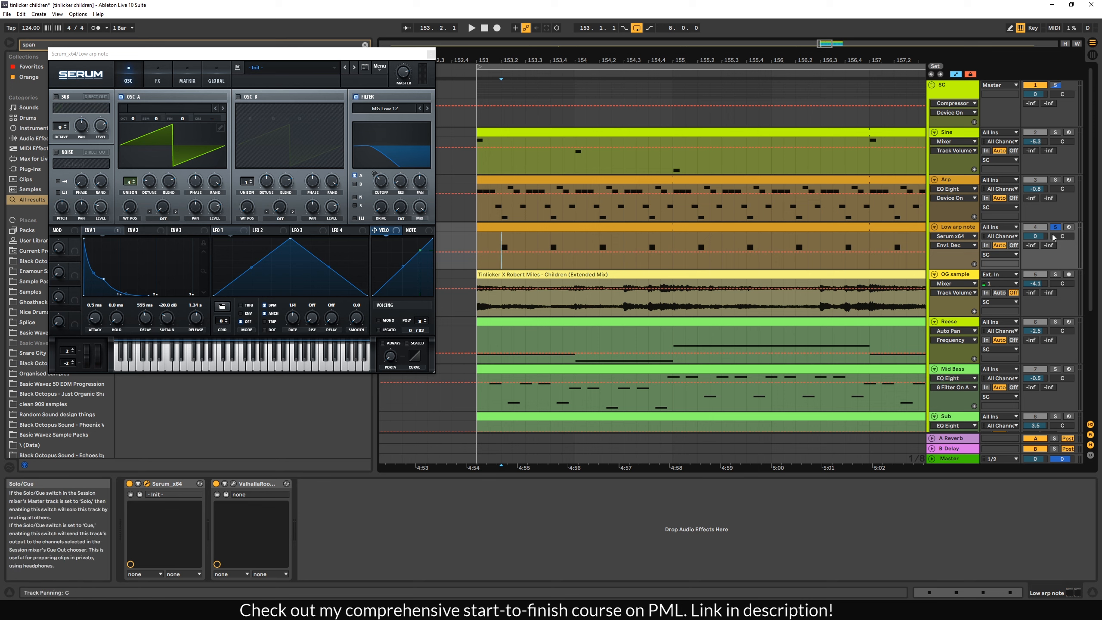
key("space")
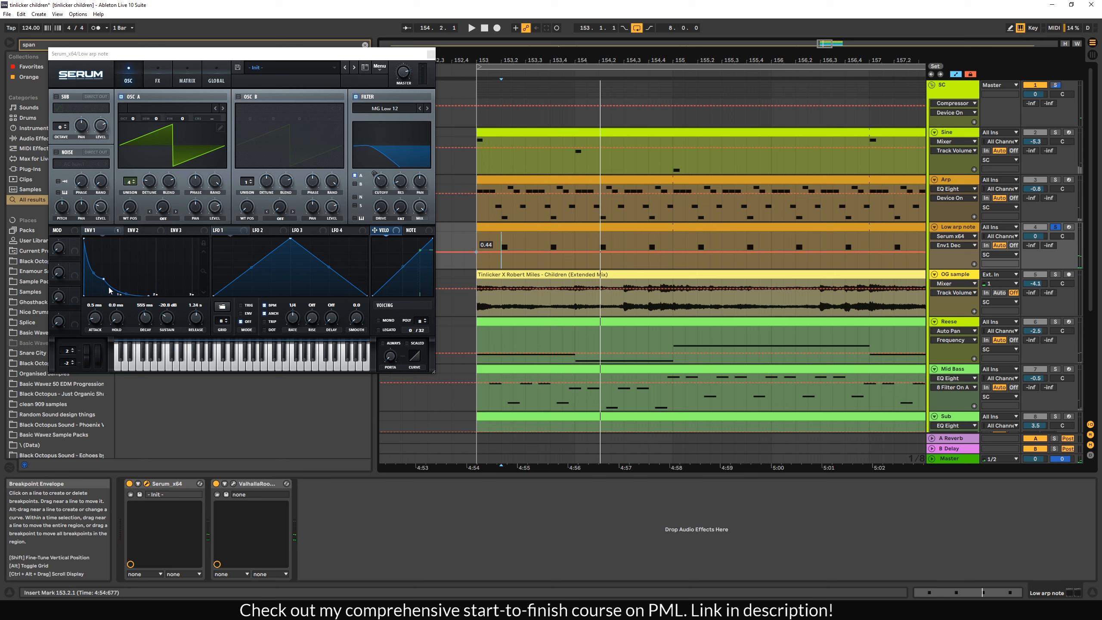
key("space")
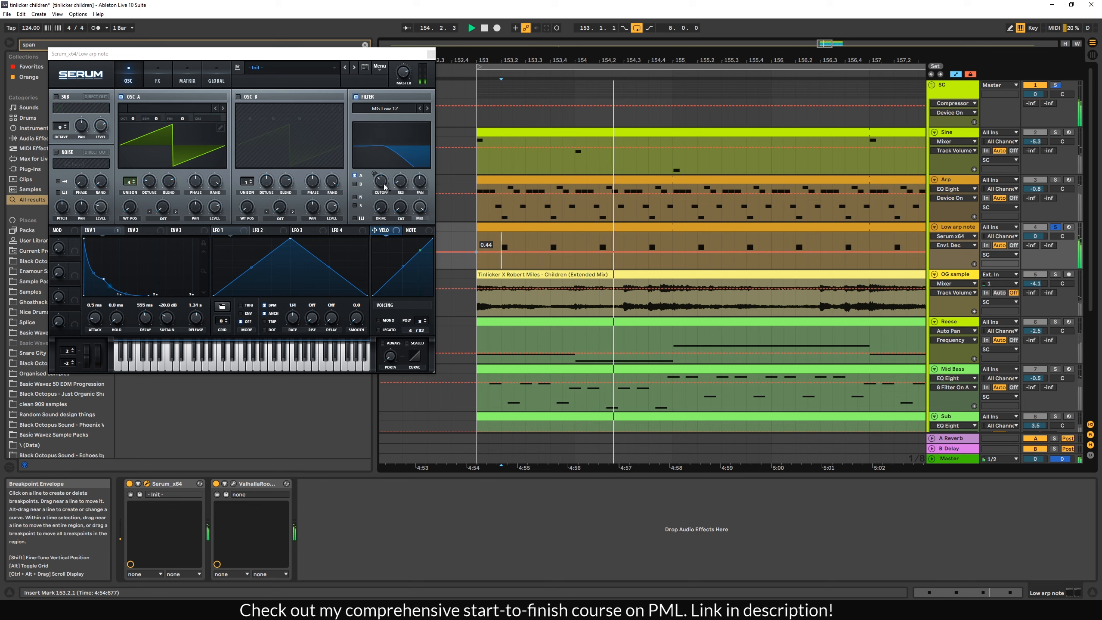
key("space")
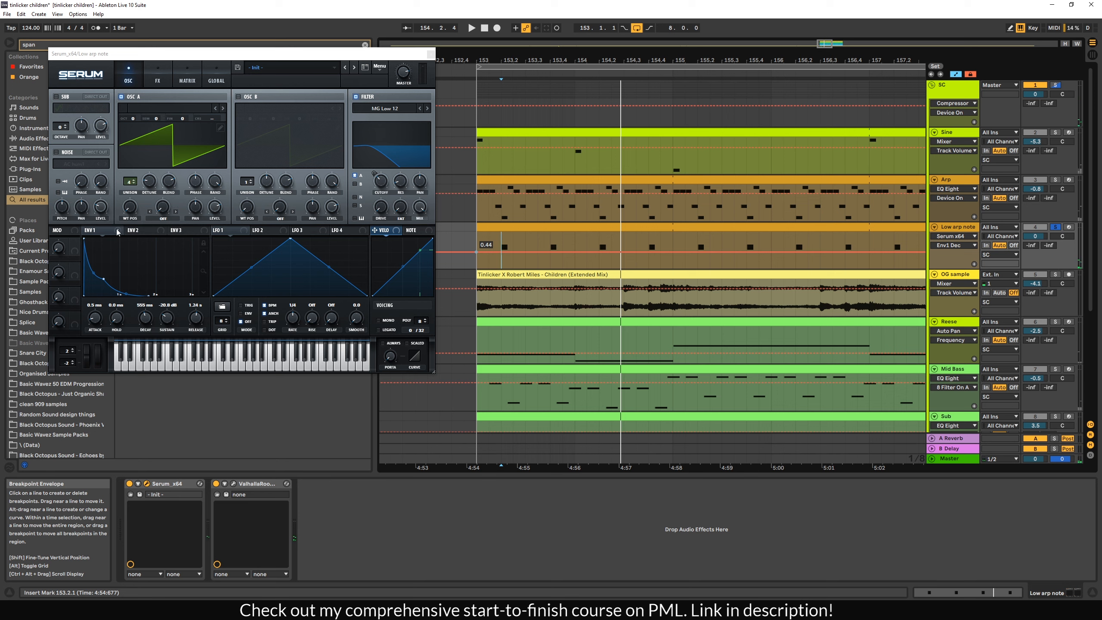
Step: Show Env 1's modulation of the filter cutoff in the Low arp note's Serum and play the part
left_click_drag(117, 232, 384, 185)
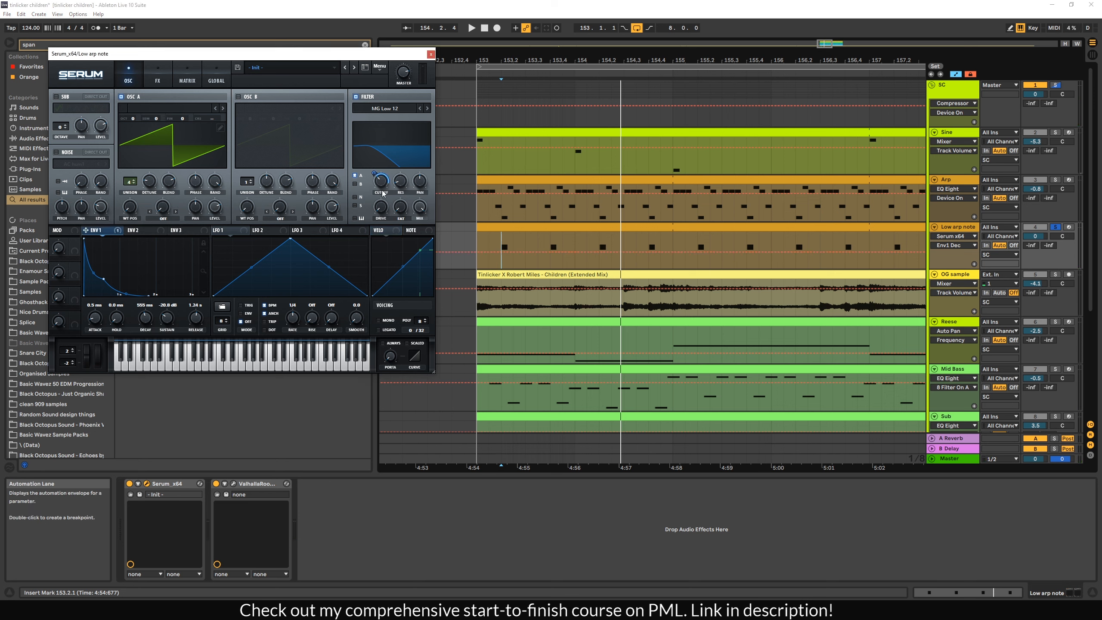
key("space")
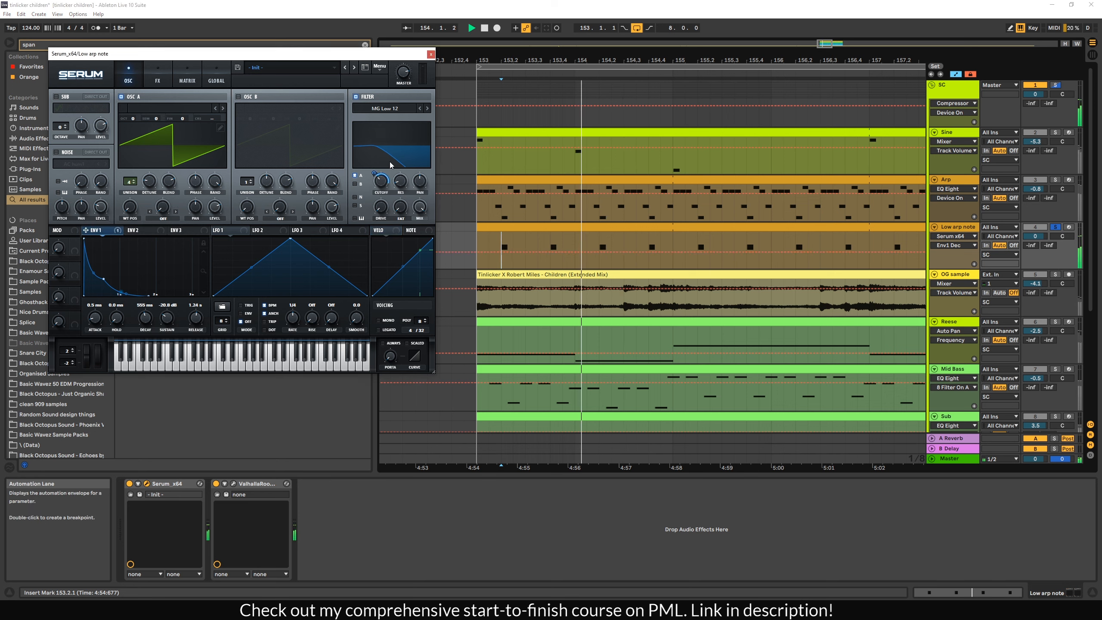
key("space")
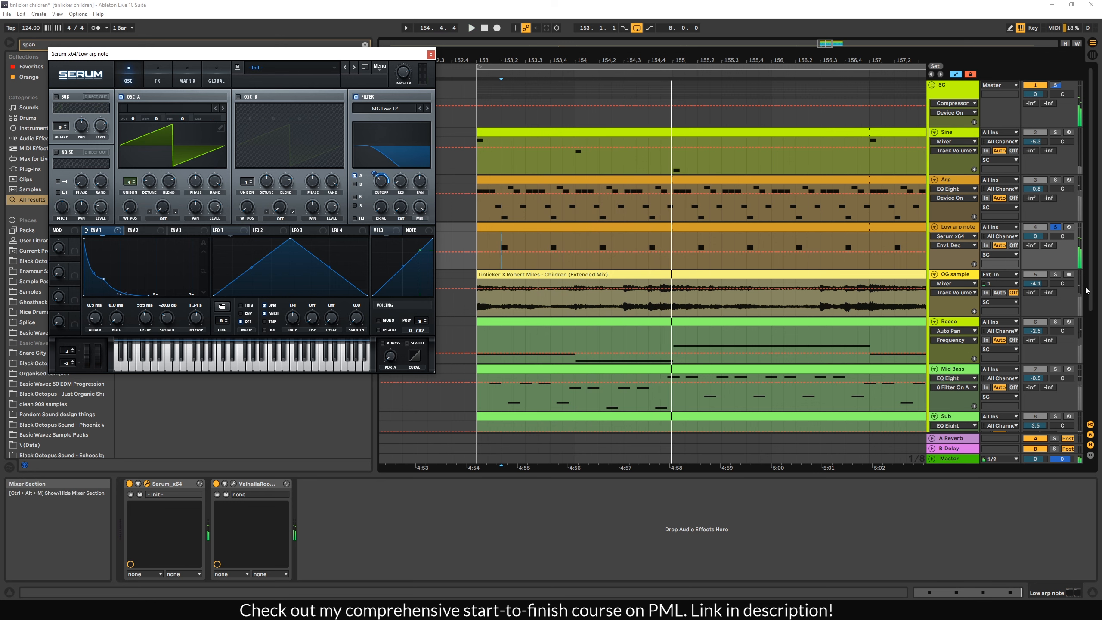
Step: Solo the OG sample track, play it and display its device chain
scroll(981, 258, "down", 2)
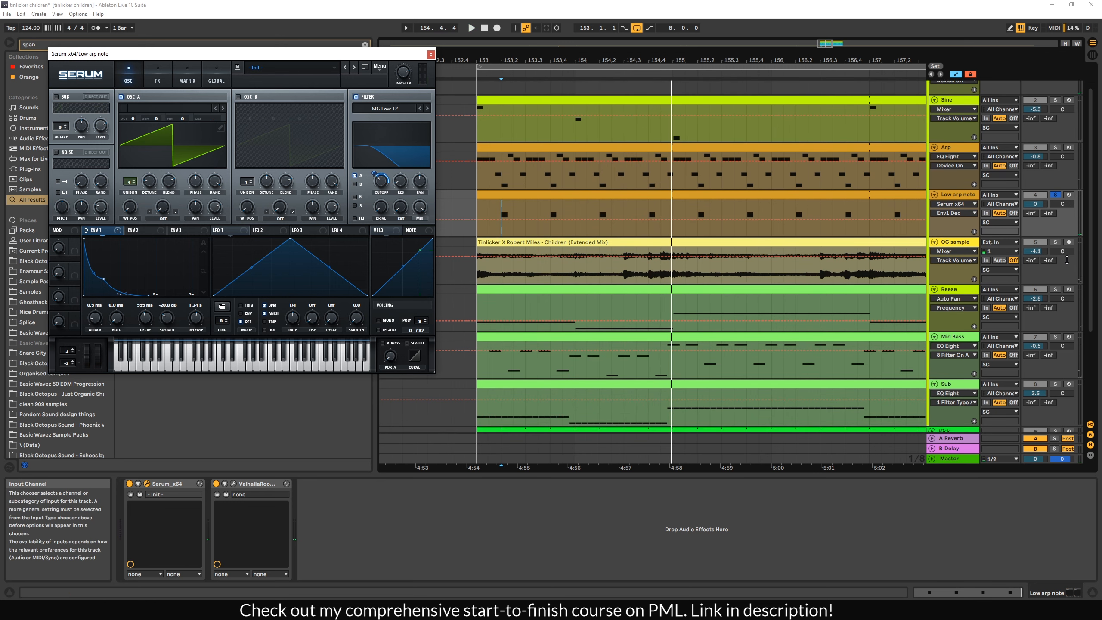
scroll(1048, 215, "down", 2)
left_click(1055, 210)
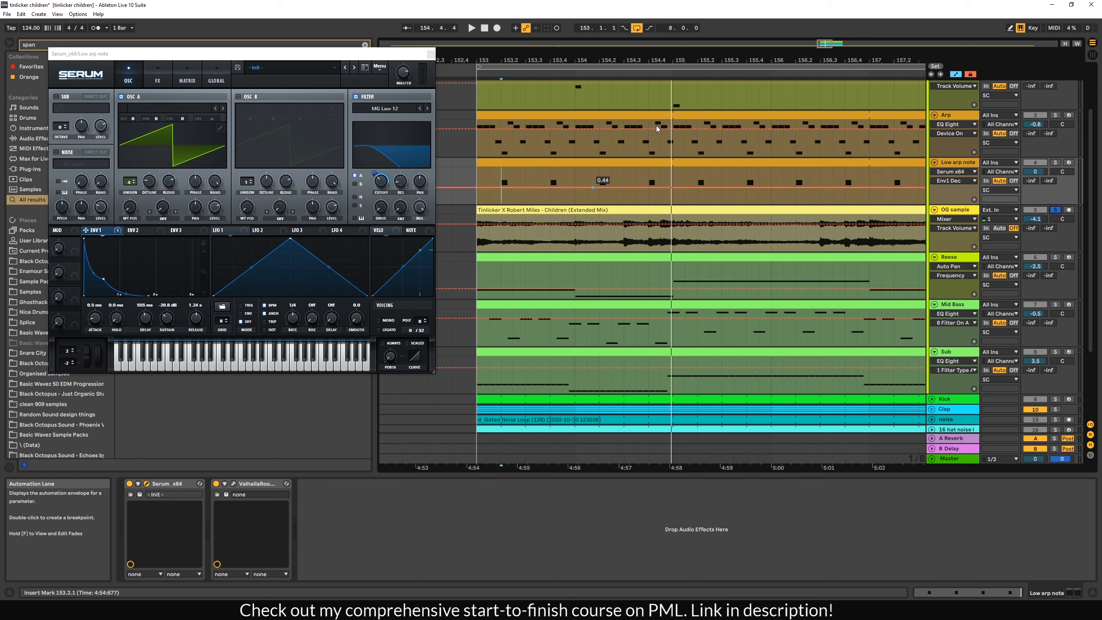
left_click_drag(829, 43, 830, 44)
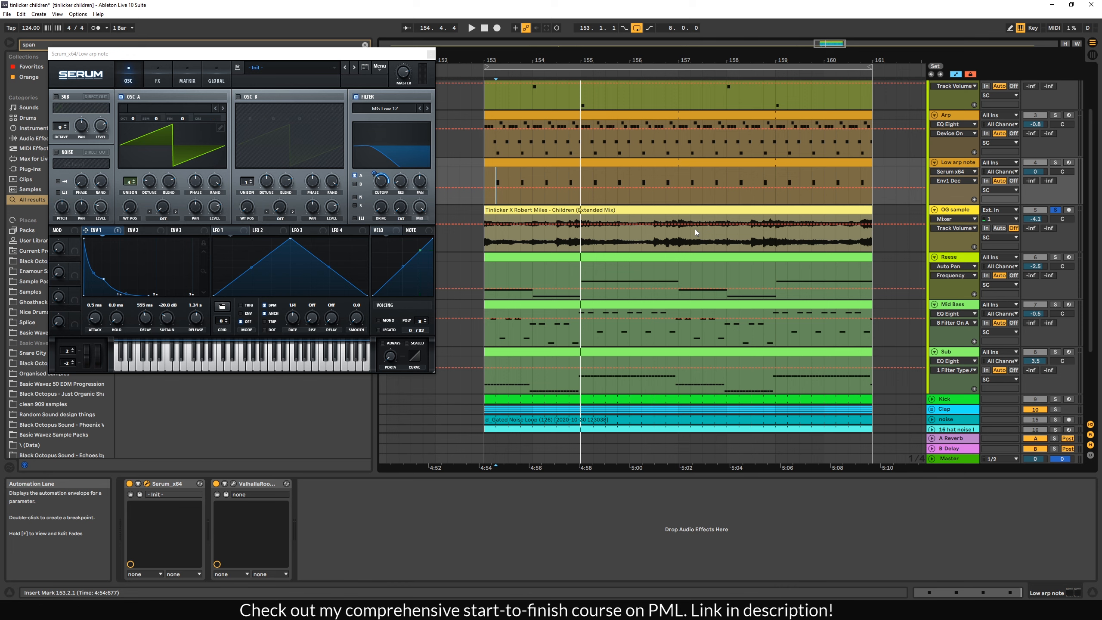
key("space")
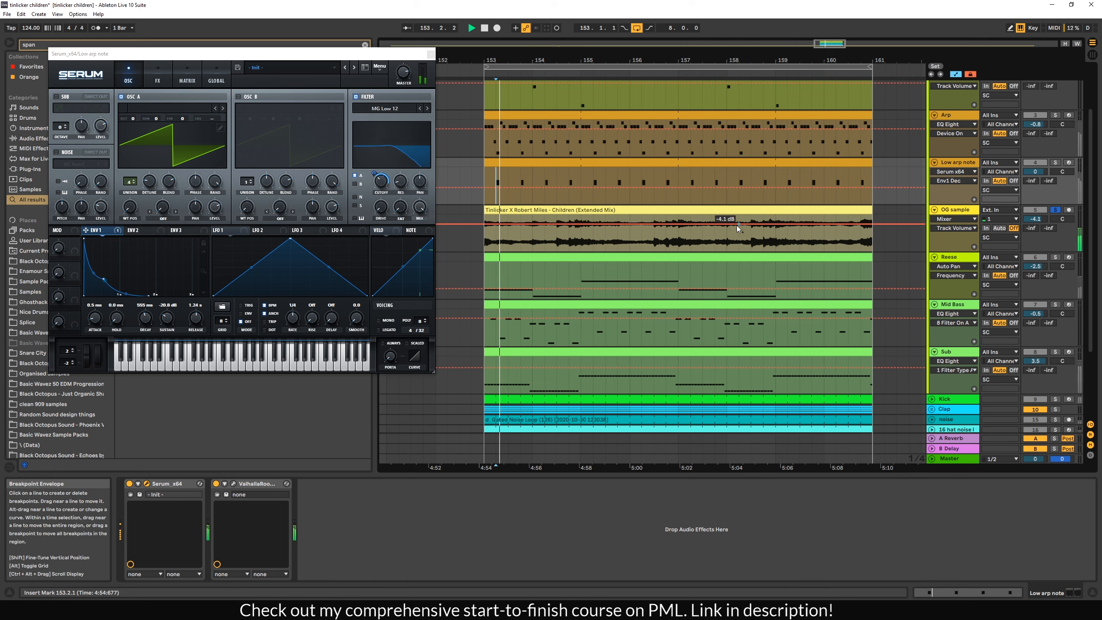
left_click(557, 234)
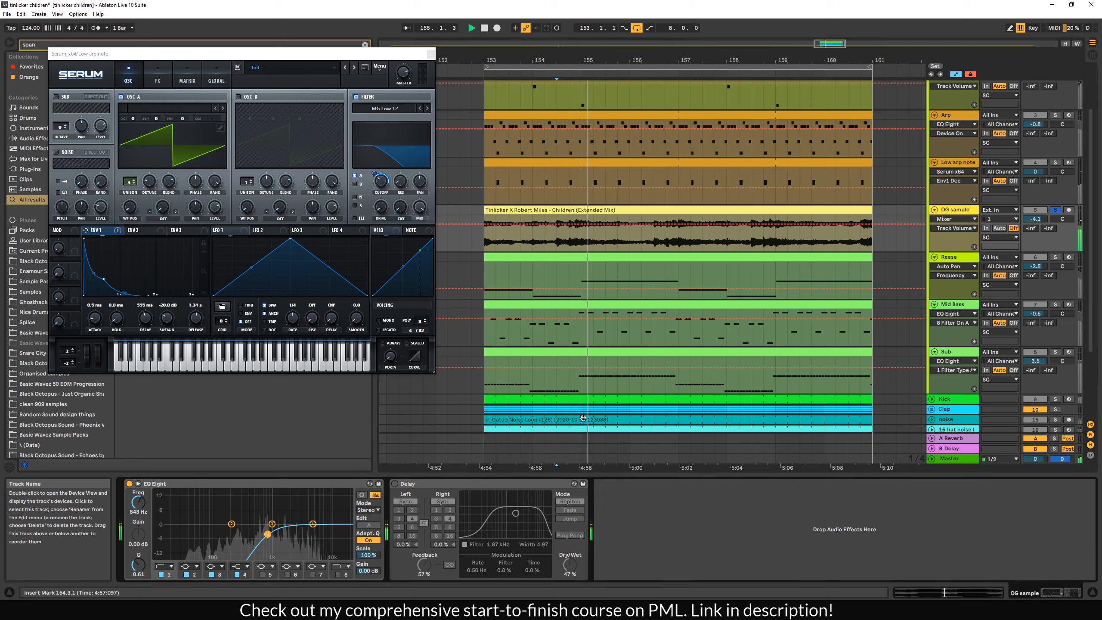
Step: Set band 1 of the OG sample's EQ Eight to 726 Hz with a Q of 0.72 while auditioning it
key("space")
mouse_move(269, 535)
left_mouse_down()
mouse_move(184, 533)
mouse_move(264, 531)
left_mouse_up()
key("space")
key("space")
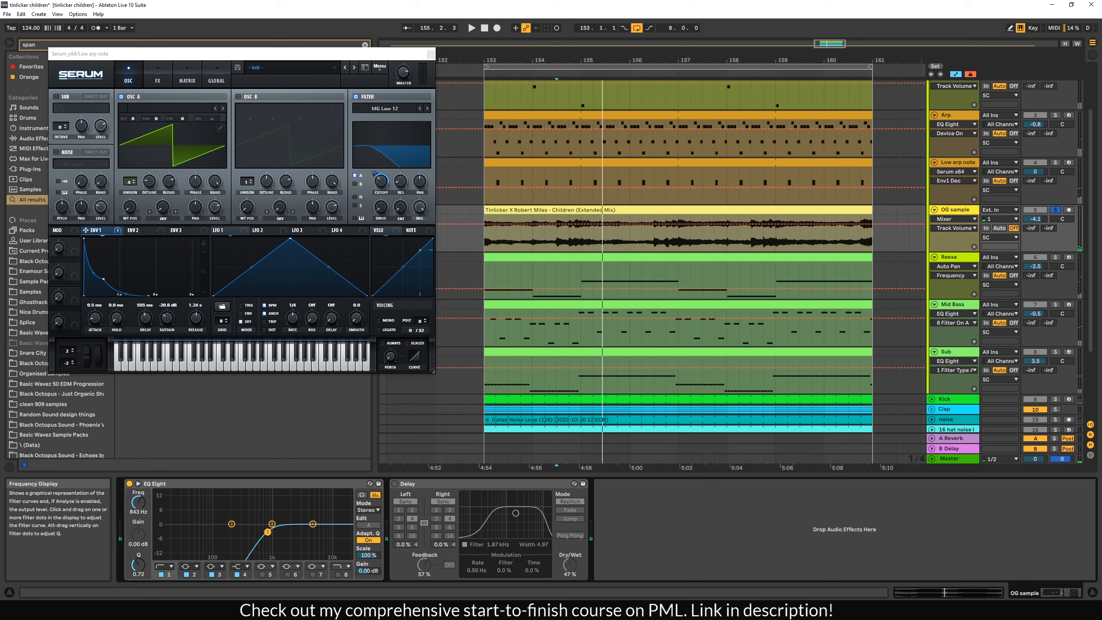
key("space")
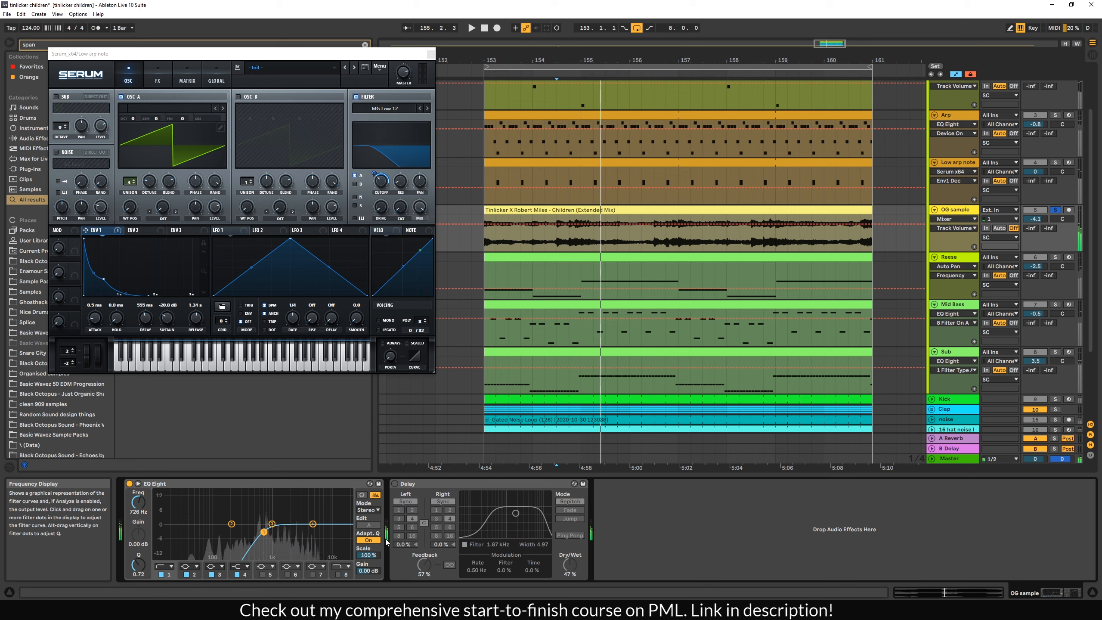
key("space")
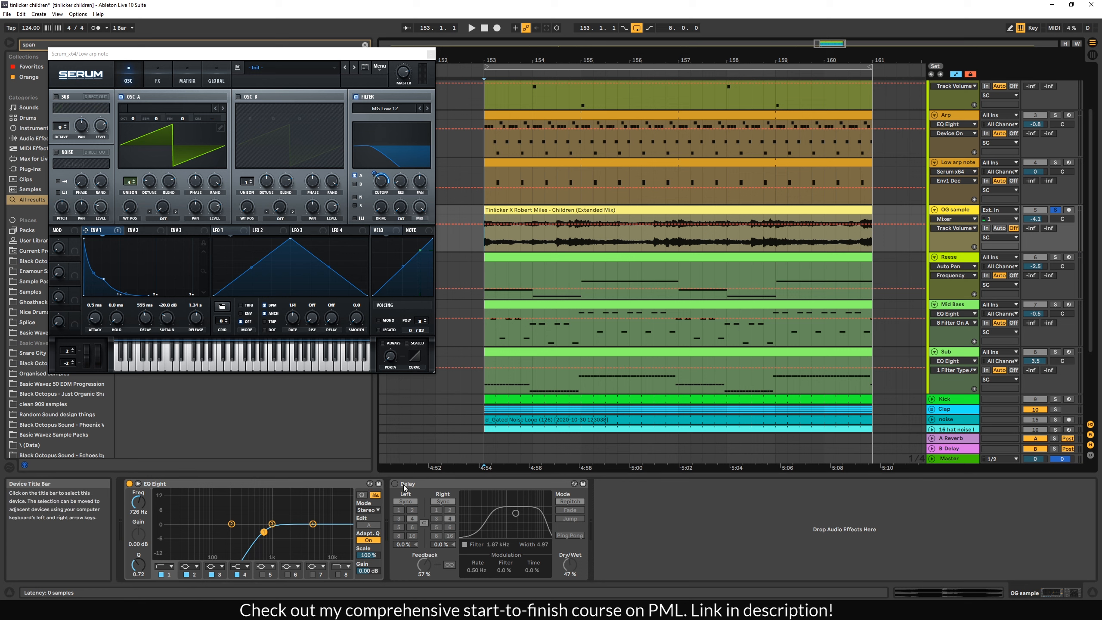
Step: Solo the Reese track in place of the OG sample and play it from 153.1.1
left_click(439, 484)
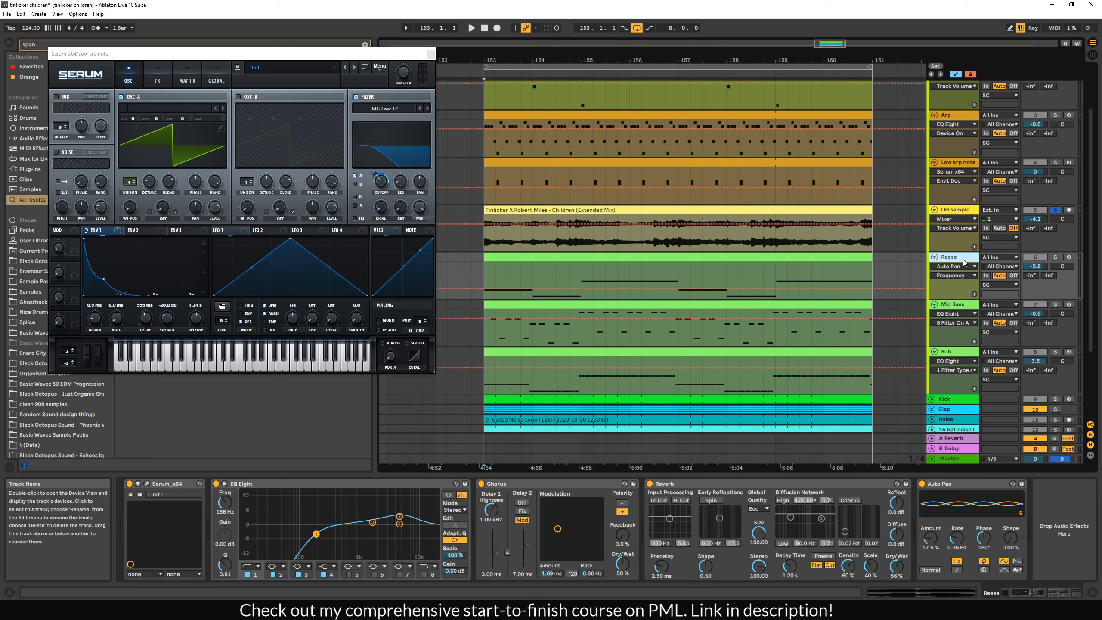
left_click(1039, 267)
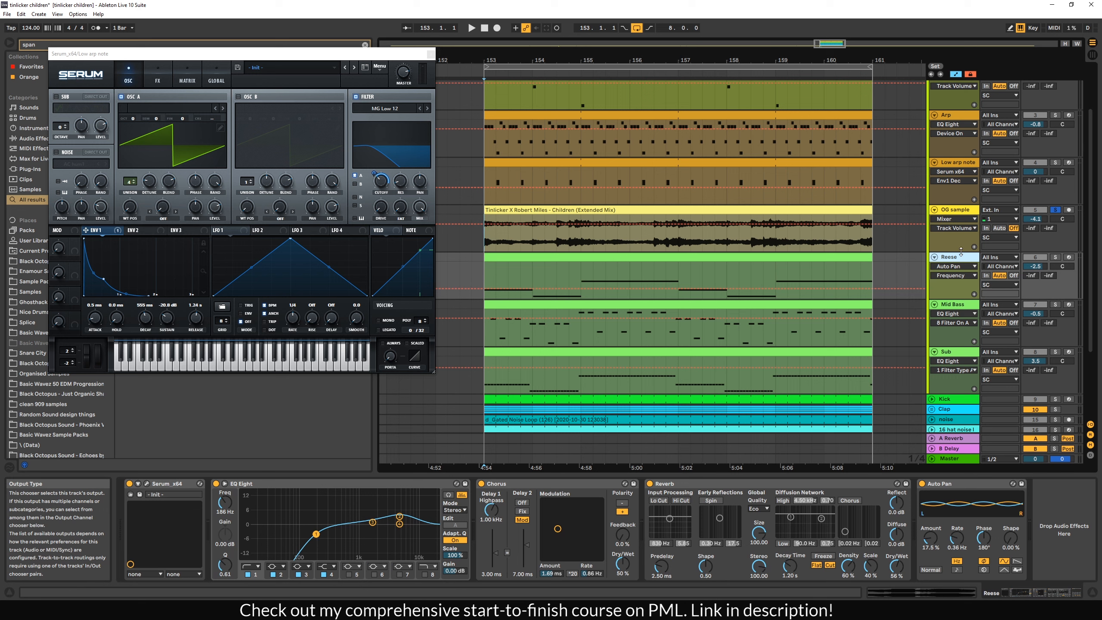
left_click(815, 255)
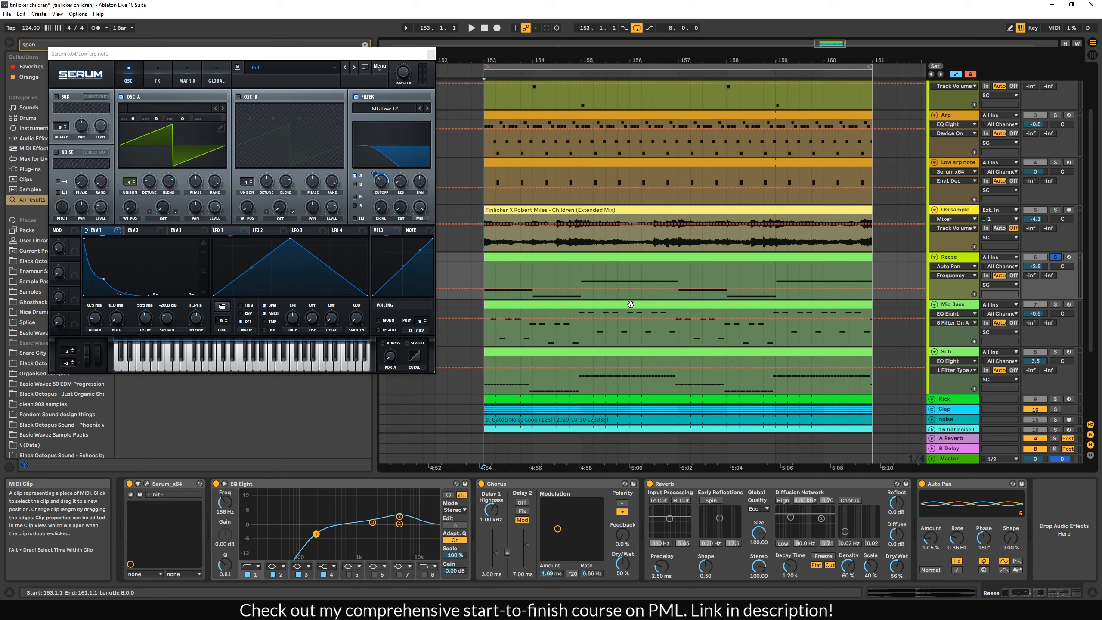
key("space")
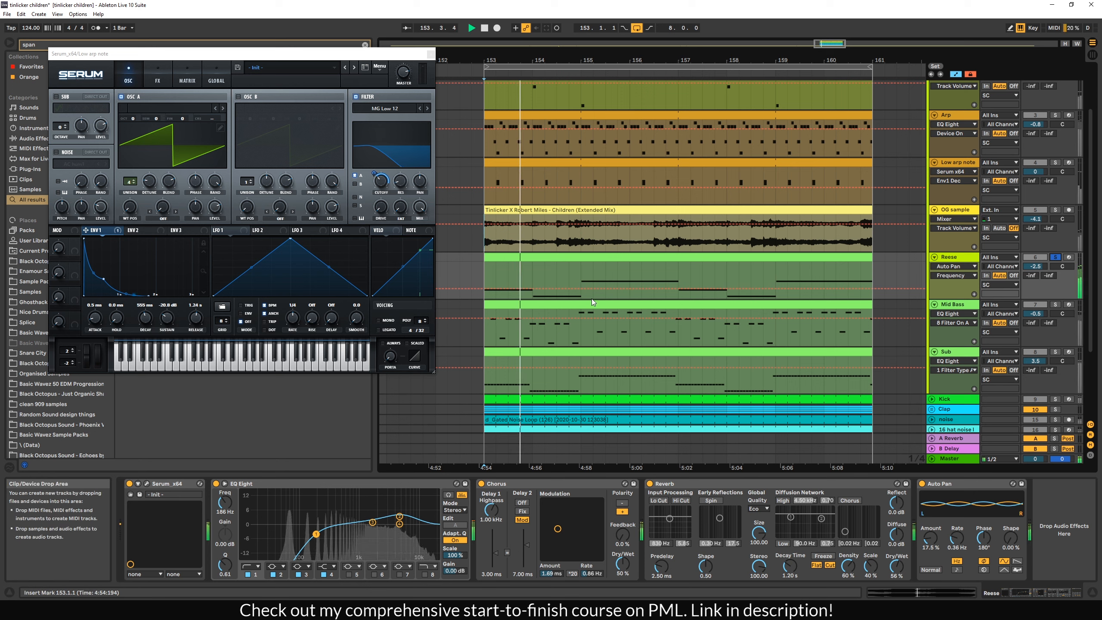
key("space")
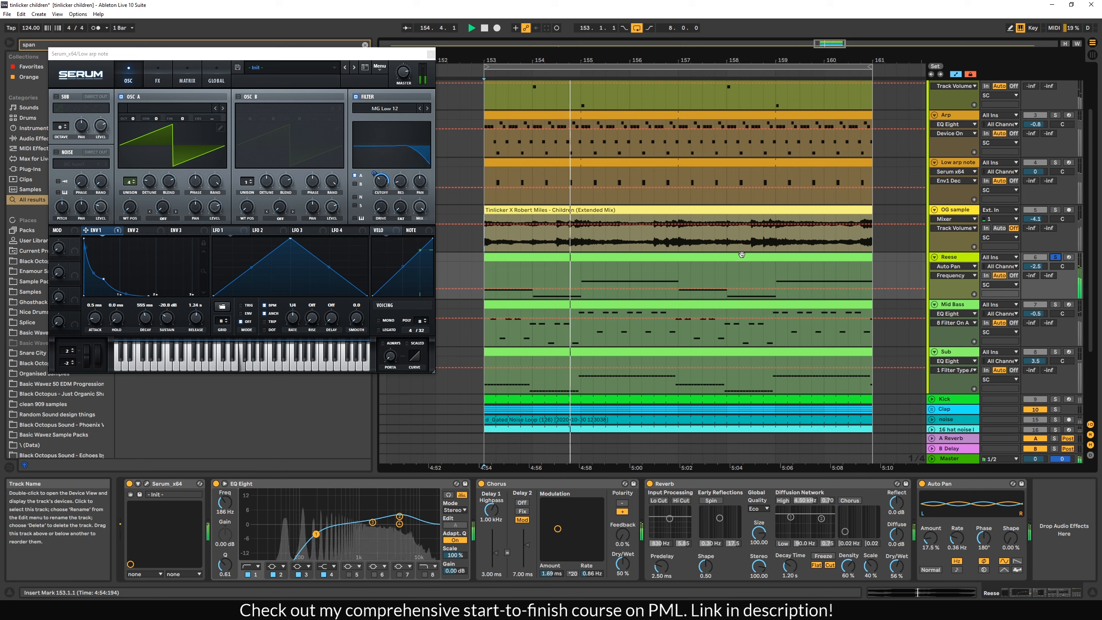
Step: Open the Reese MIDI clip and examine its sustained notes in the piano roll while playing the part
double_click(622, 257)
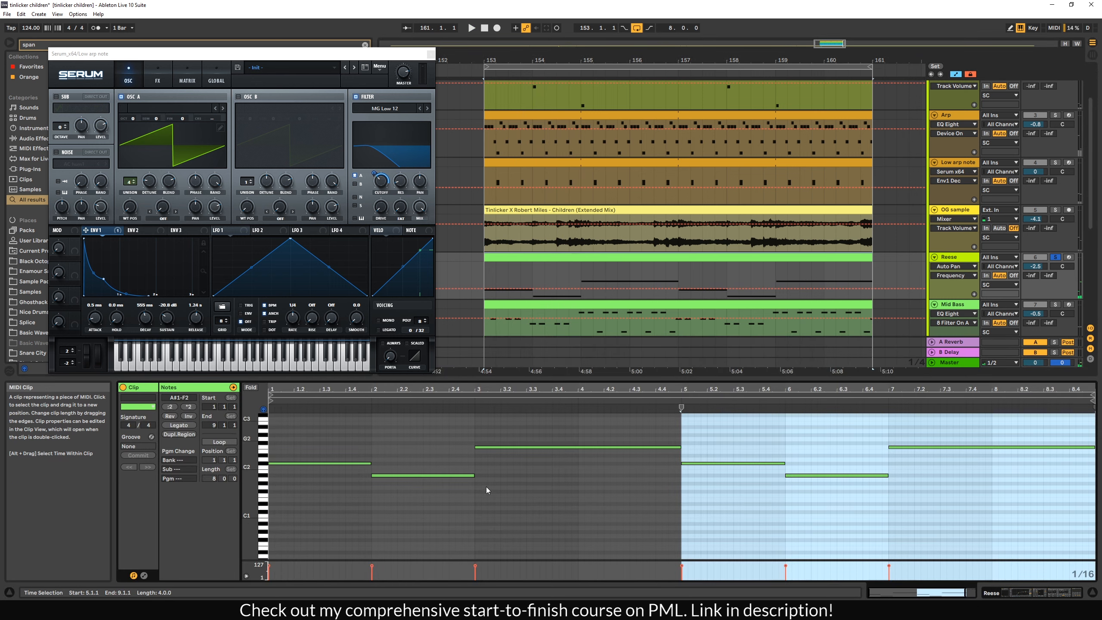
left_click(513, 470)
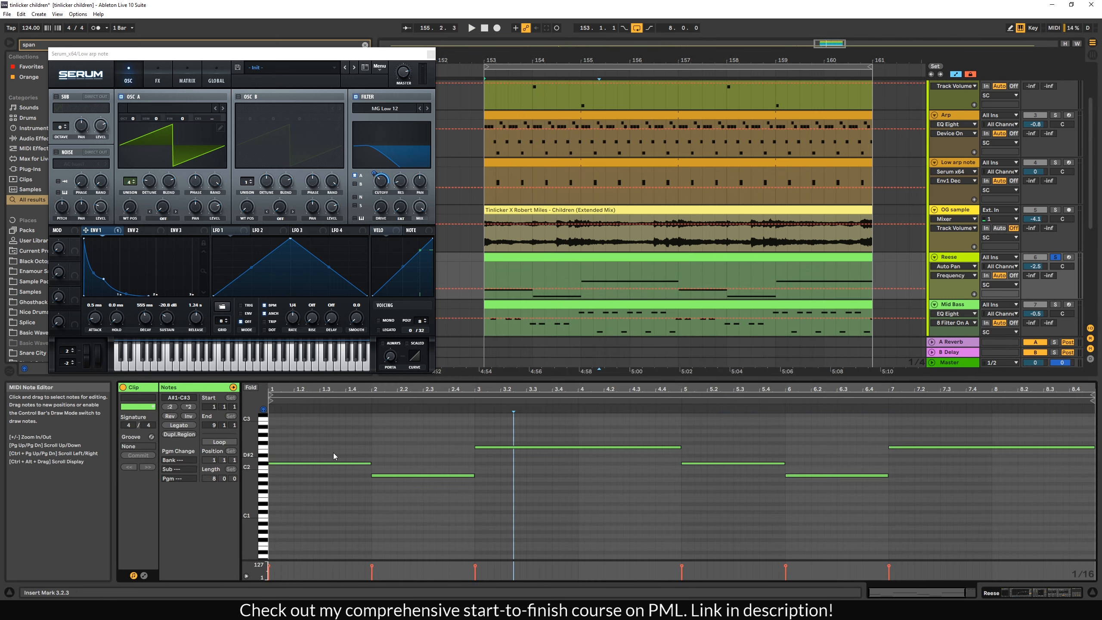
key("space")
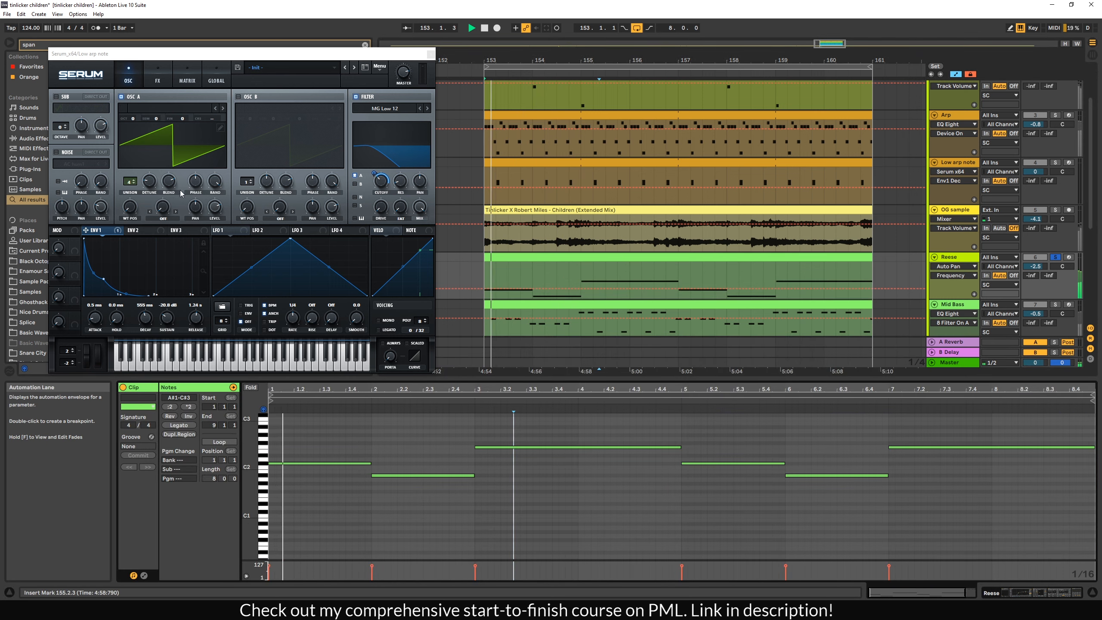
key("space")
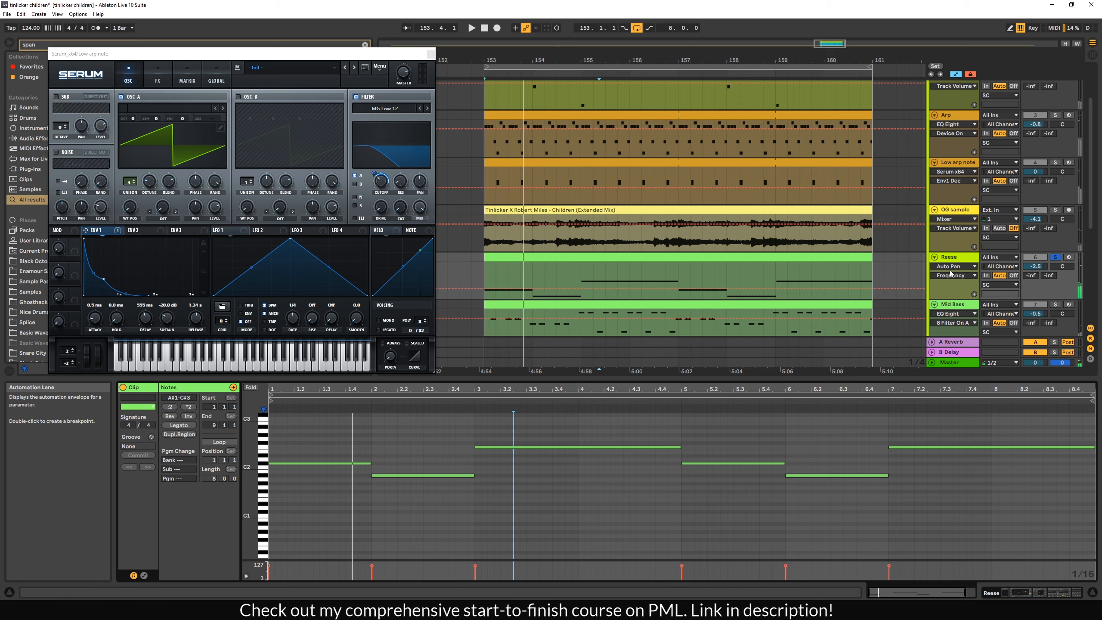
key("shift+Tab")
left_click(431, 55)
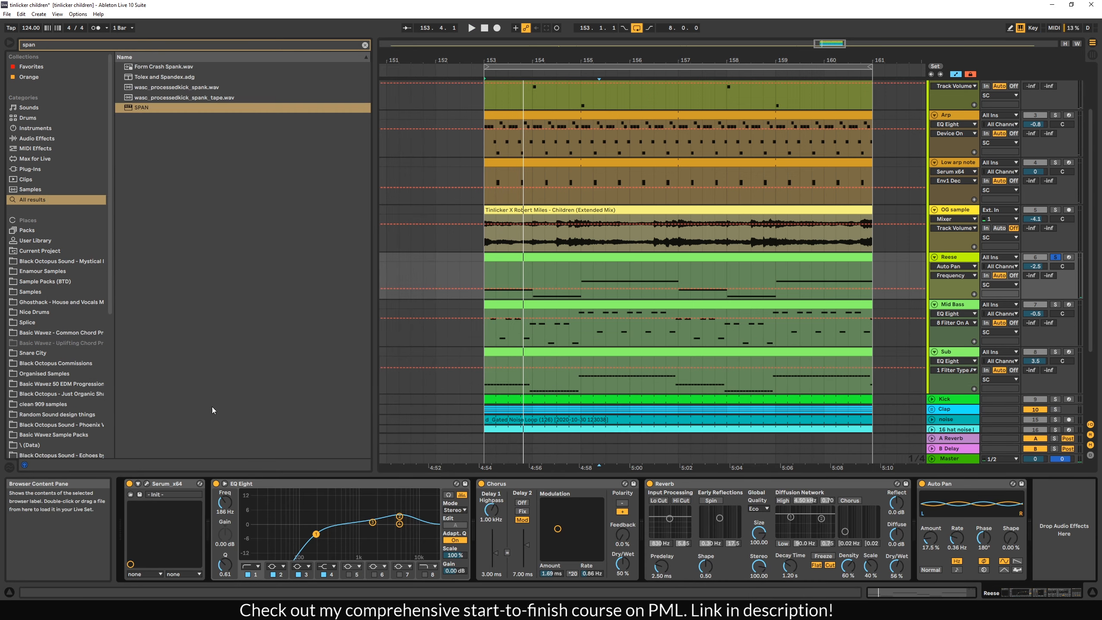
left_click(147, 482)
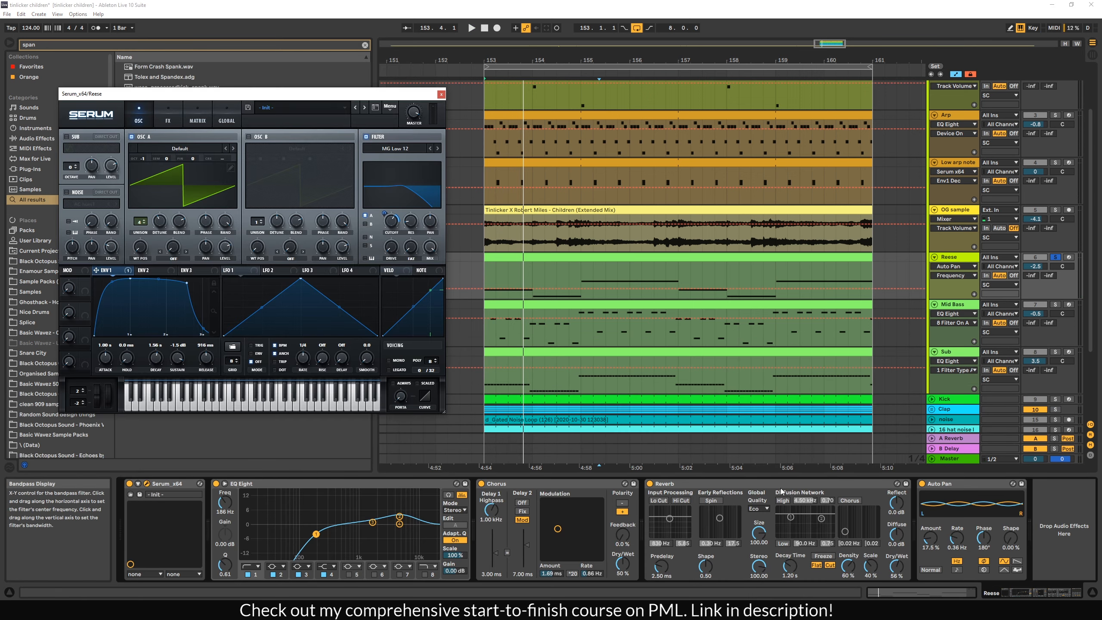
Step: Bypass the Auto Pan, Reverb, Chorus and EQ Eight on the Reese track
left_click(921, 483)
left_click(650, 483)
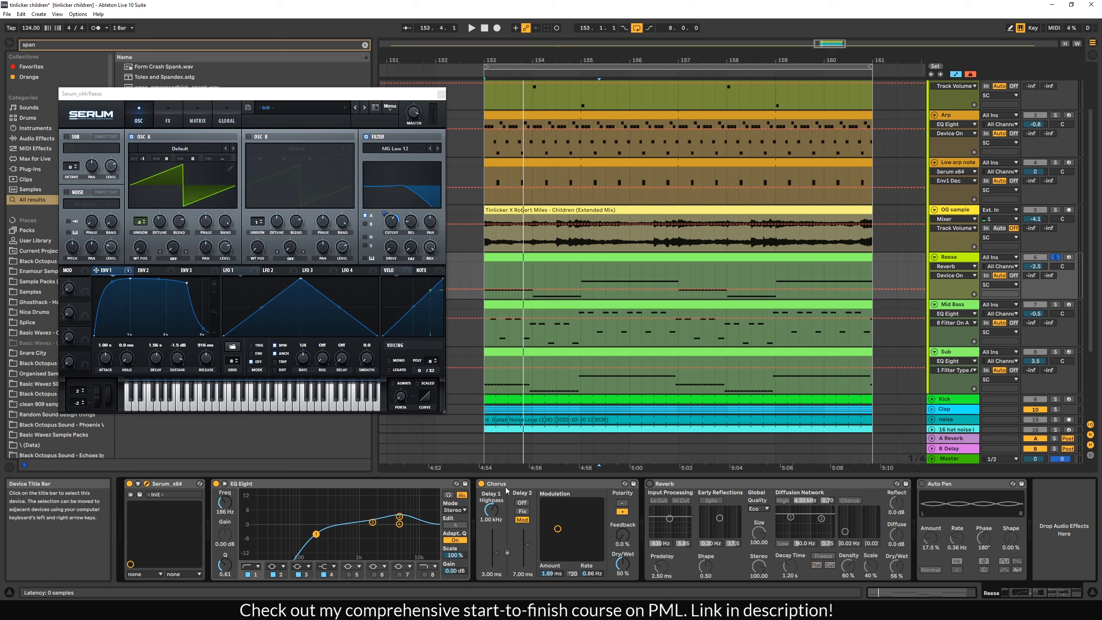
left_click(481, 483)
left_click(216, 483)
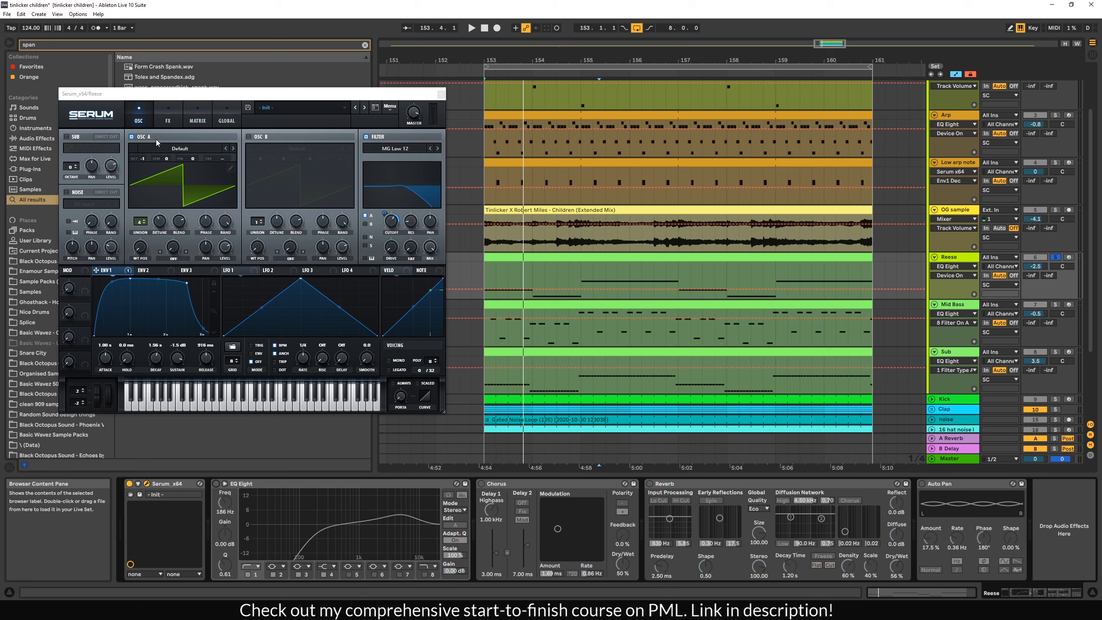
Step: Examine oscillator A's waveform, unison and detune in the Reese's Serum, and audition the dry sound
left_click(140, 167)
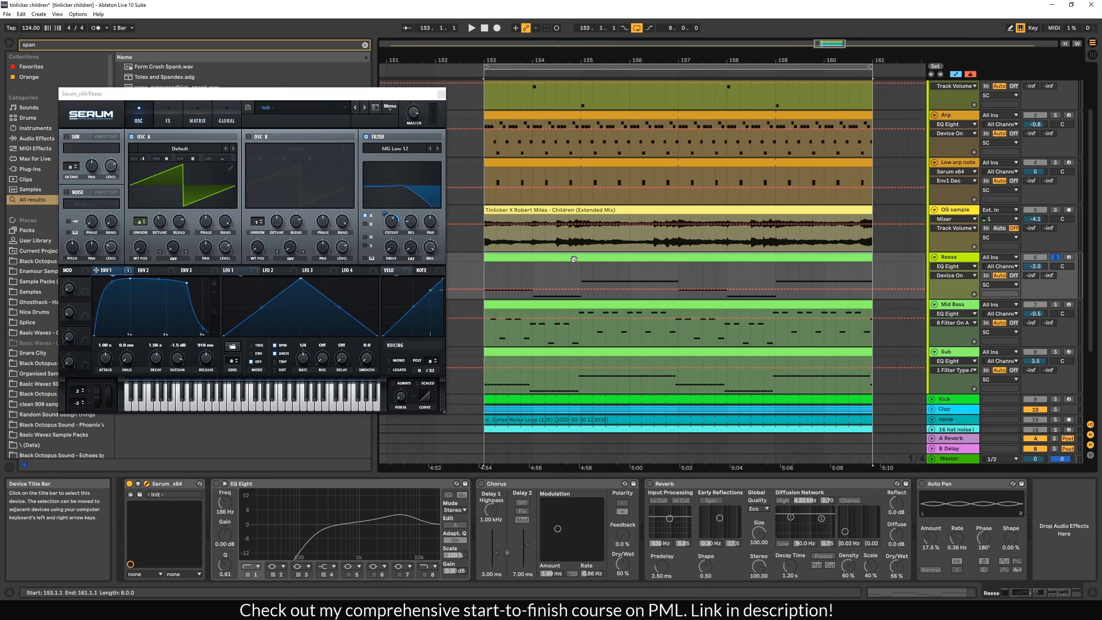
key("shift+Tab")
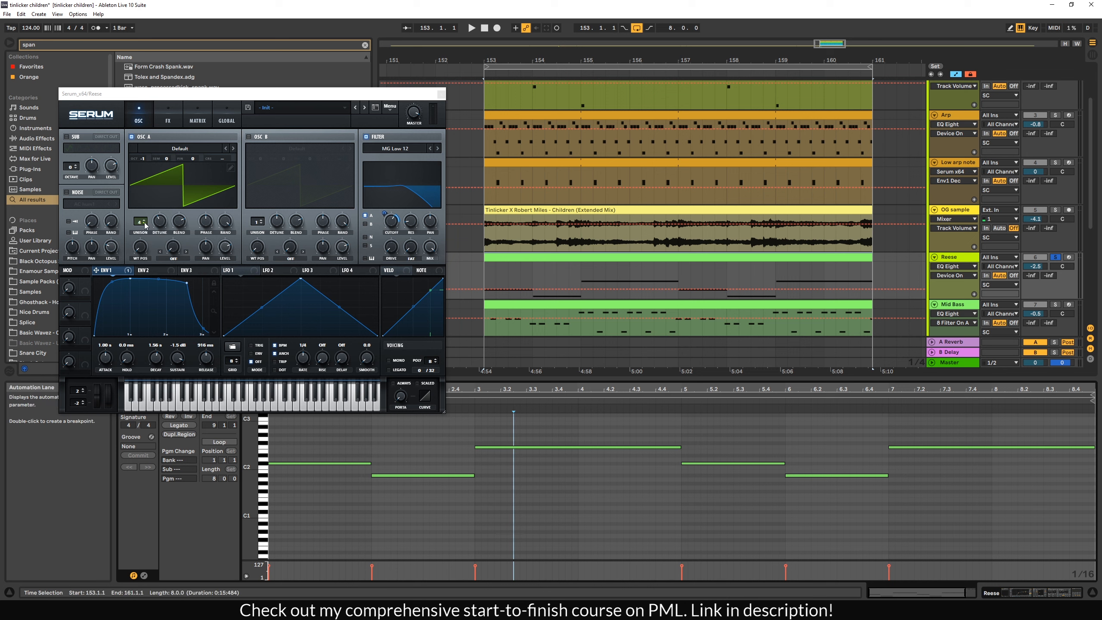
left_click(162, 225)
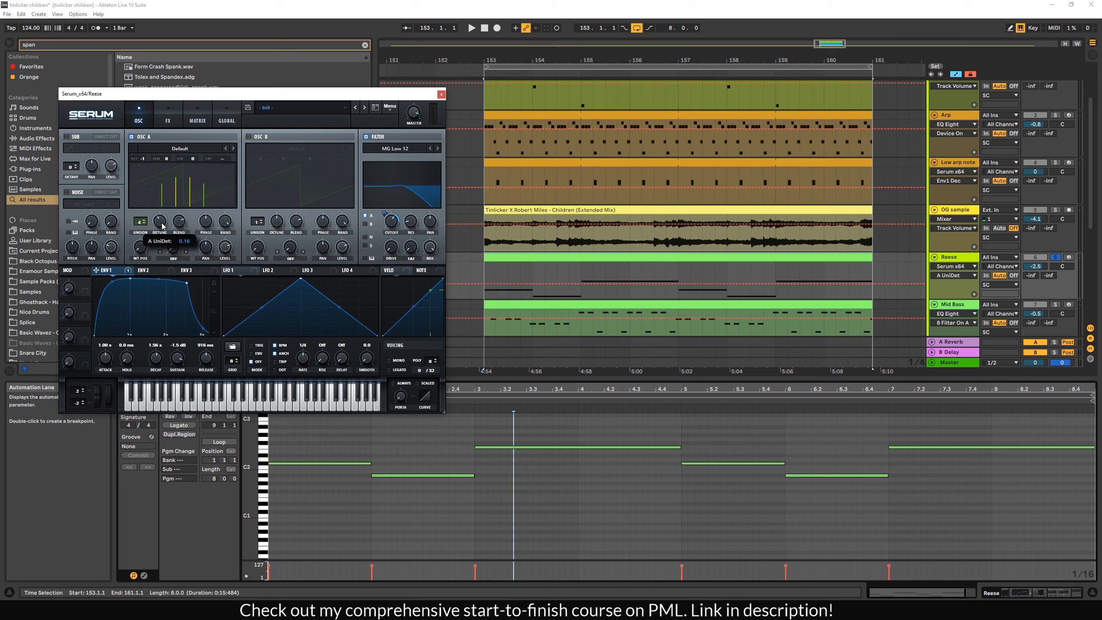
key("space")
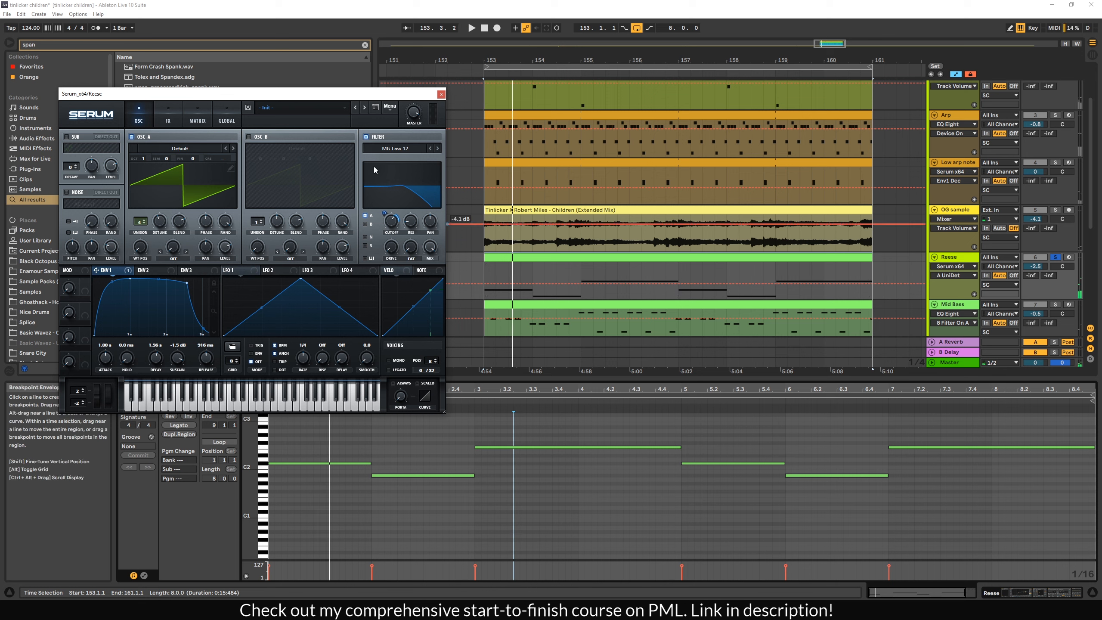
Step: Switch the MG Low 12 filter off and back on in the Reese's Serum and play the part
left_click(376, 137)
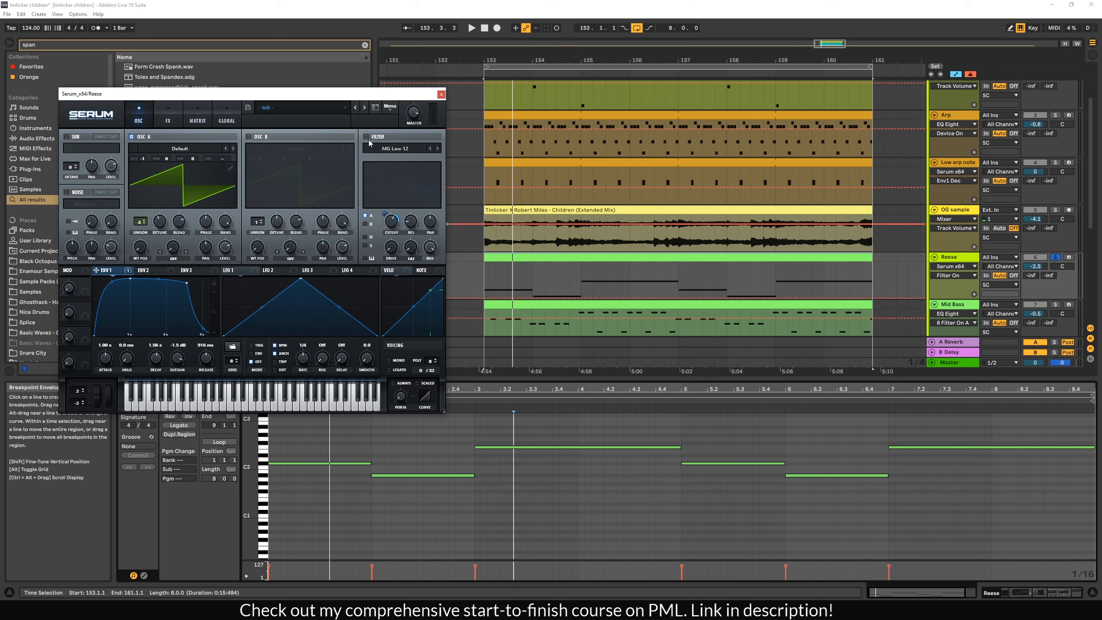
left_click(367, 137)
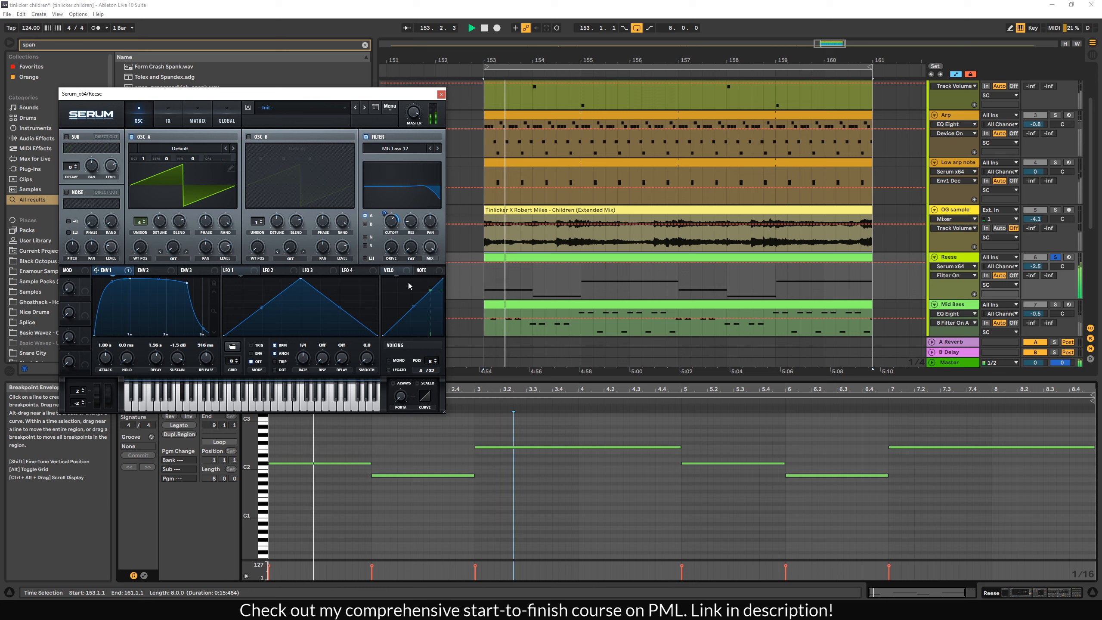
key("space")
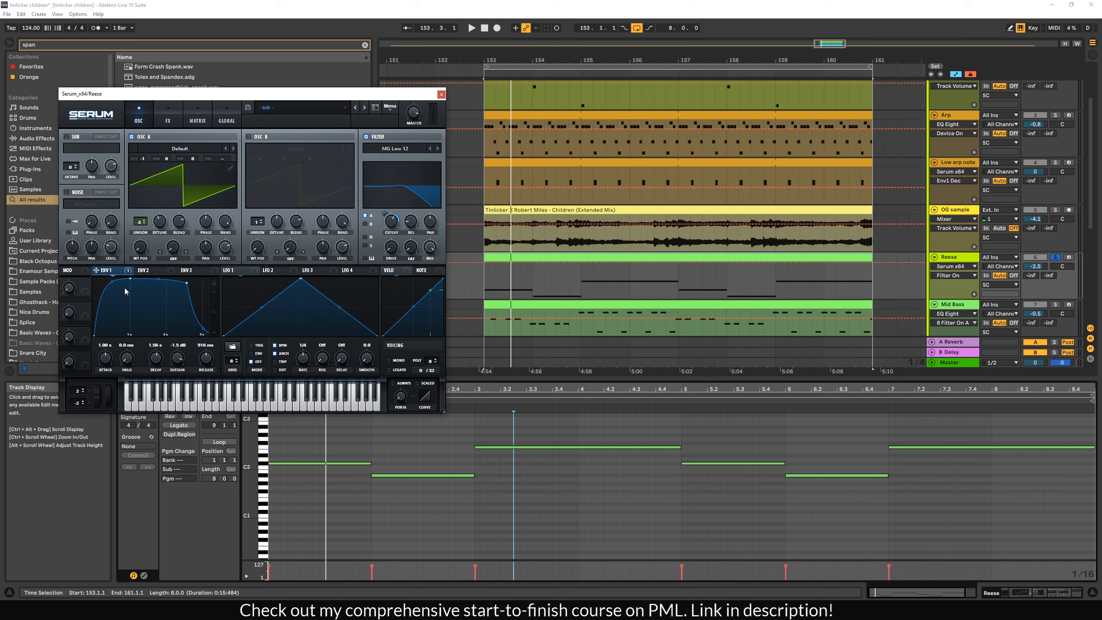
Step: Adjust the attack curve of Env 1 in the Reese's Serum and audition the slow filter opening
mouse_move(113, 290)
left_mouse_down()
mouse_move(112, 304)
mouse_move(109, 280)
left_mouse_up()
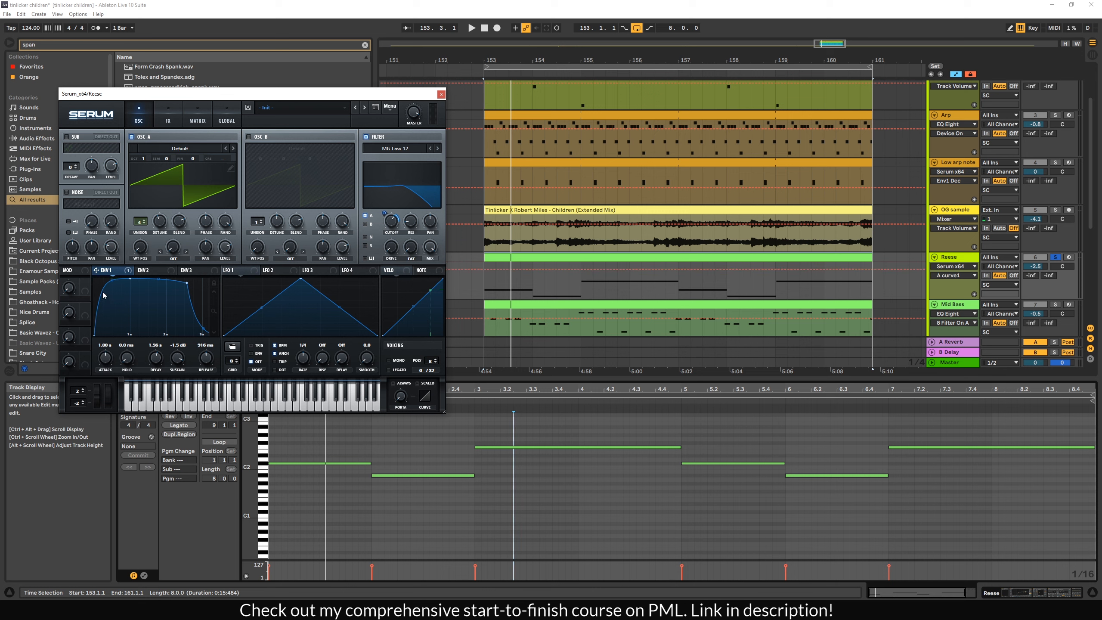
key("space")
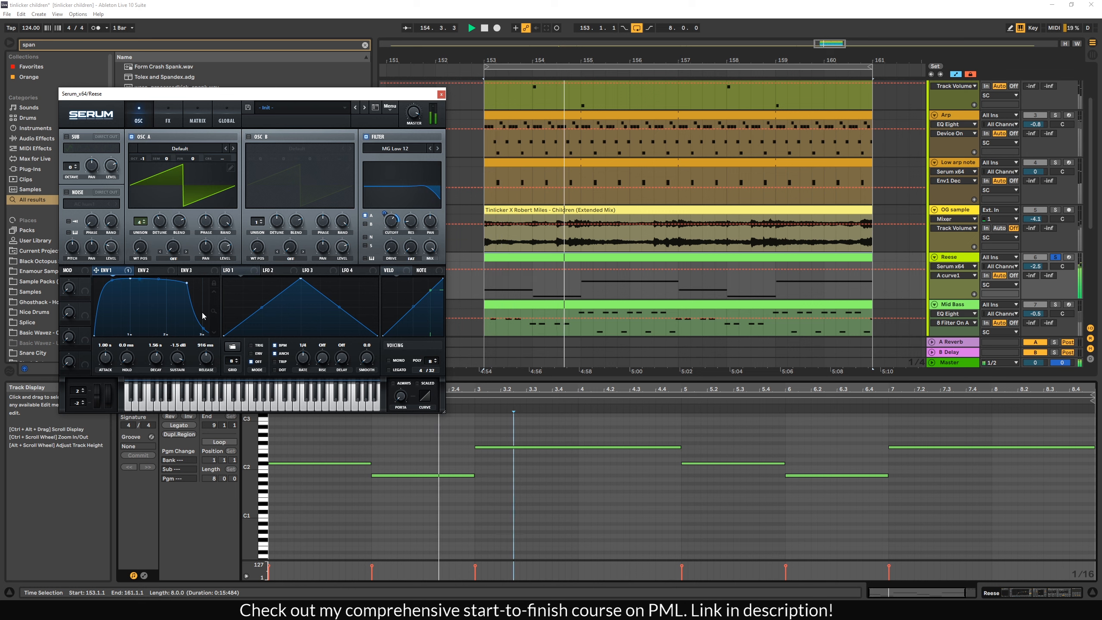
key("space")
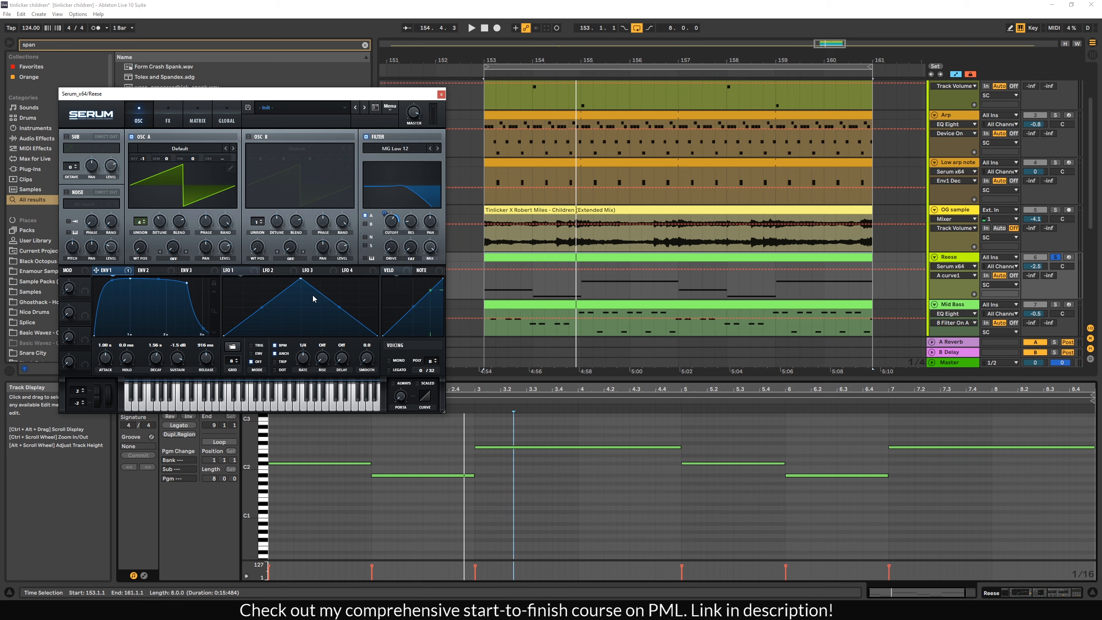
left_click(952, 258)
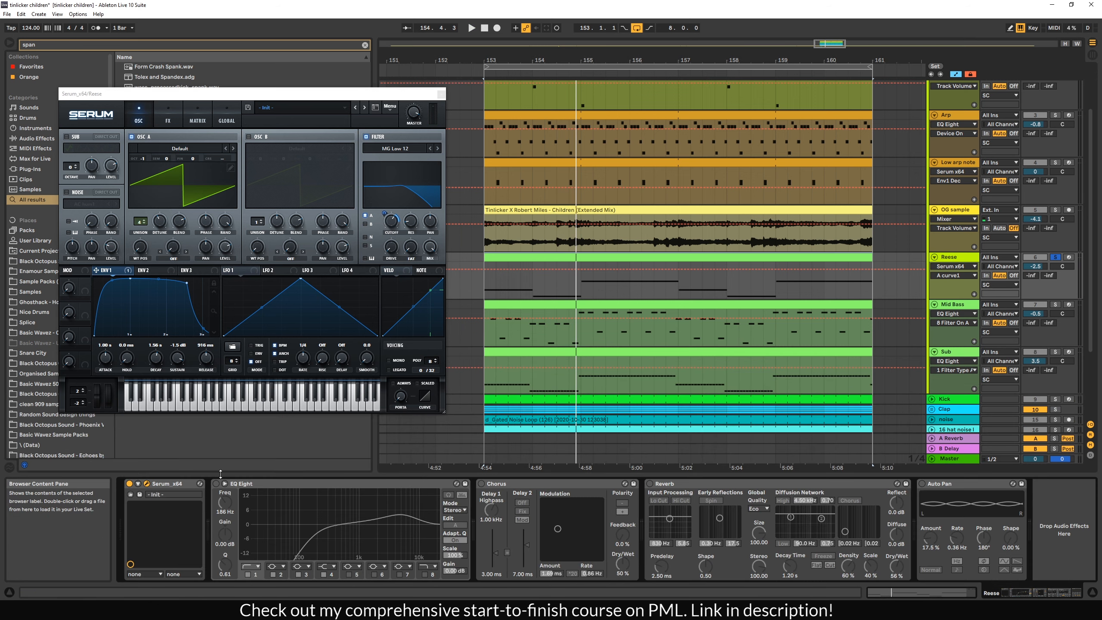
left_click(216, 483)
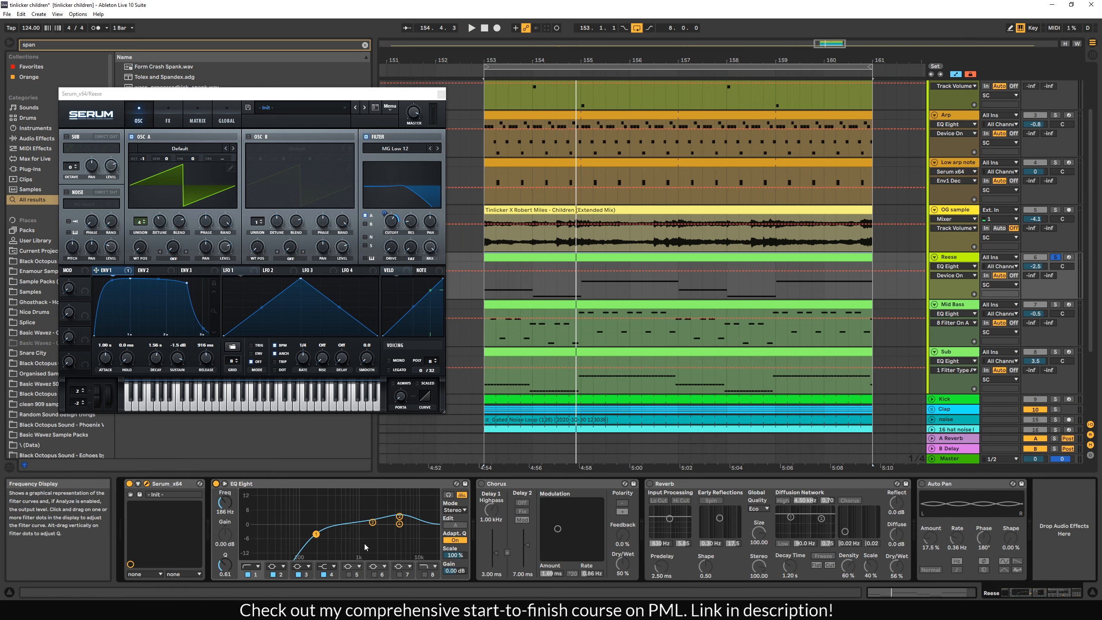
key("space")
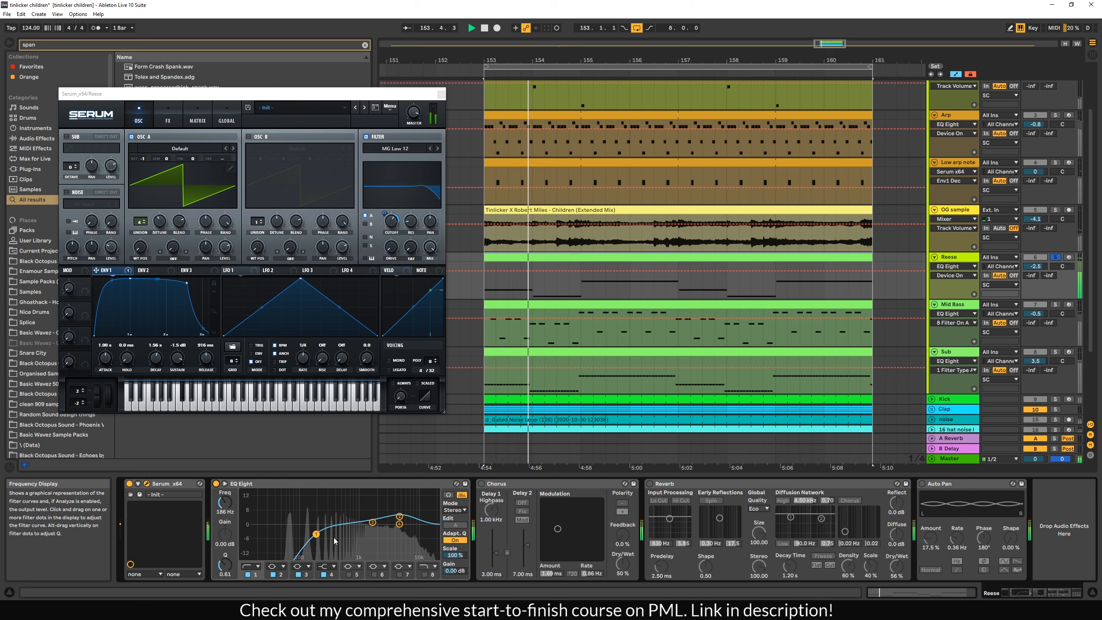
key("space")
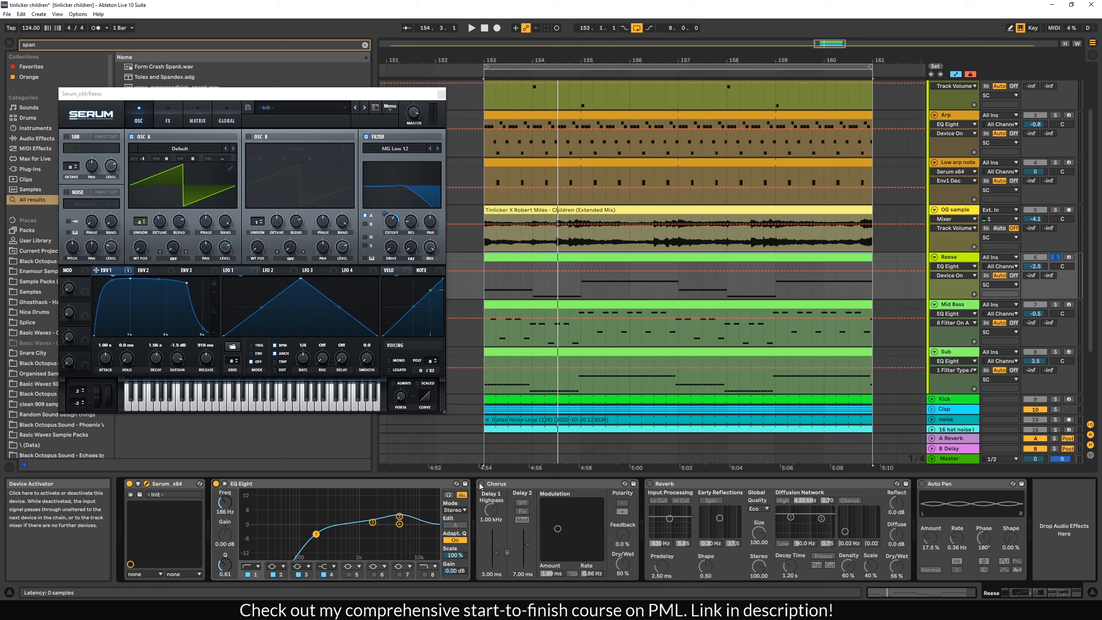
Step: Re-enable the Reese's Chorus and compare the sound with it on and off during playback
left_click(480, 486)
key("space")
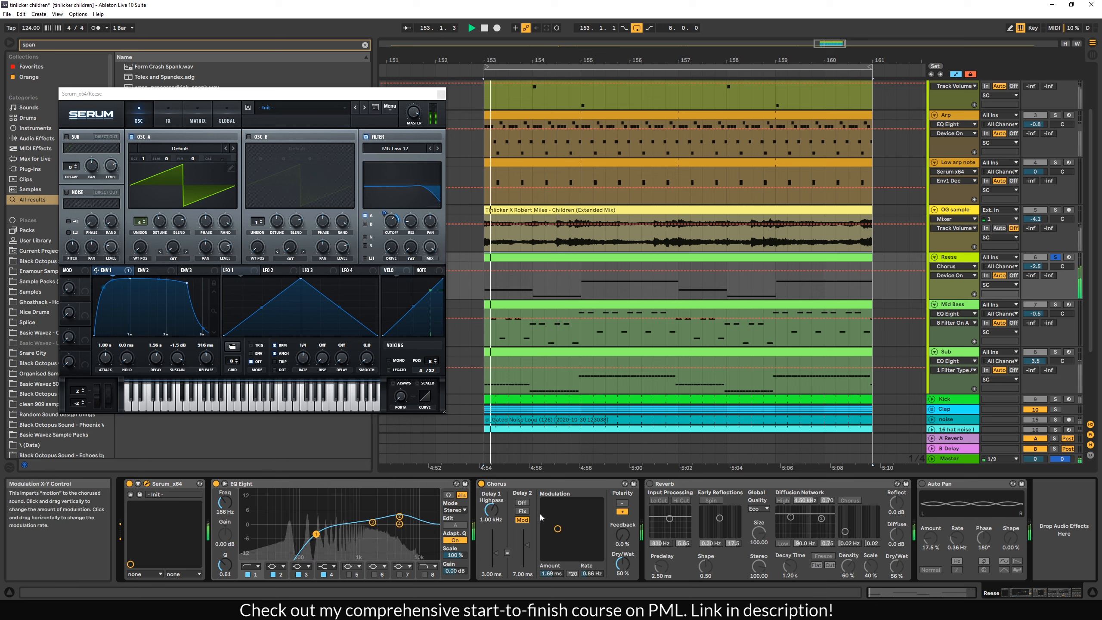
key("space")
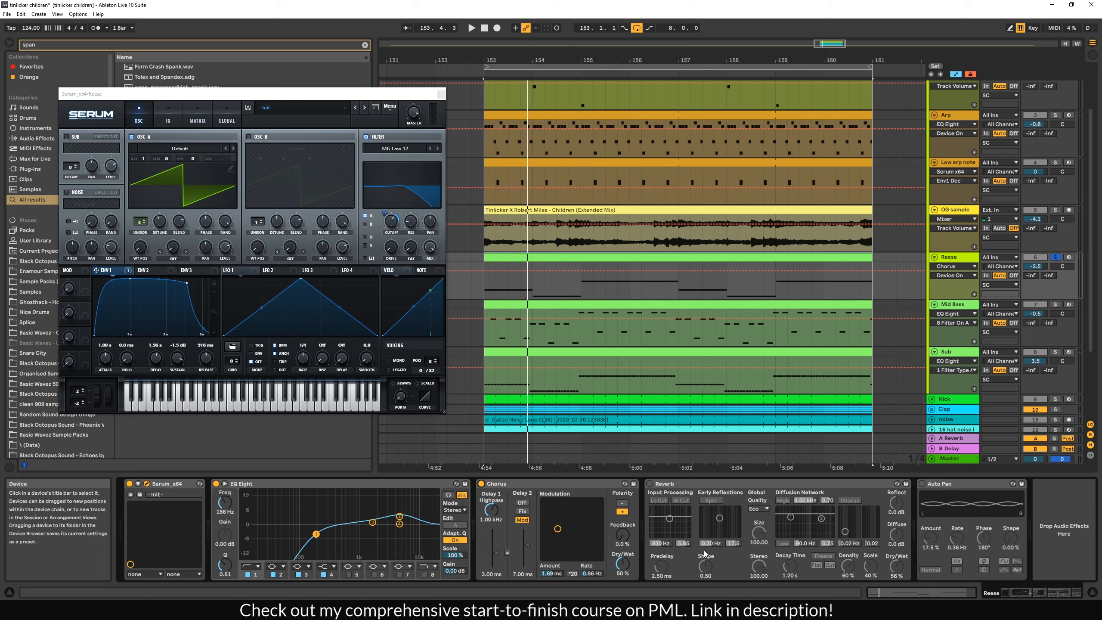
key("space")
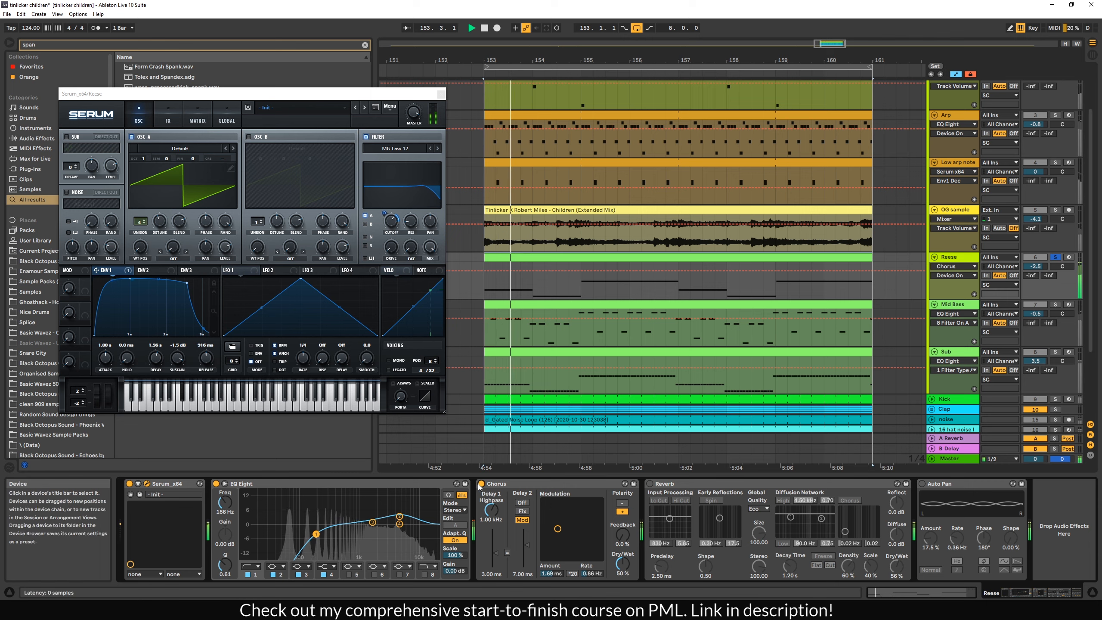
left_click(481, 486)
left_click(480, 486)
key("space")
key("space")
key("space")
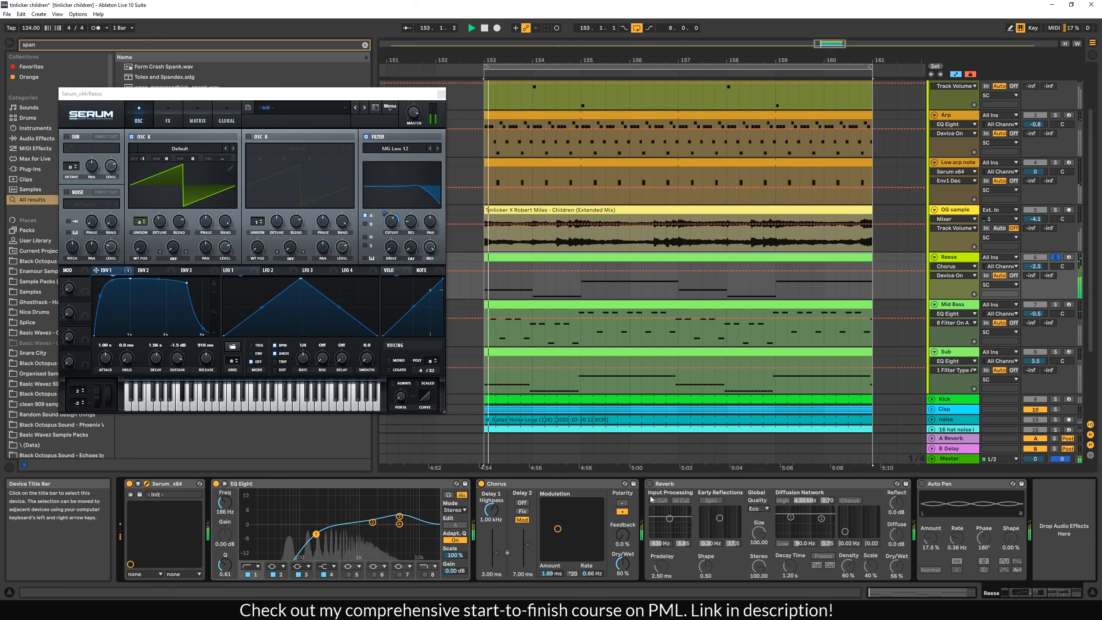
key("space")
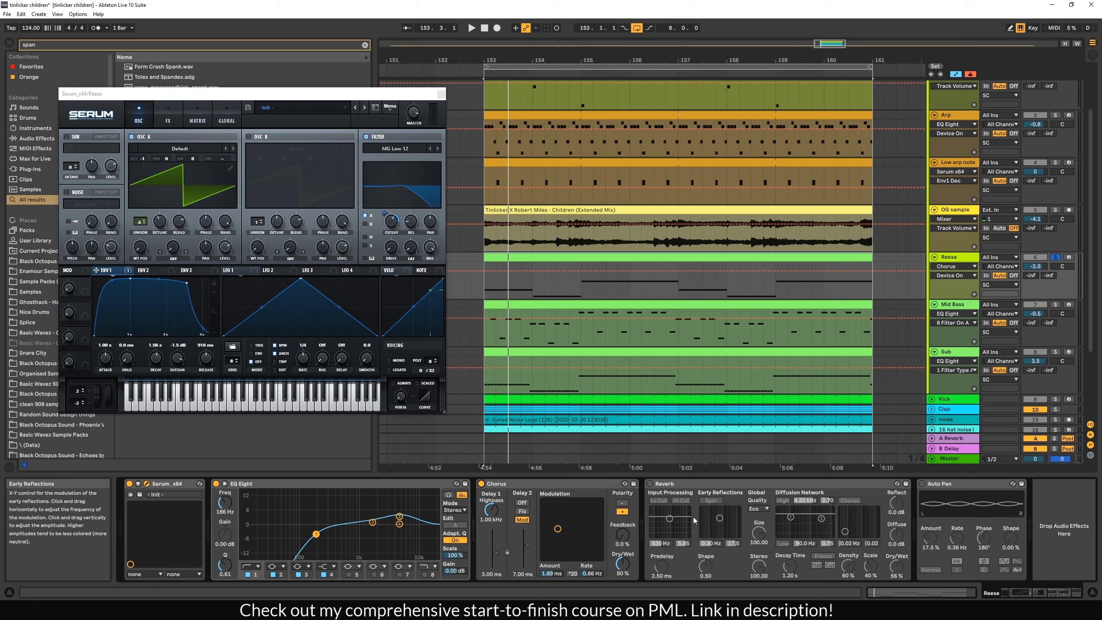
Step: Re-enable the Reverb on the Reese track and audition the part with it
left_click(649, 483)
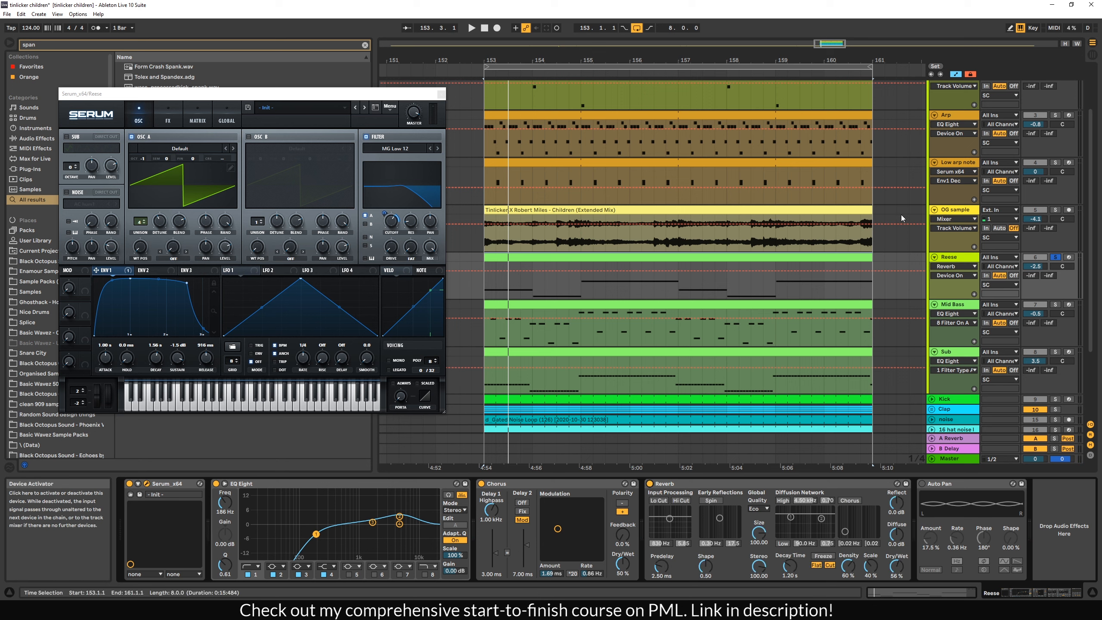
key("space")
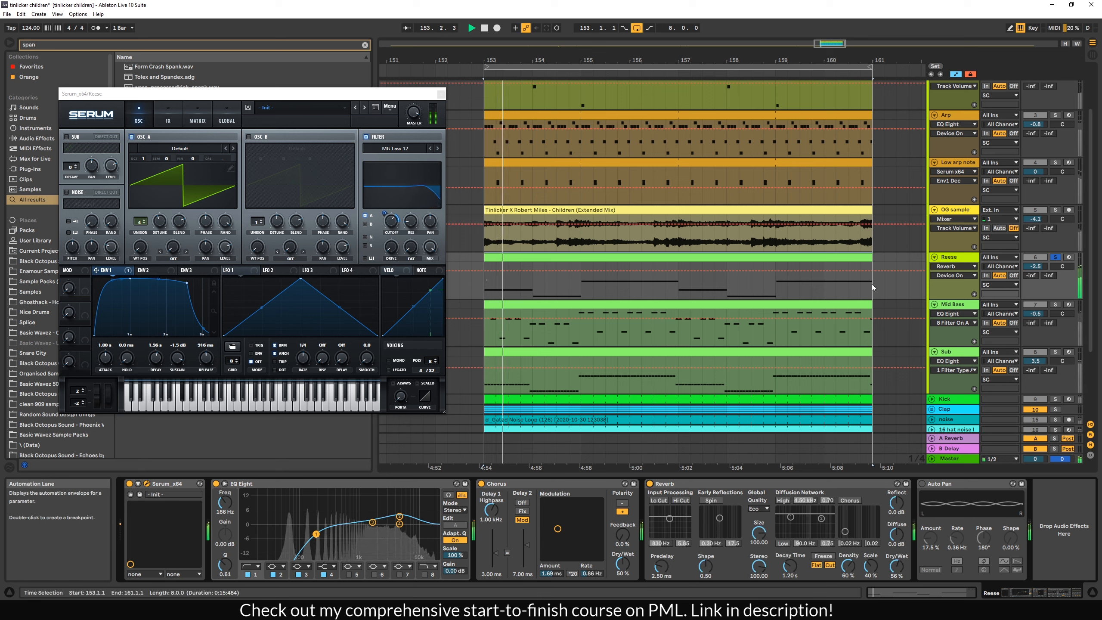
key("space")
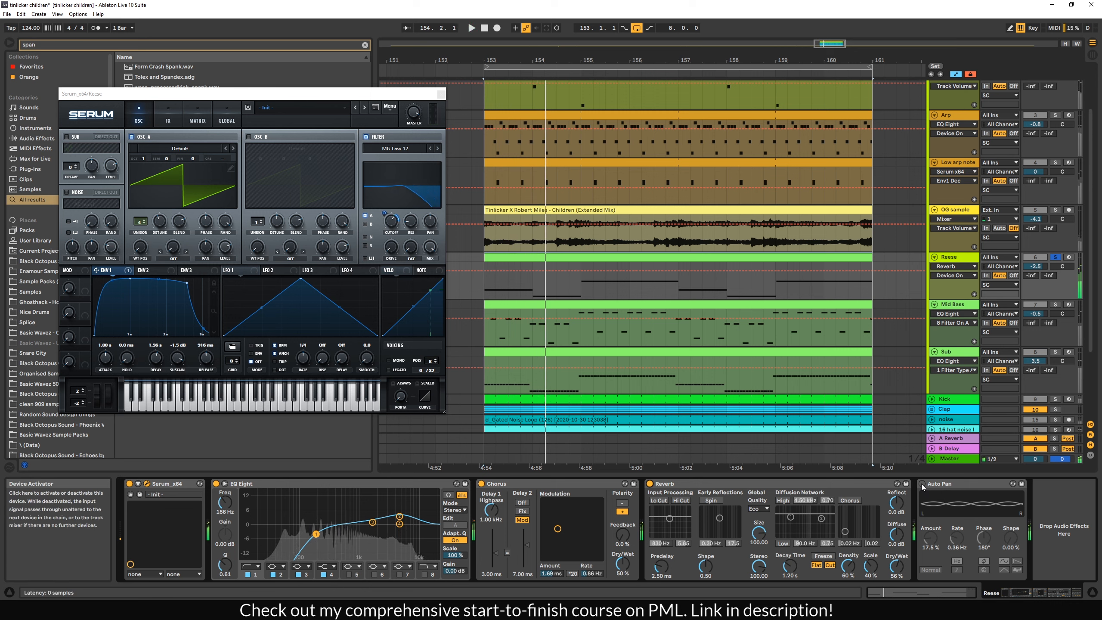
Step: Re-enable the Auto Pan on the Reese track and audition the part with it
left_click(922, 483)
key("space")
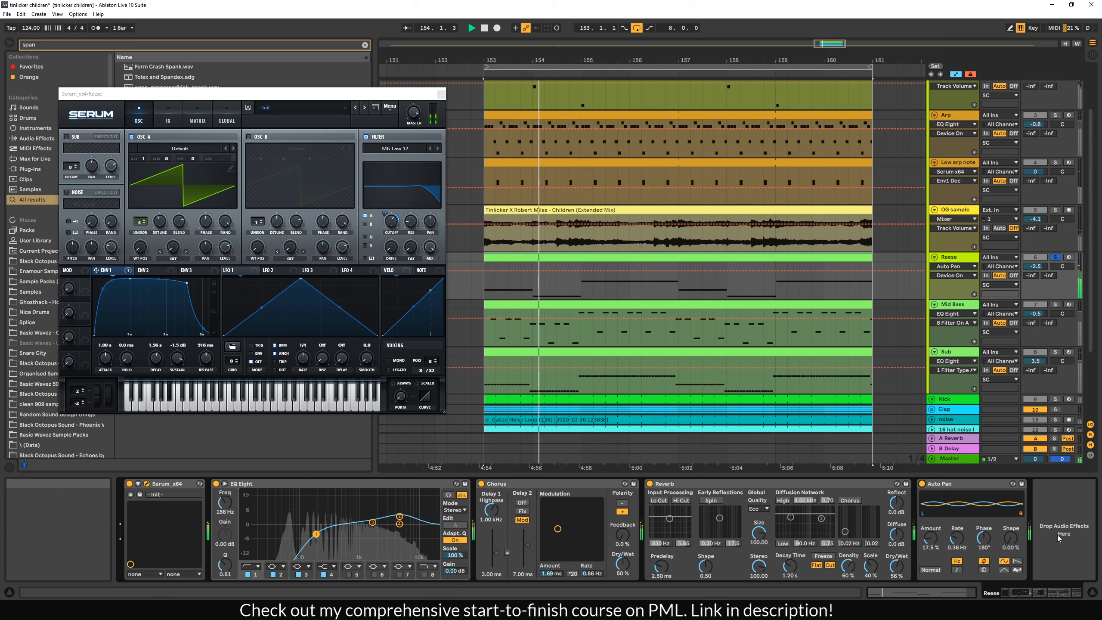
key("space")
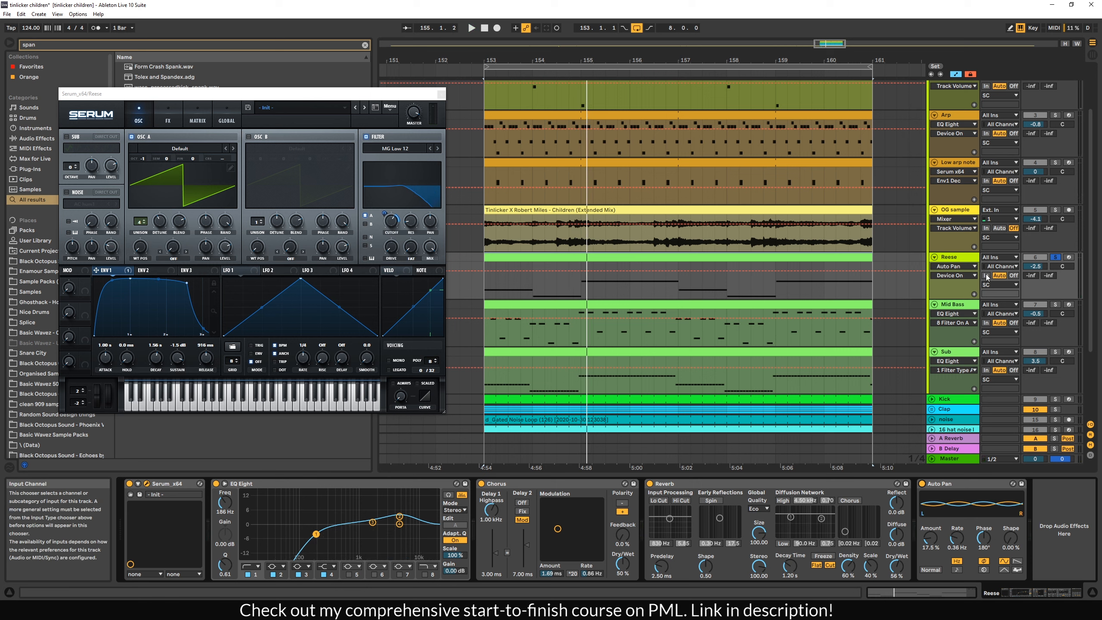
Step: Show the Mid Bass track's device chain, solo the track and play its part
left_click(955, 261)
left_click(527, 303)
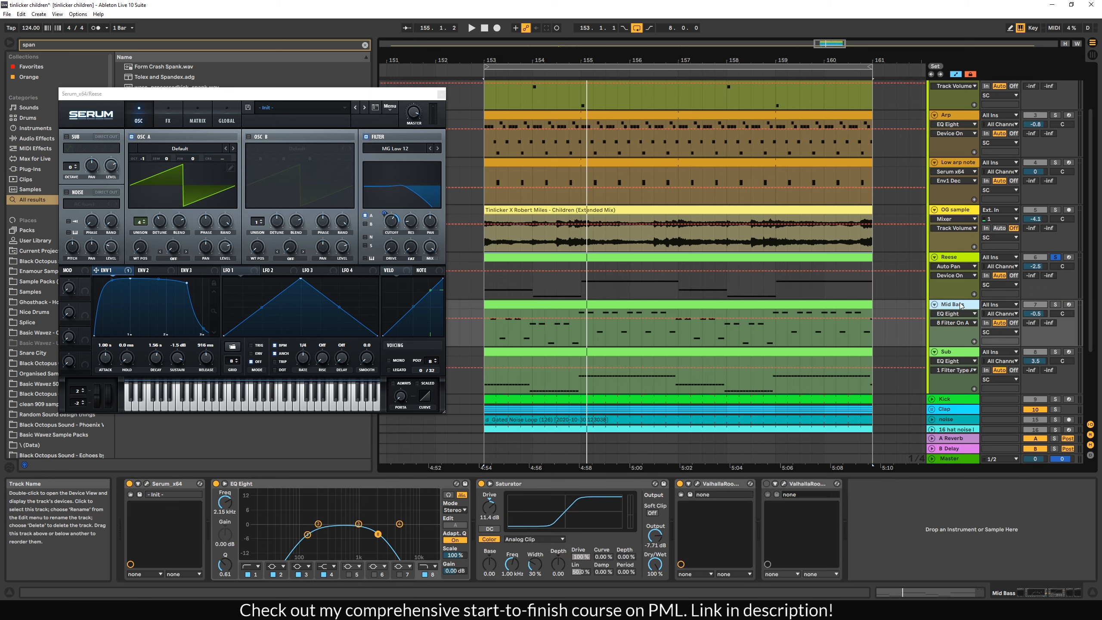
key("space")
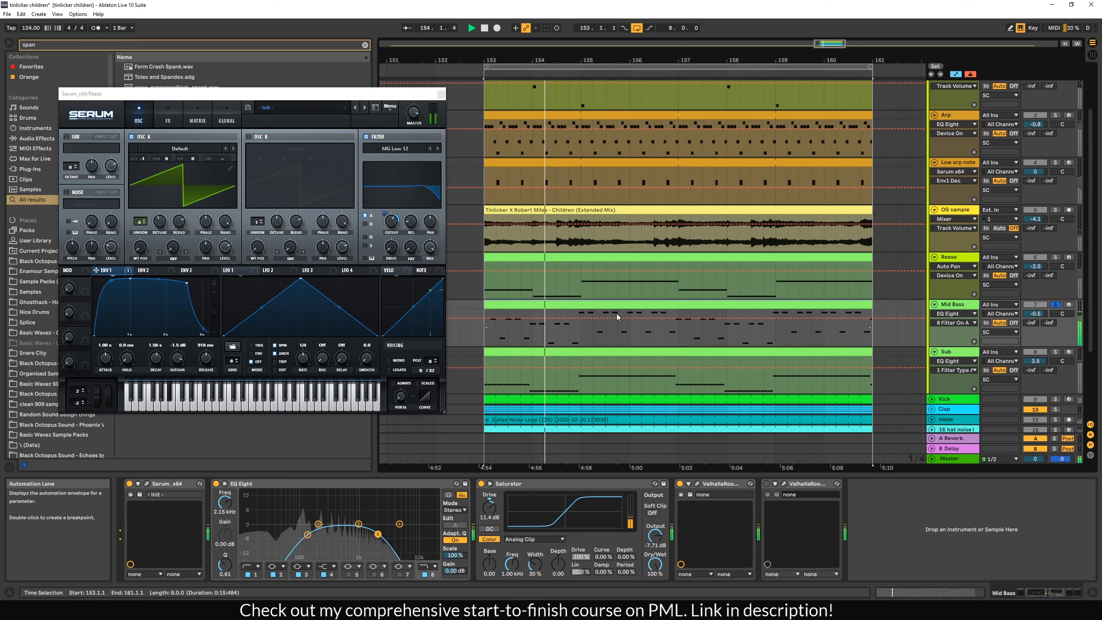
key("space")
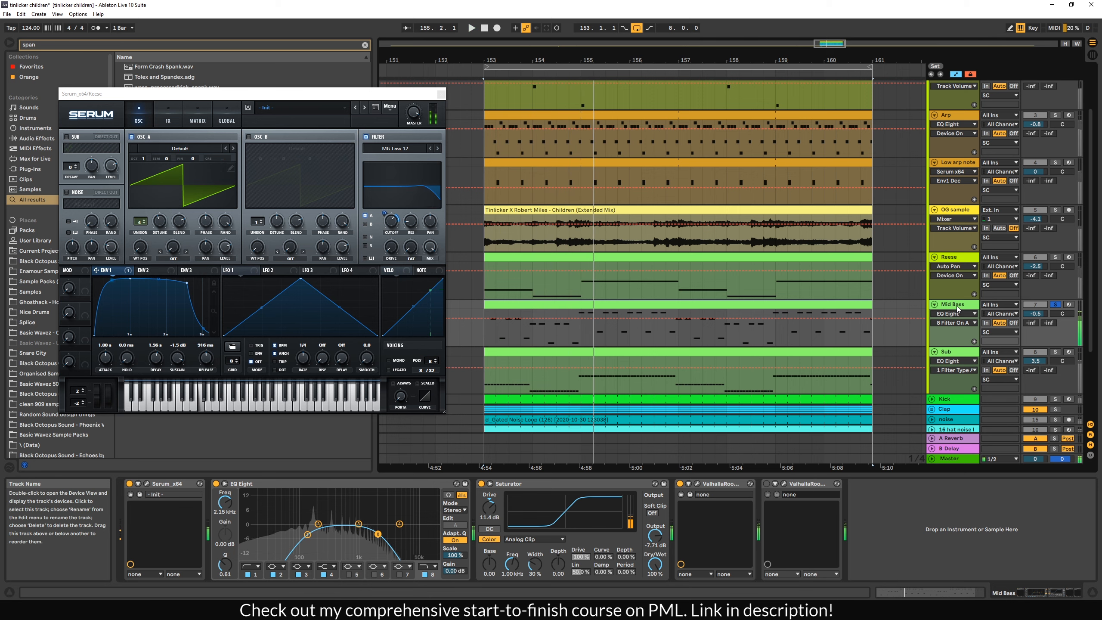
Step: View the Mid Bass clip's notes, check the track's device chain and return to the note view
double_click(606, 304)
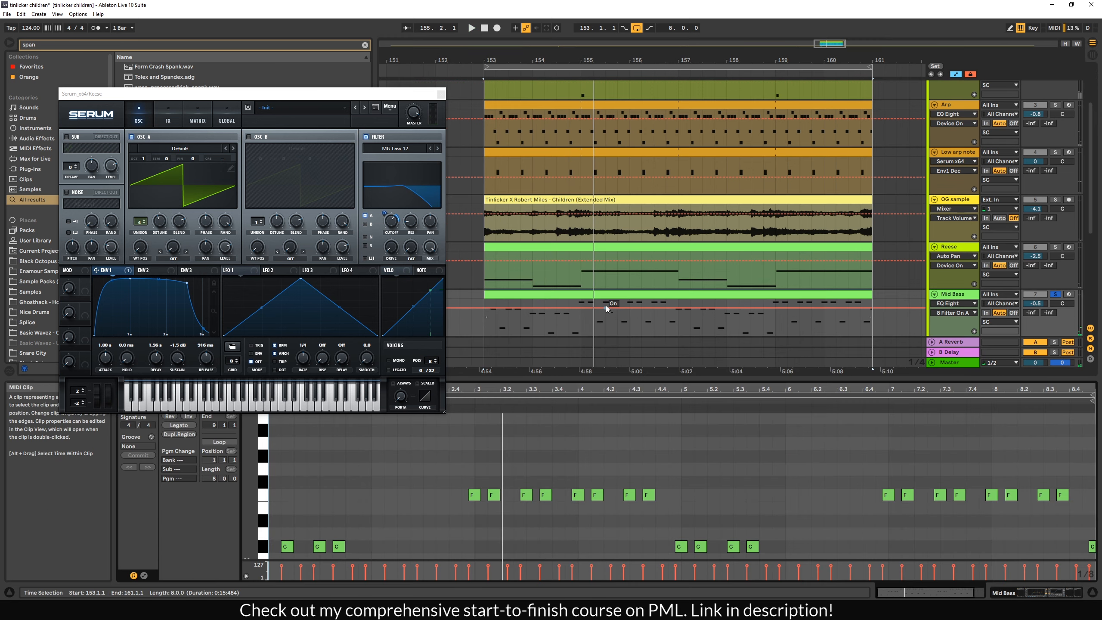
left_click(402, 467)
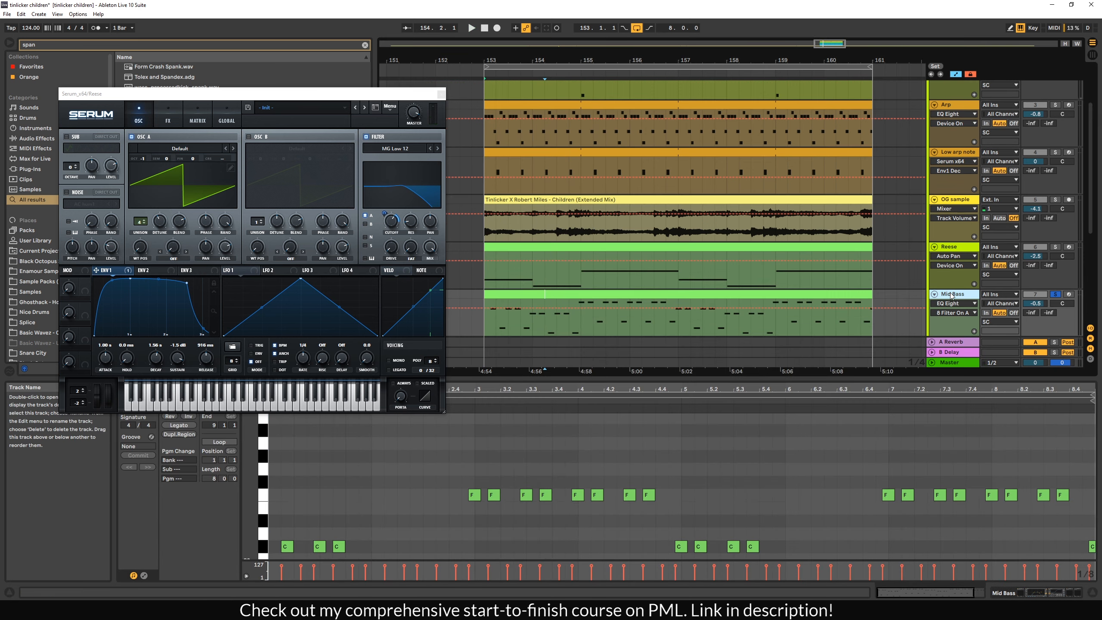
key("shift+Tab")
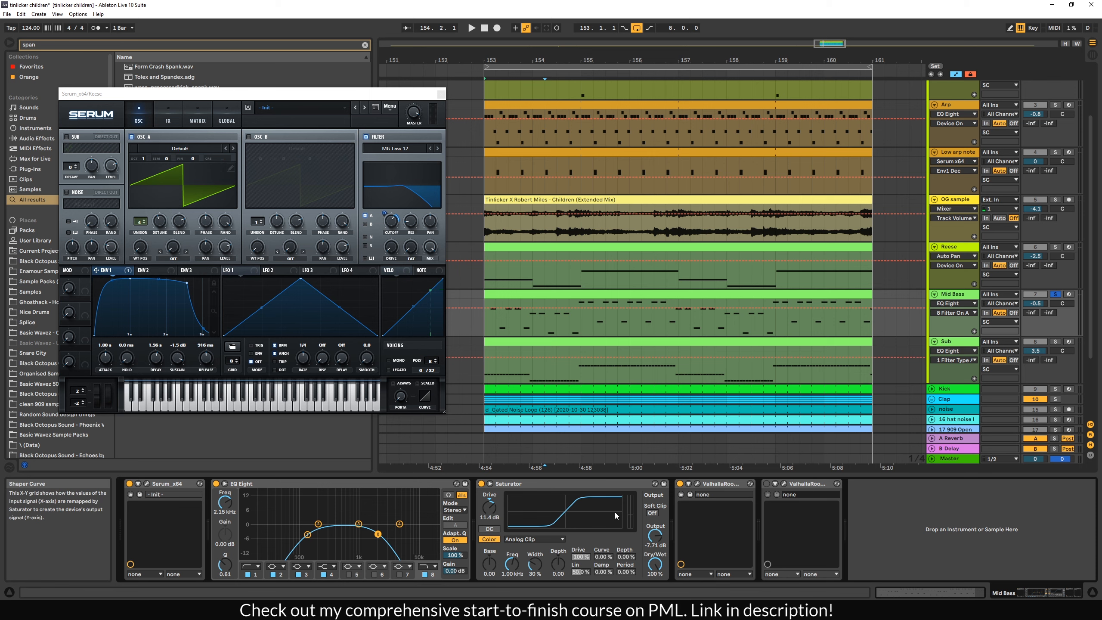
double_click(558, 299)
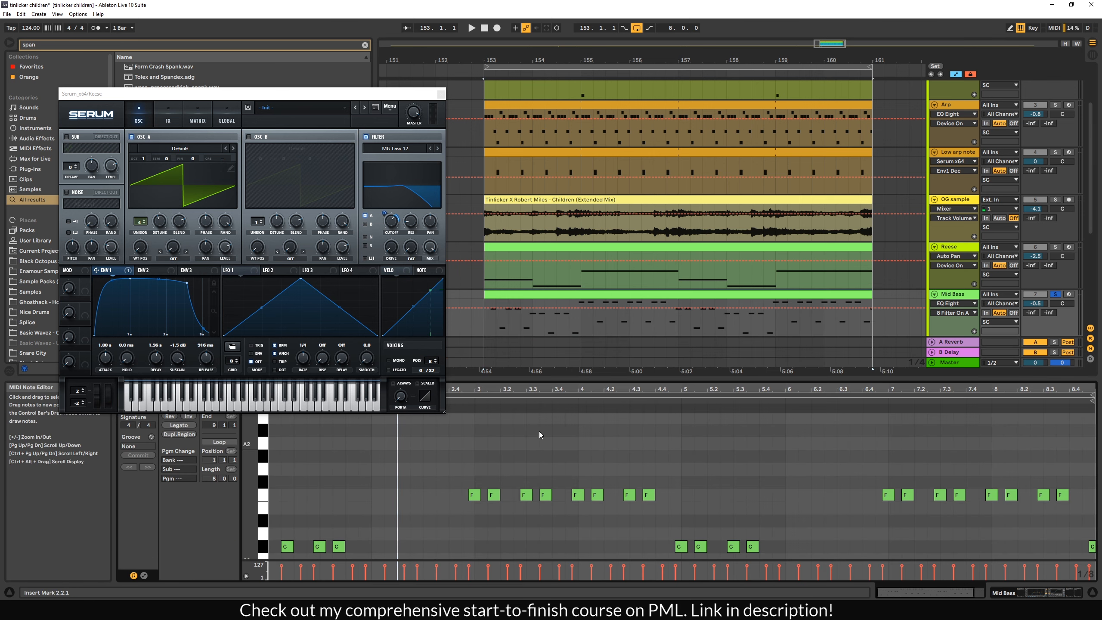
left_click(634, 255)
left_click(592, 295)
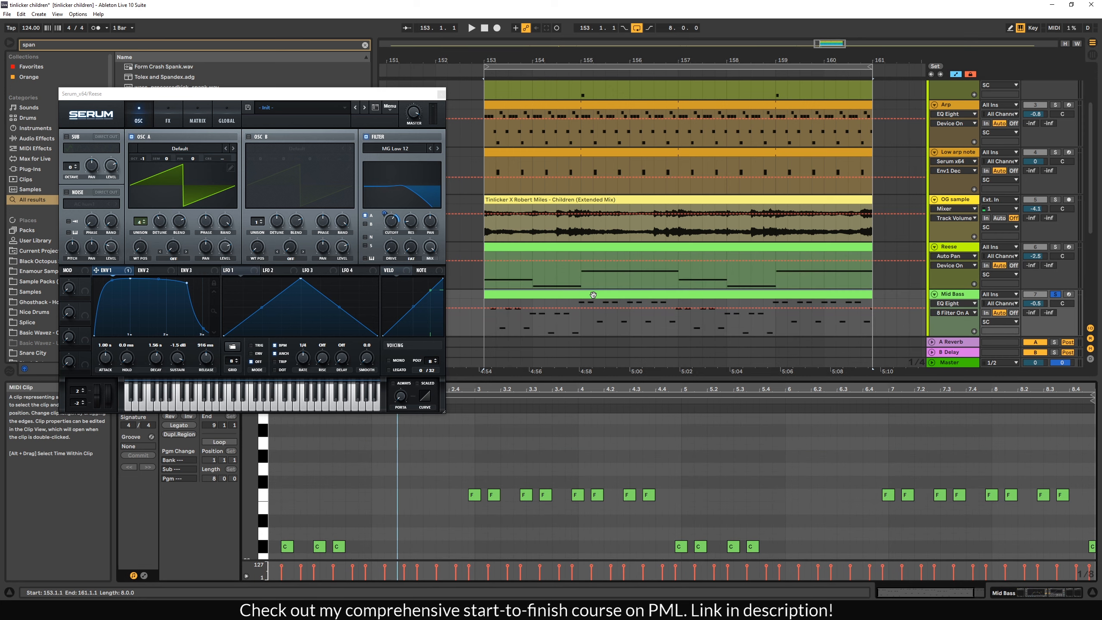
Step: Enlarge the MIDI editor, close the Reese's Serum window and examine the octave jumps between the Mid Bass clip's first notes
left_click_drag(531, 383, 531, 265)
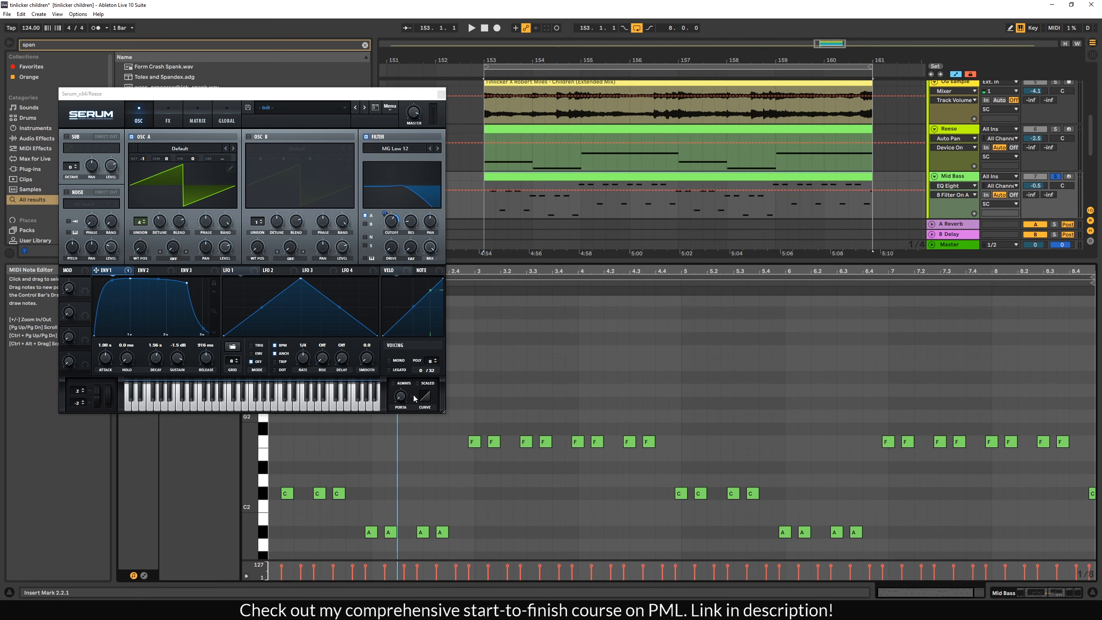
left_click(441, 94)
scroll(487, 400, "down", 4)
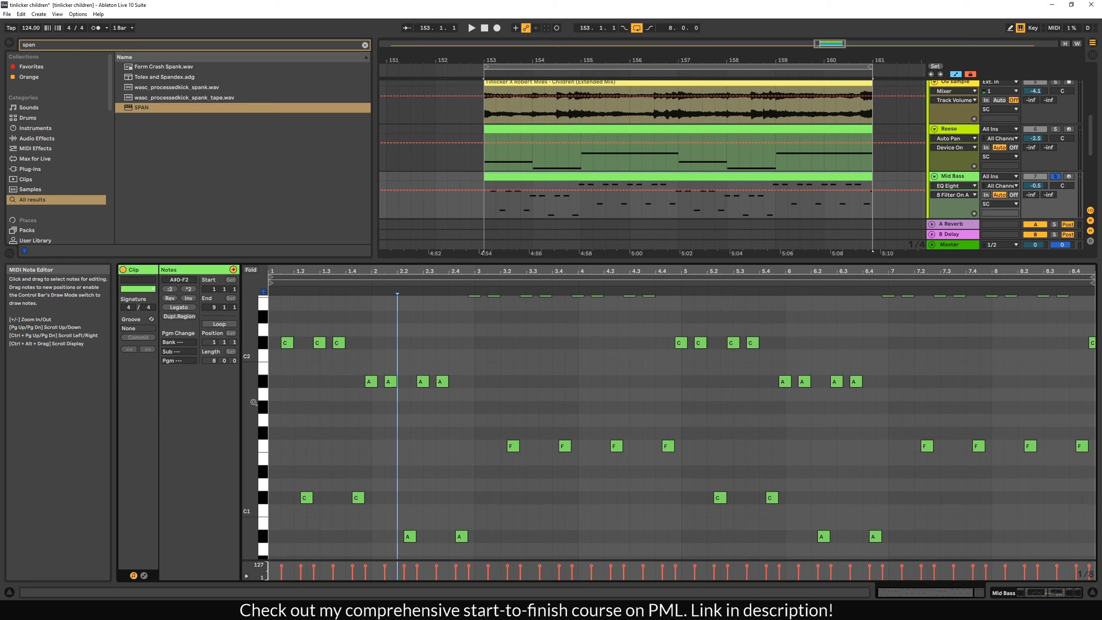
left_click_drag(254, 402, 287, 381)
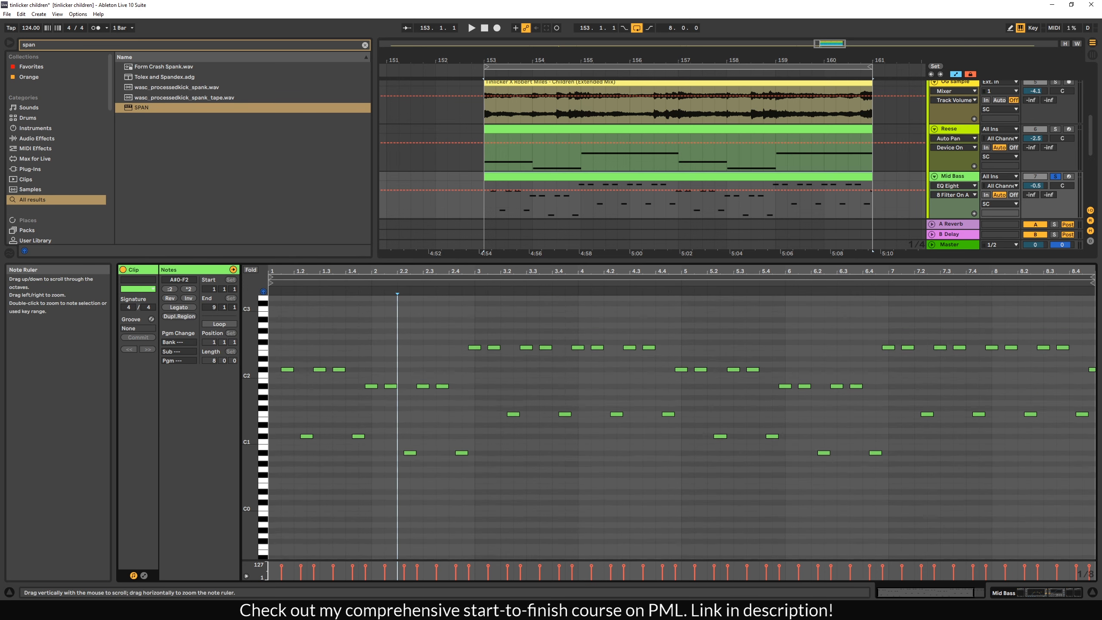
left_click(288, 369)
left_click(306, 436)
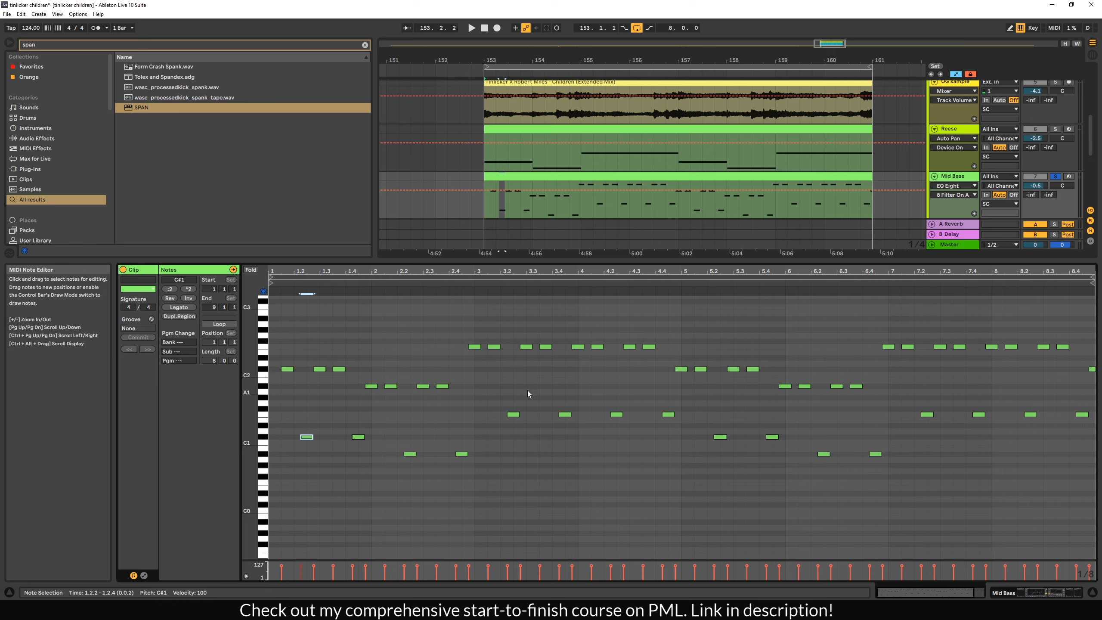
Step: Play the Mid Bass pattern and audition it together with the Kick
key("space")
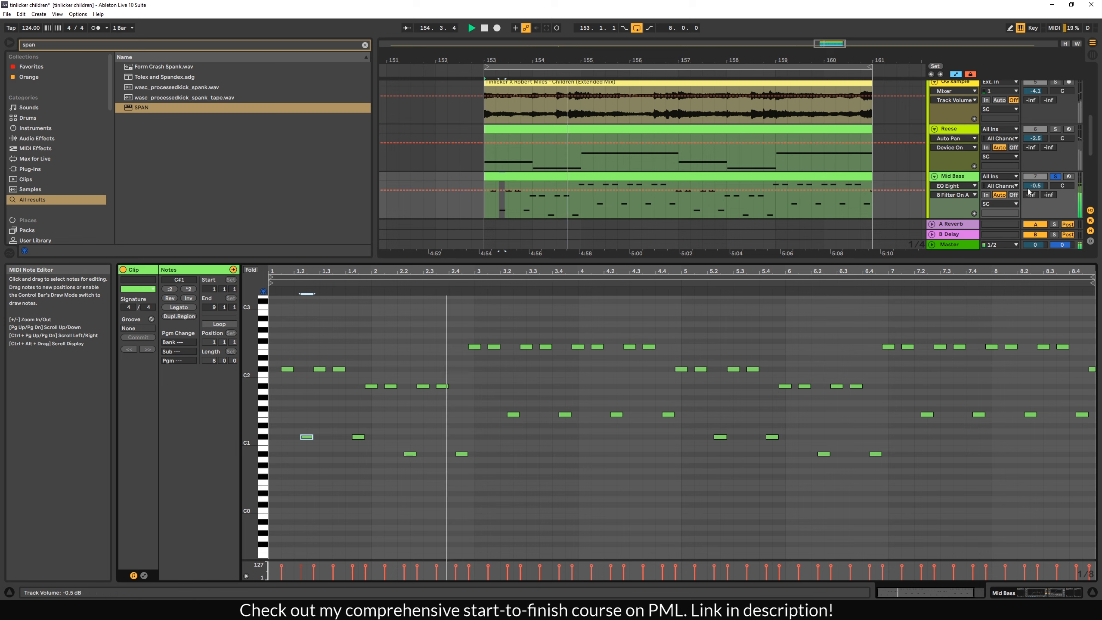
scroll(1041, 191, "down", 4)
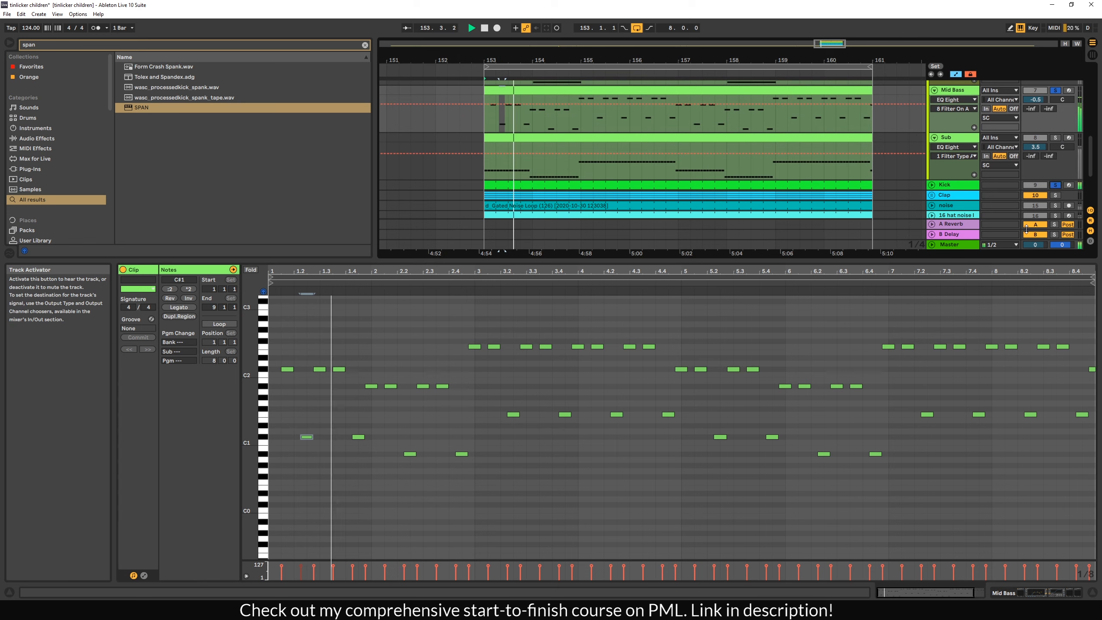
scroll(1036, 217, "up", 2)
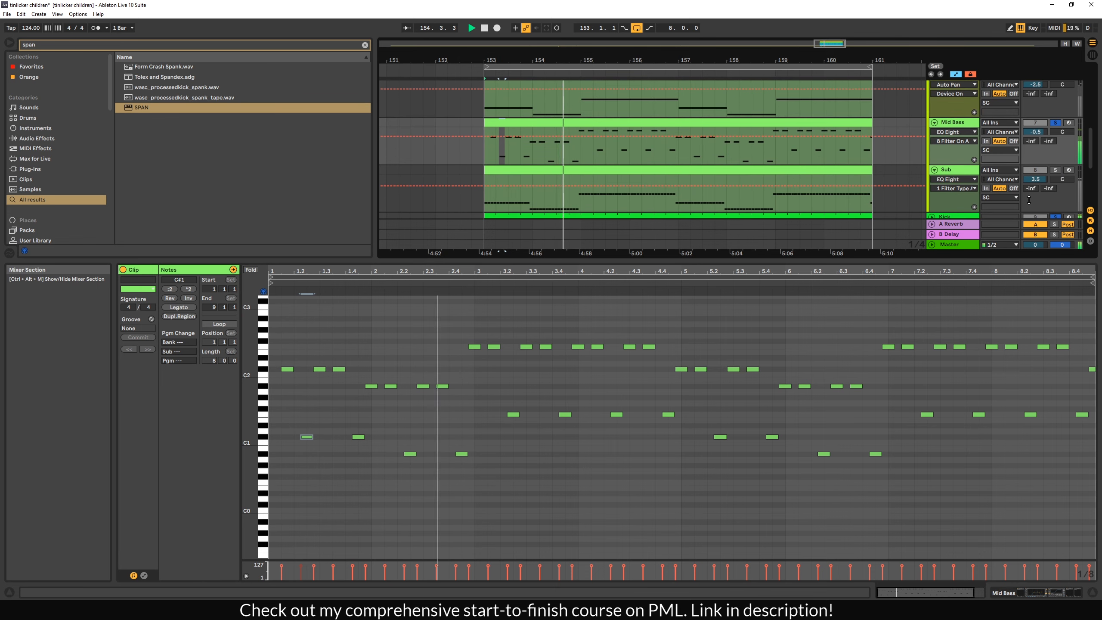
key("space")
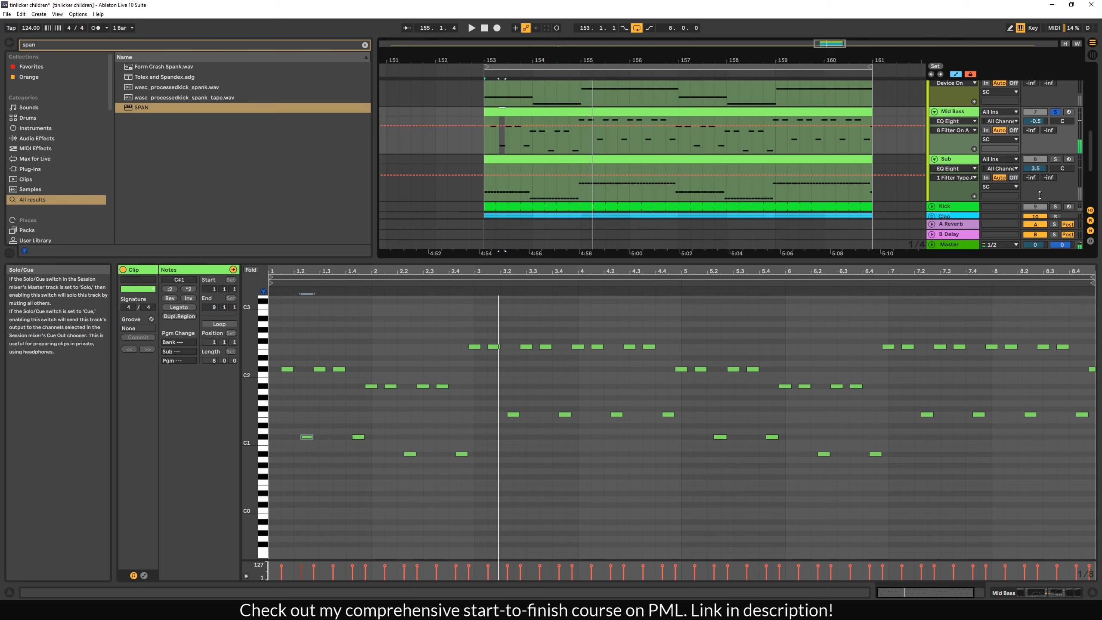
Step: Bypass the active ValhallaRoom, Saturator and EQ Eight in the Mid Bass device chain
key("shift+Tab")
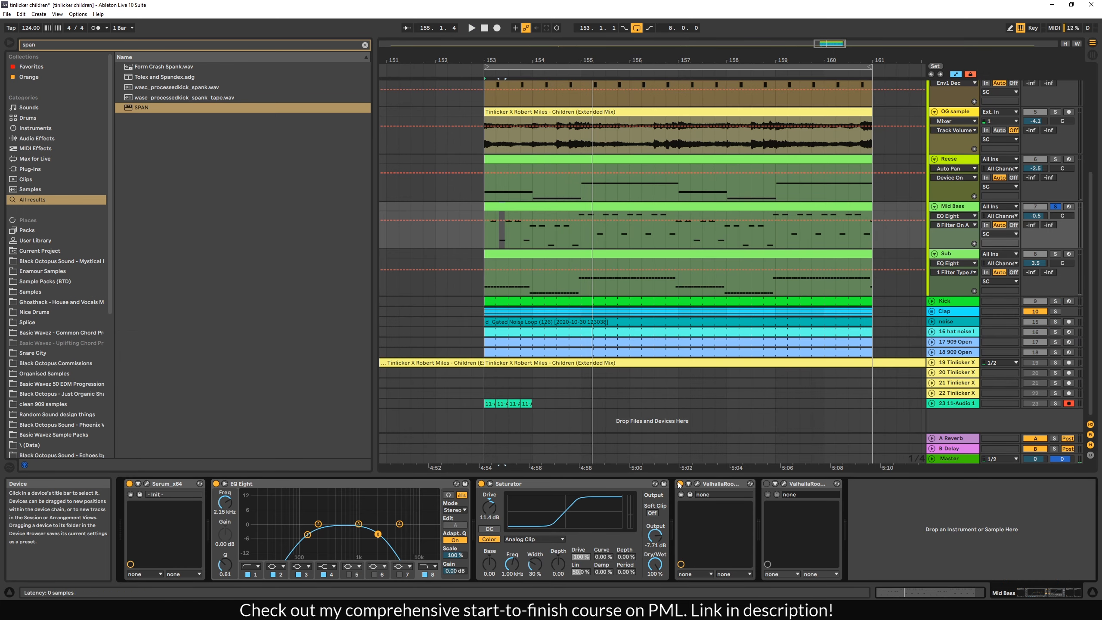
left_click(679, 483)
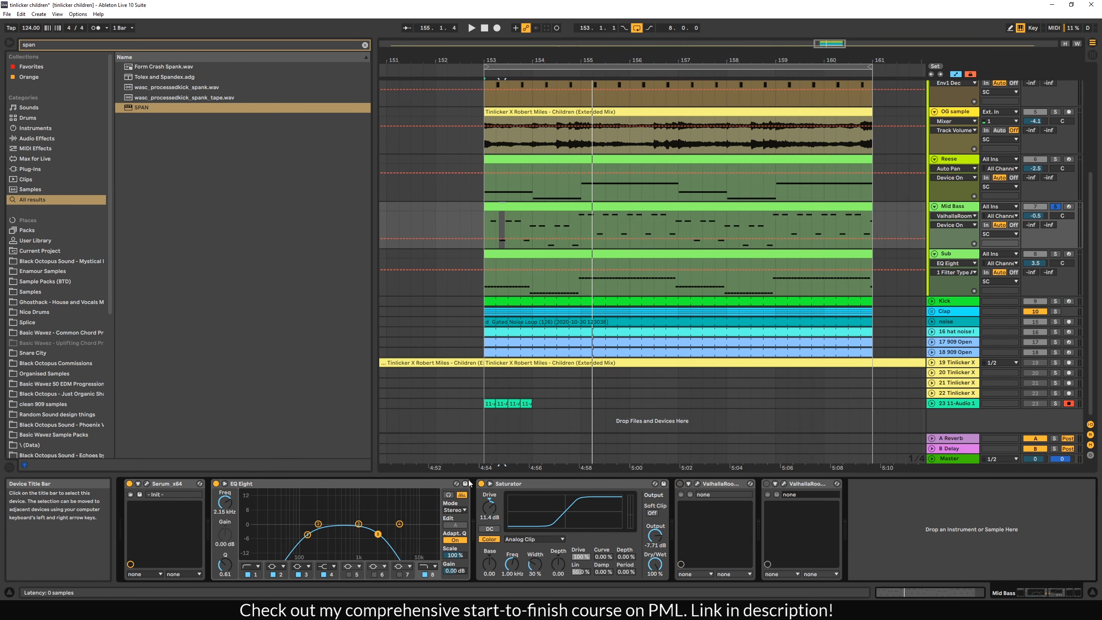
left_click(482, 483)
left_click(215, 483)
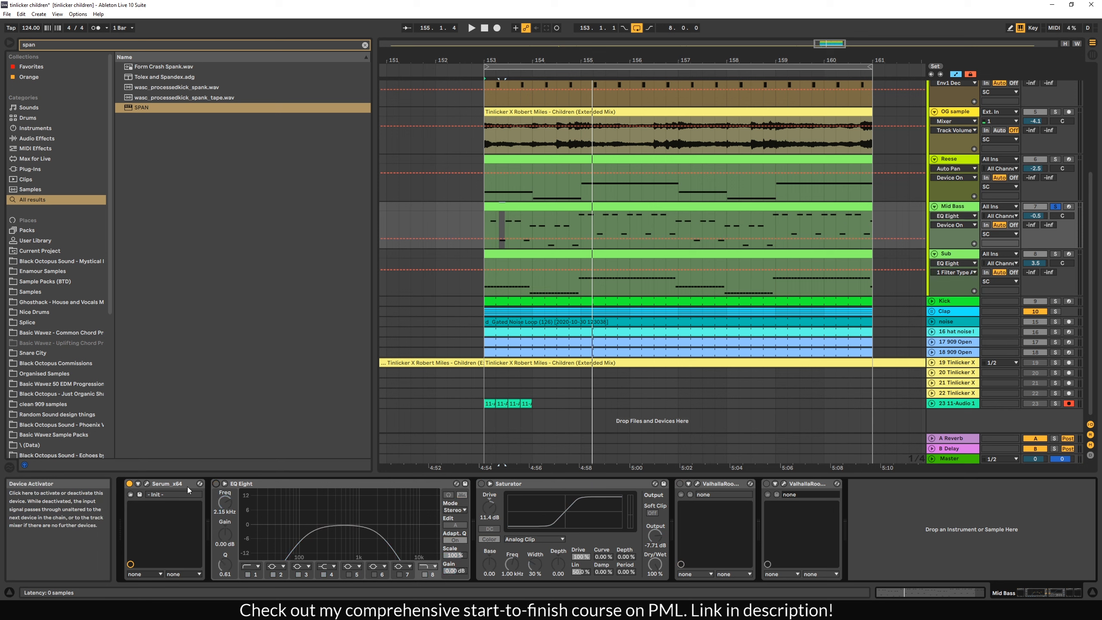
Step: Open the Mid Bass's Serum, examine its oscillator and envelope settings and audition the dry sound
left_click(146, 483)
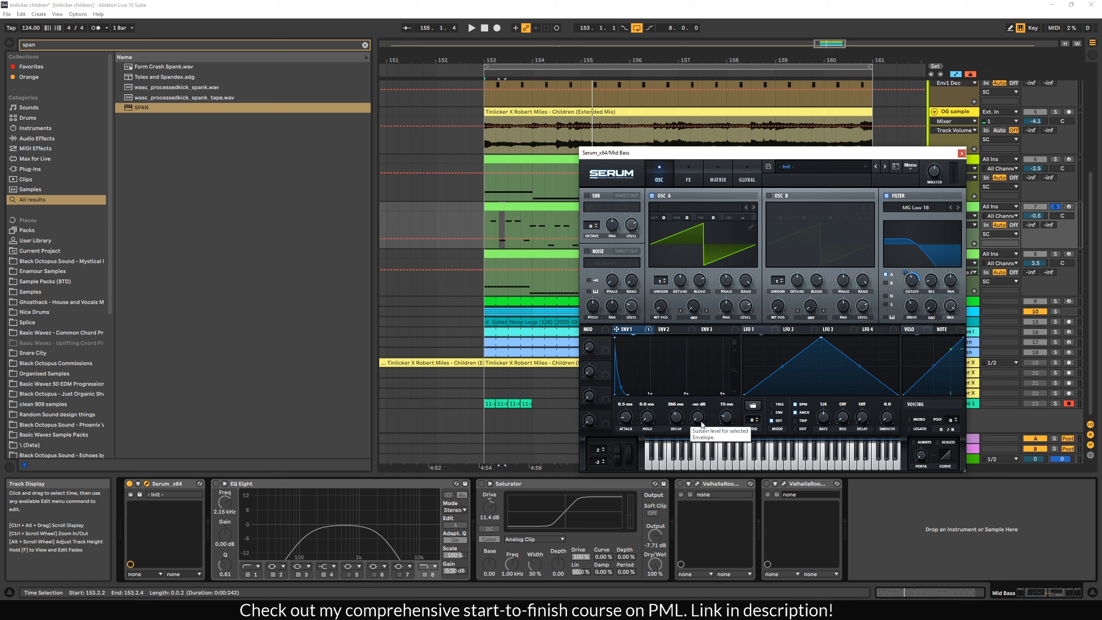
key("space")
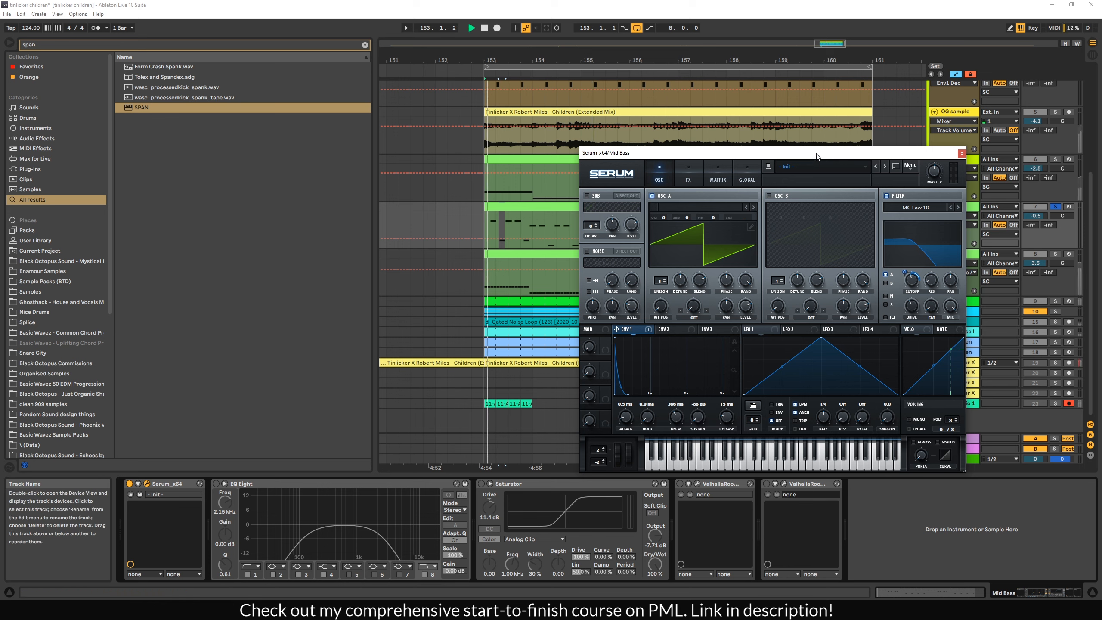
left_click_drag(737, 152, 563, 167)
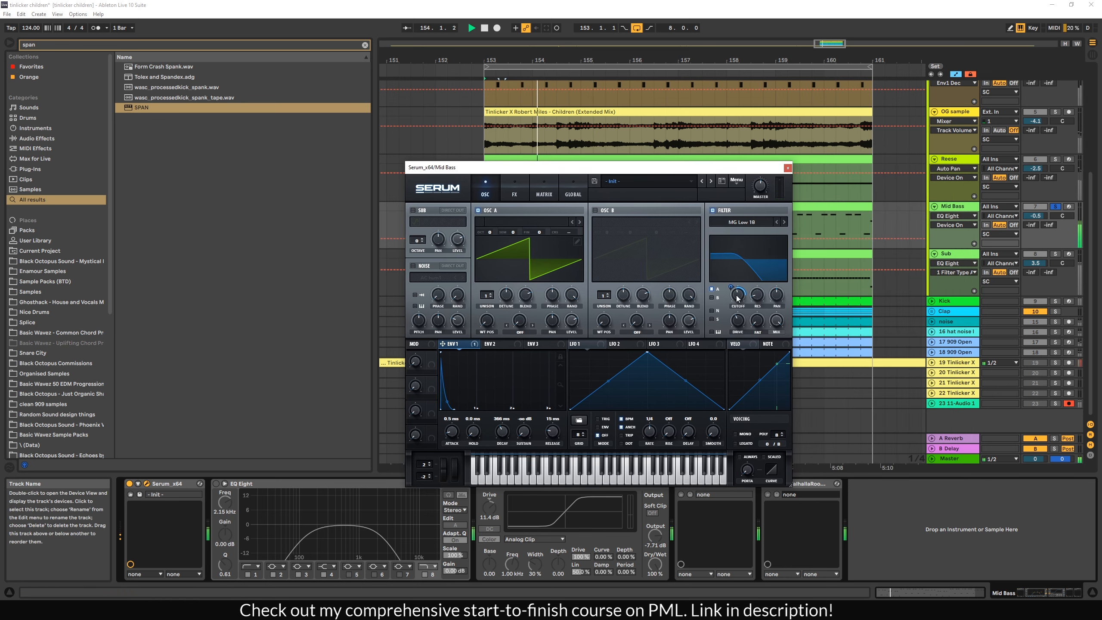
key("space")
Step: Switch Serum's MG Low 18 filter off and back on, and play the Mid Bass through it
left_click(728, 215)
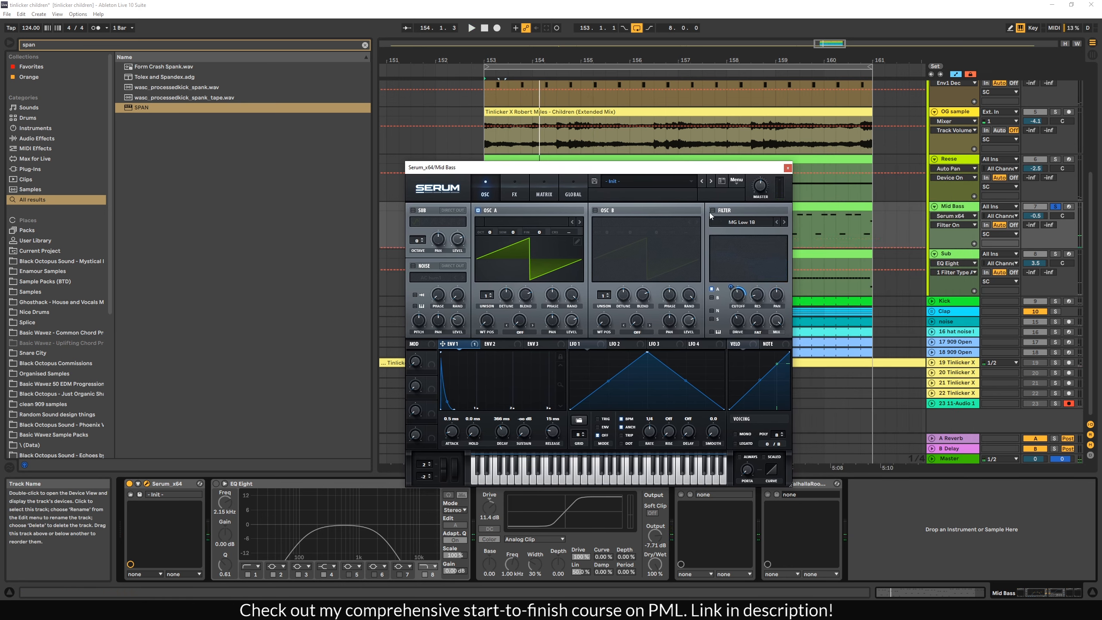
left_click(712, 211)
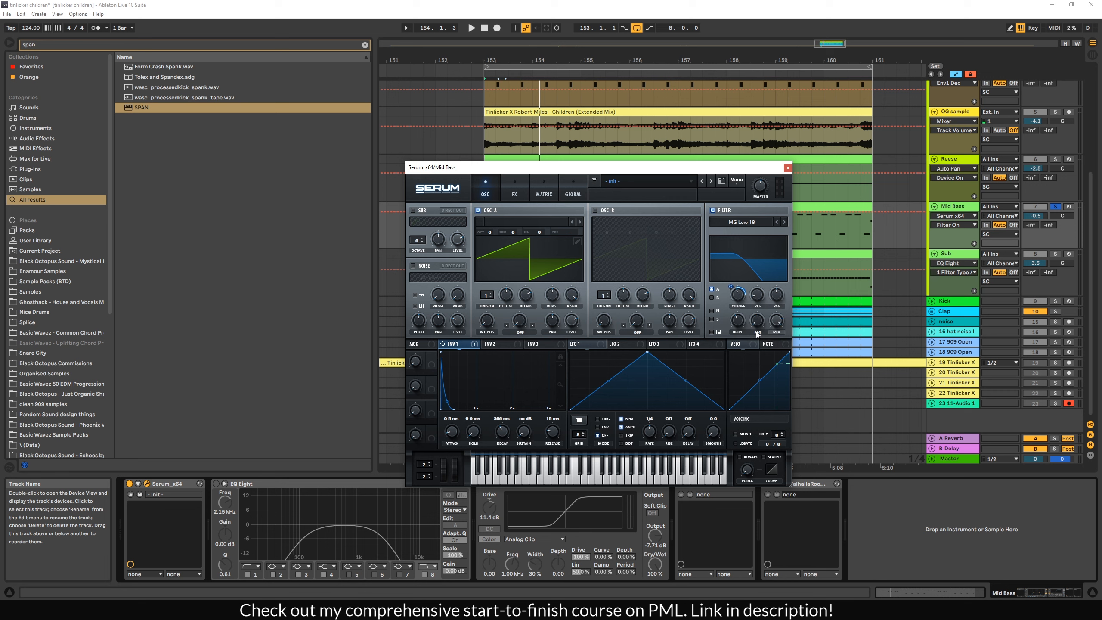
key("space")
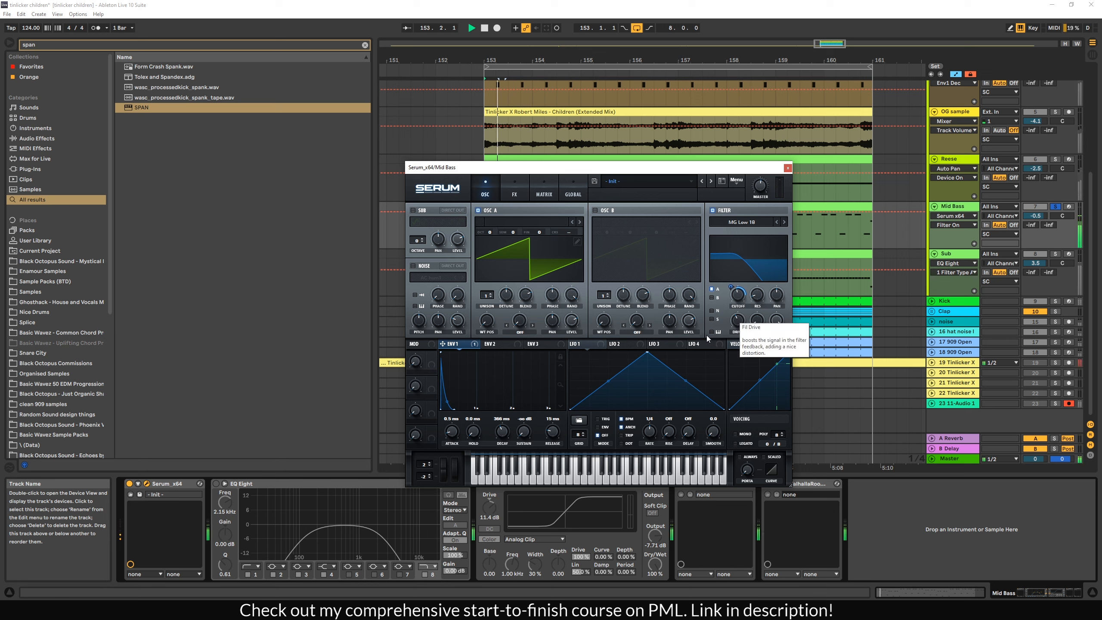
Step: Re-enable the Mid Bass's EQ Eight, move the Serum window clear of the device chain and audition the filtered part
left_click(216, 483)
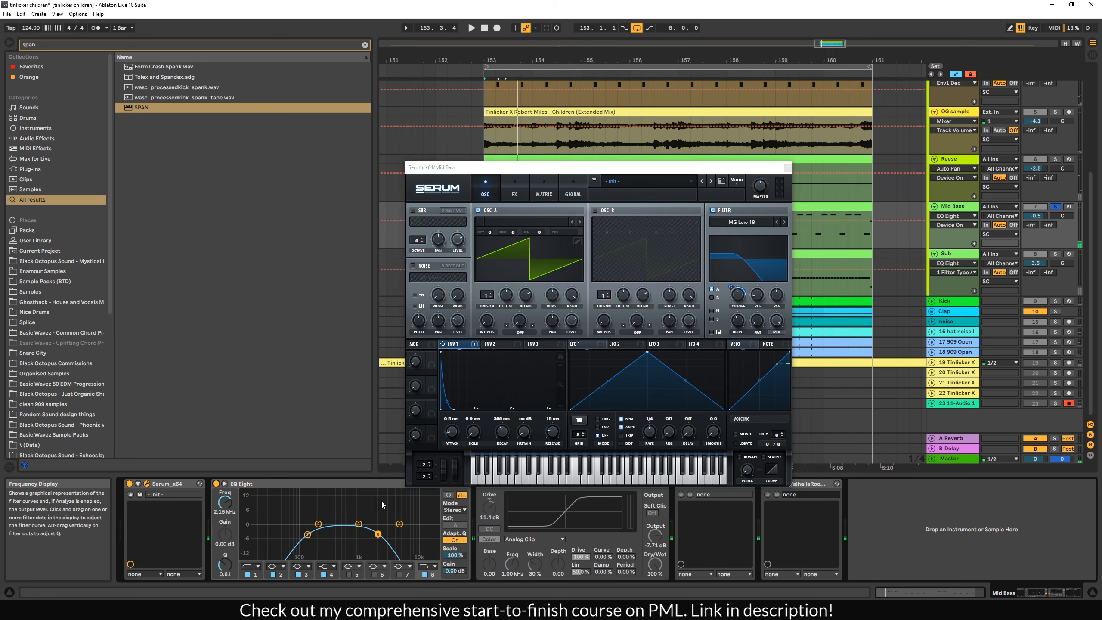
key("space")
left_click_drag(609, 171, 562, 114)
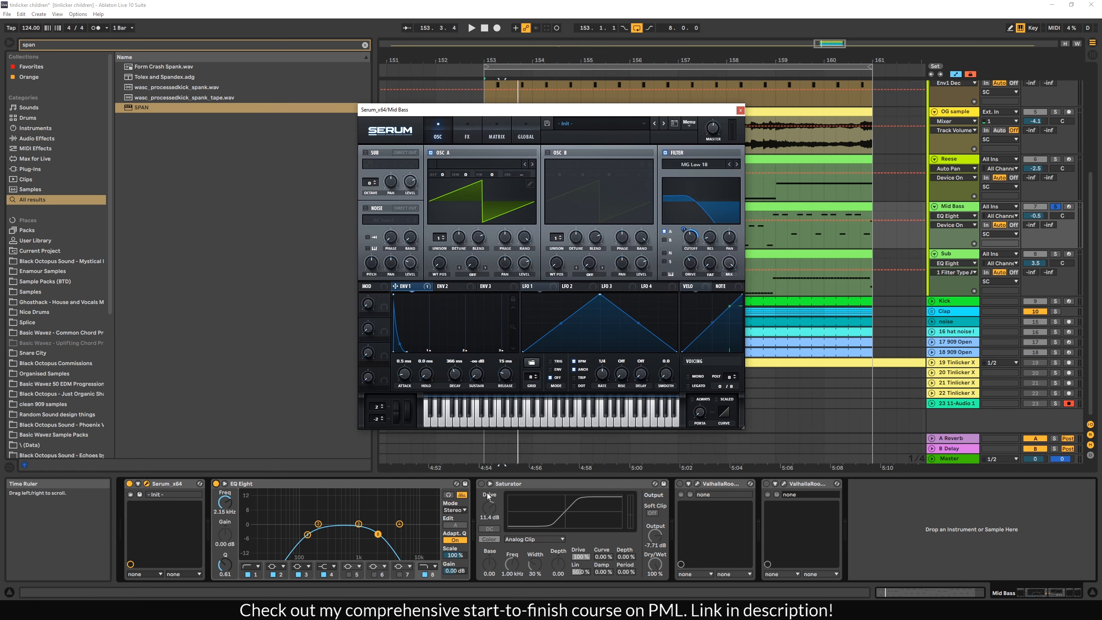
key("space")
key("space")
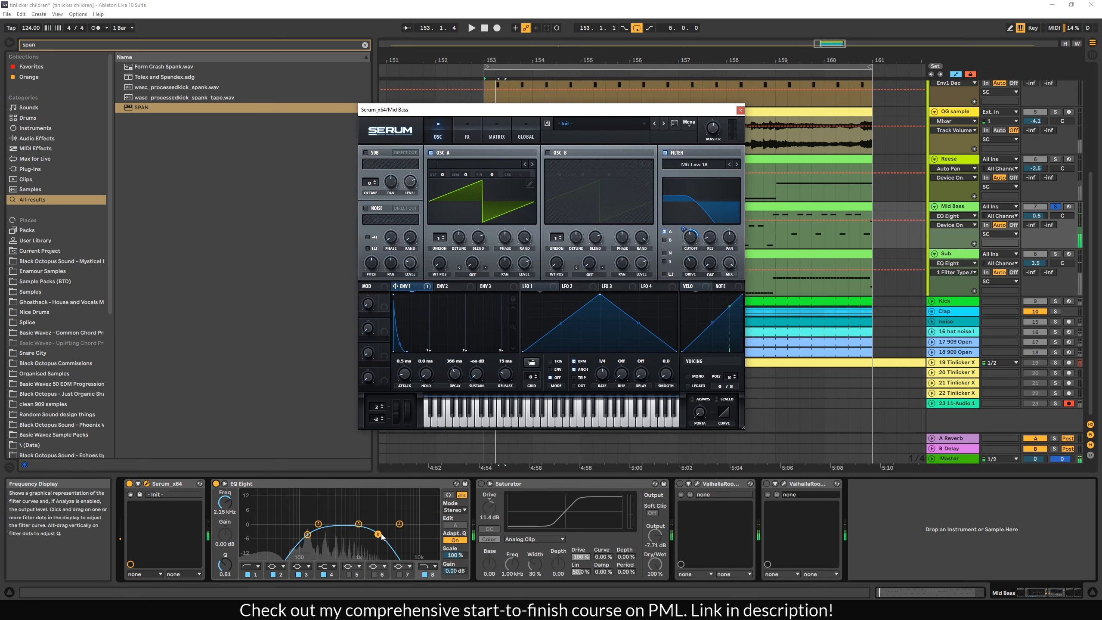
key("space")
Step: Re-enable the Saturator on the Mid Bass track and play the part through it
left_click(481, 485)
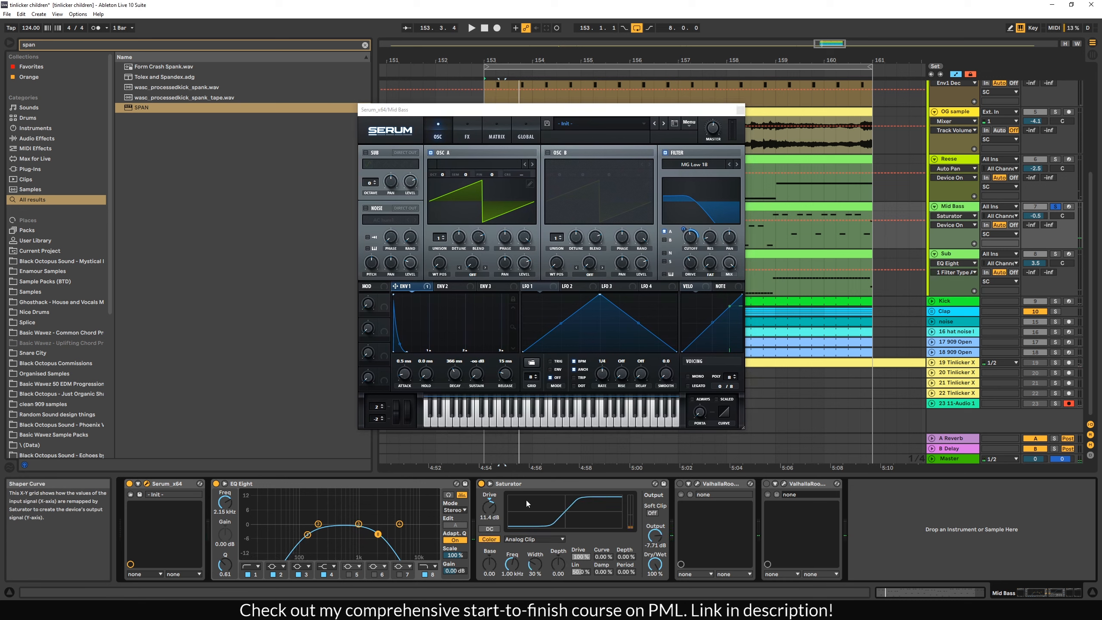
key("space")
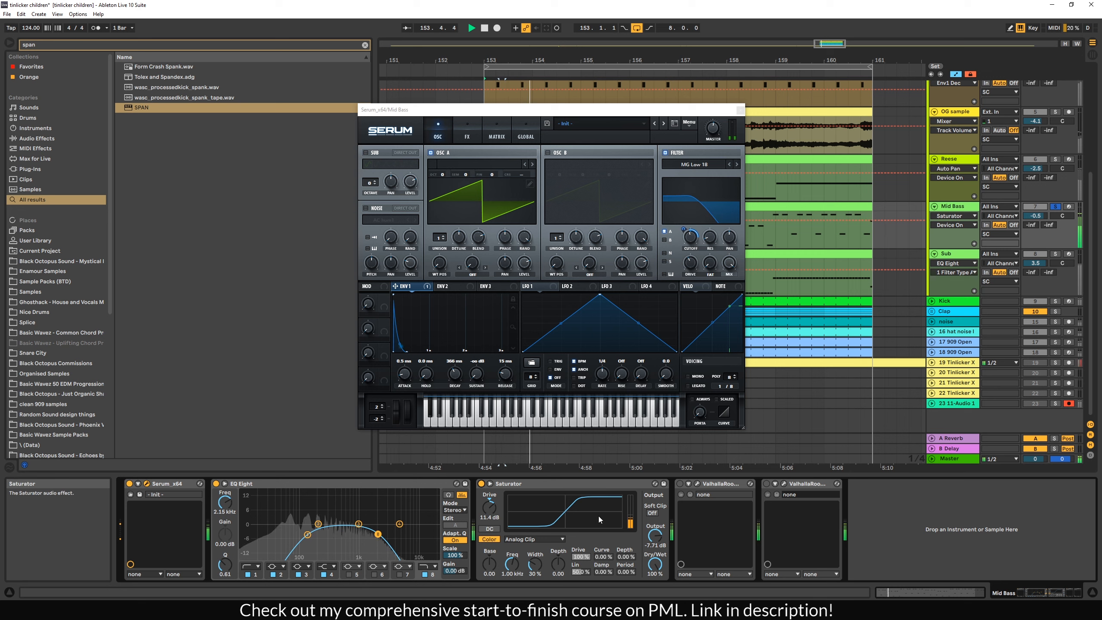
key("space")
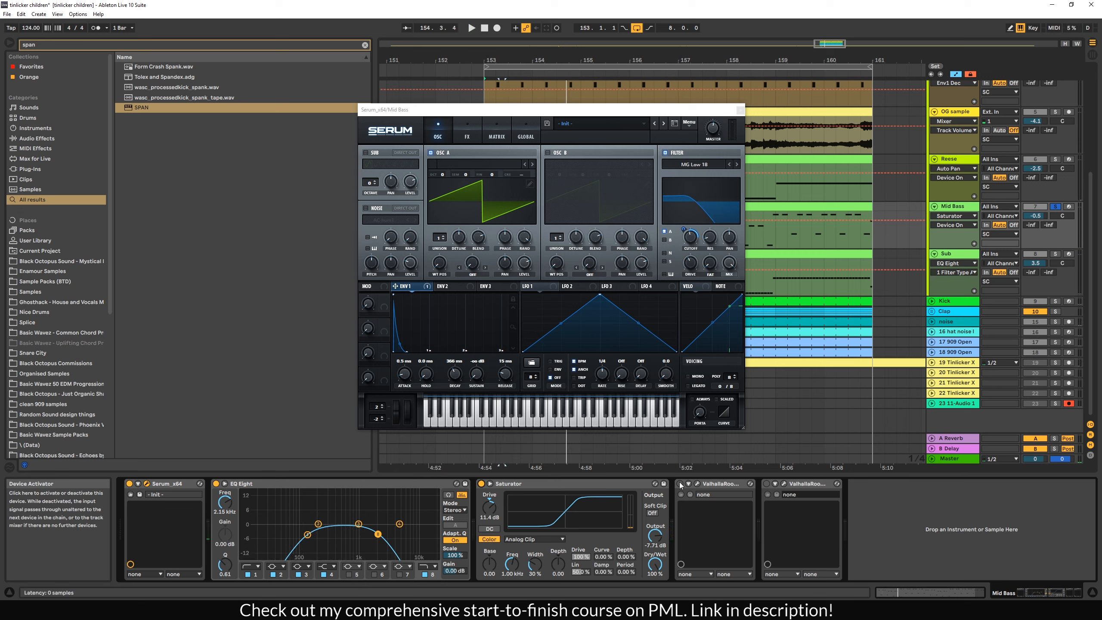
Step: Re-enable the first ValhallaRoom on the Mid Bass track and audition the part with the reverb
left_click(680, 483)
key("space")
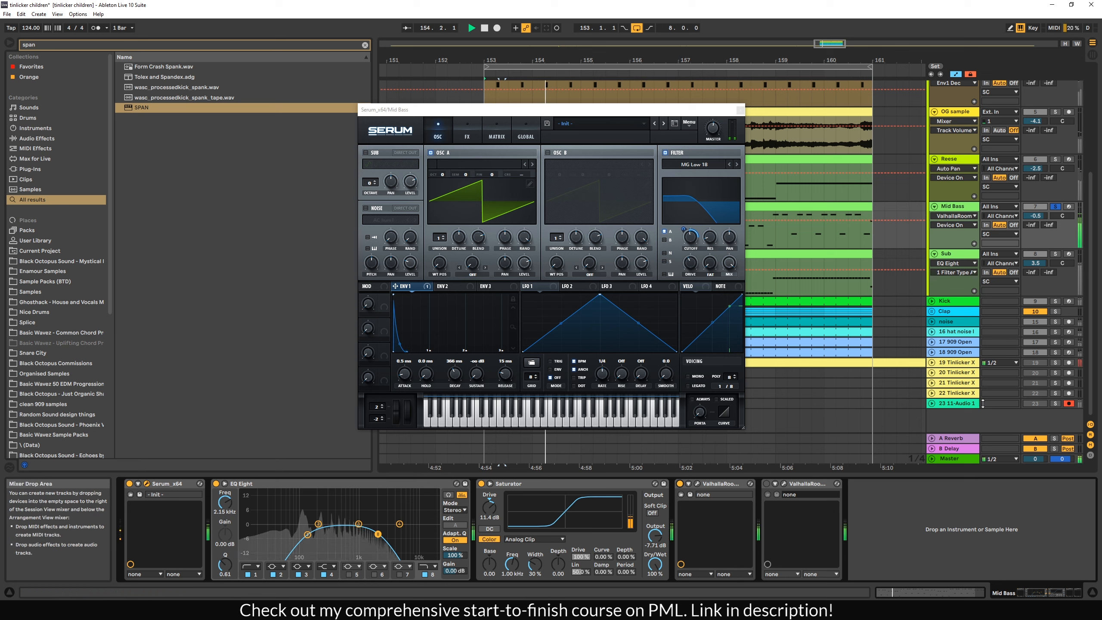
key("space")
Step: Select the Sub track, close the Mid Bass's Serum window, and solo and play the Sub
left_click(956, 255)
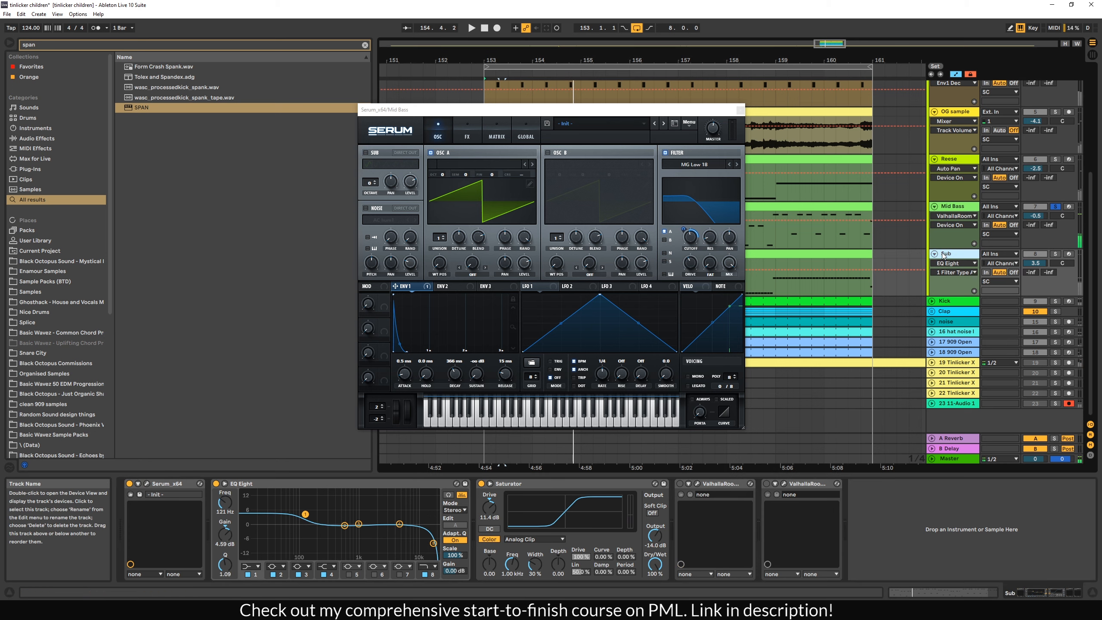
left_click(739, 111)
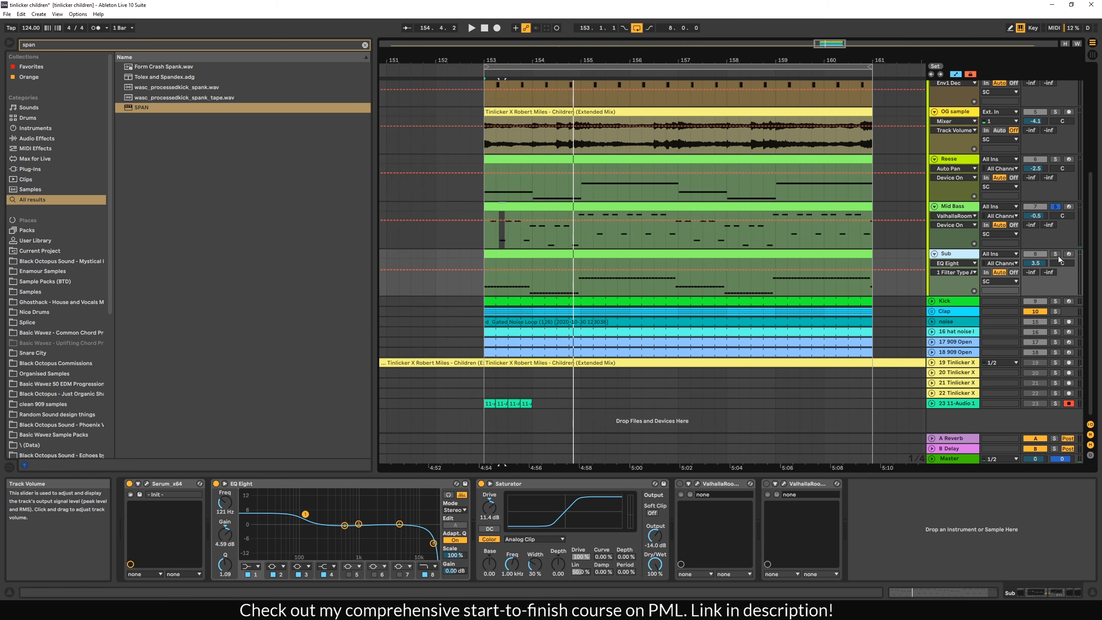
left_click(953, 209)
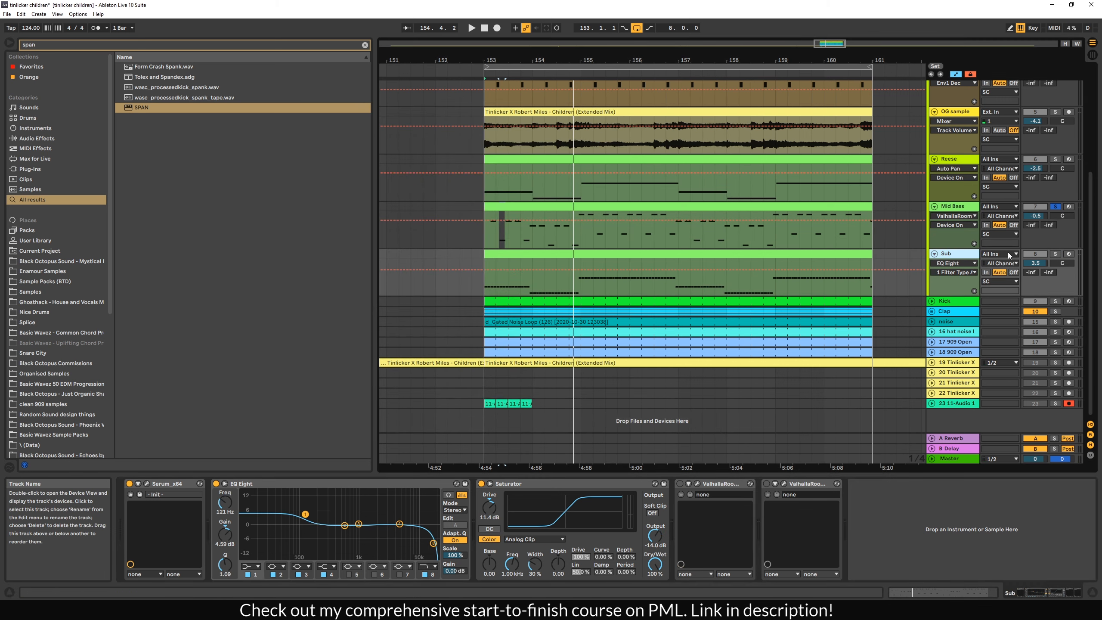
left_click(1035, 293)
left_click(1056, 256)
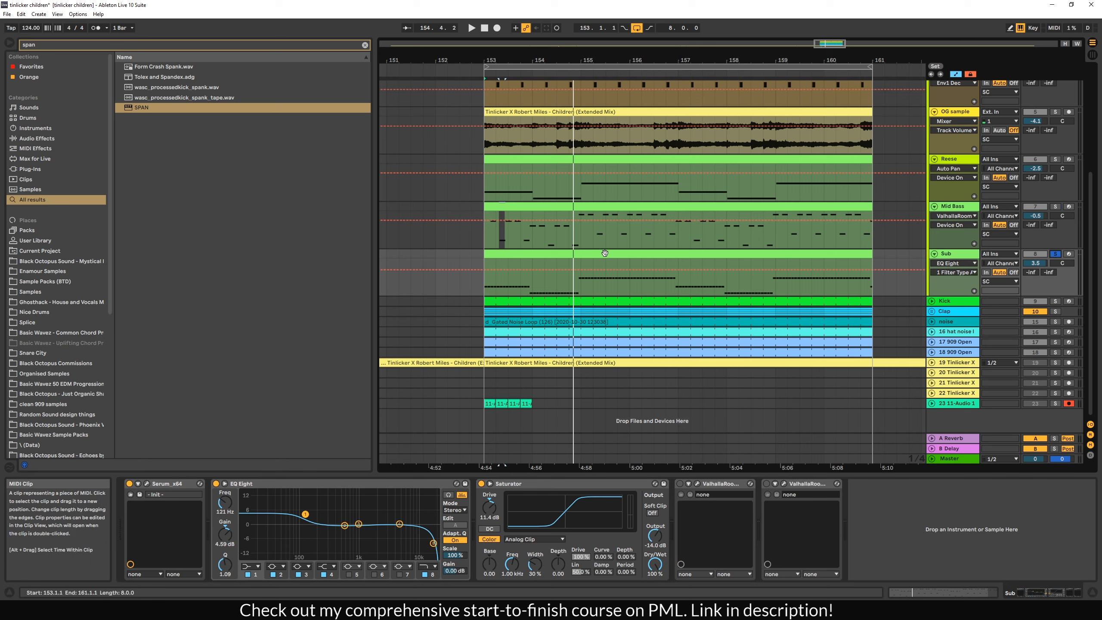
left_click(693, 312)
key("space")
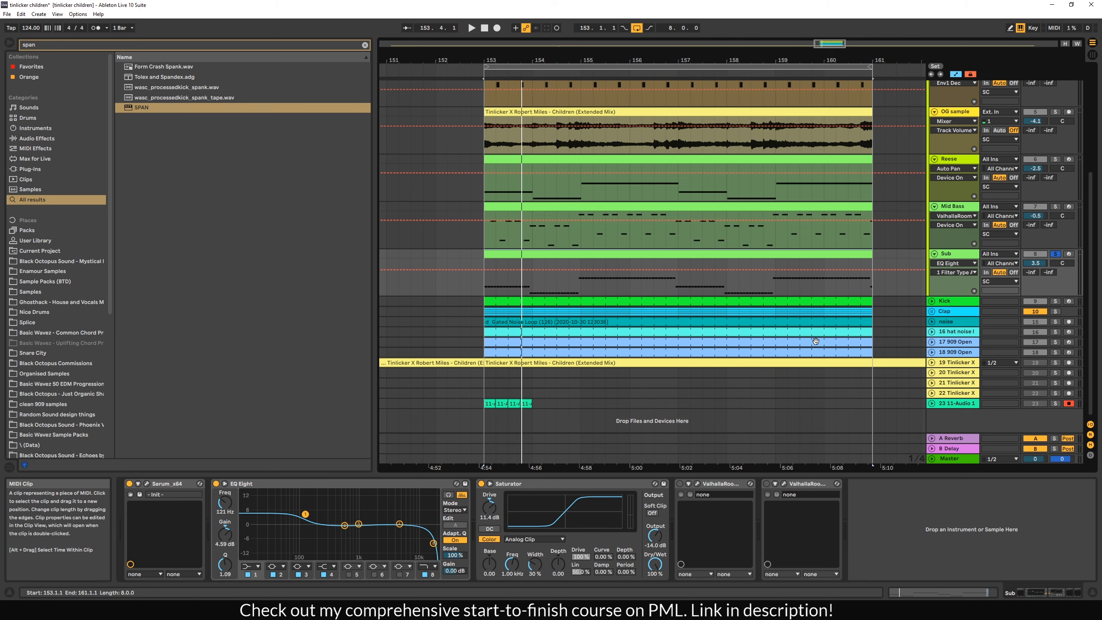
Step: Open the Sub's MIDI clip to examine its notes, and return to the track's device chain
left_click(483, 289)
double_click(561, 263)
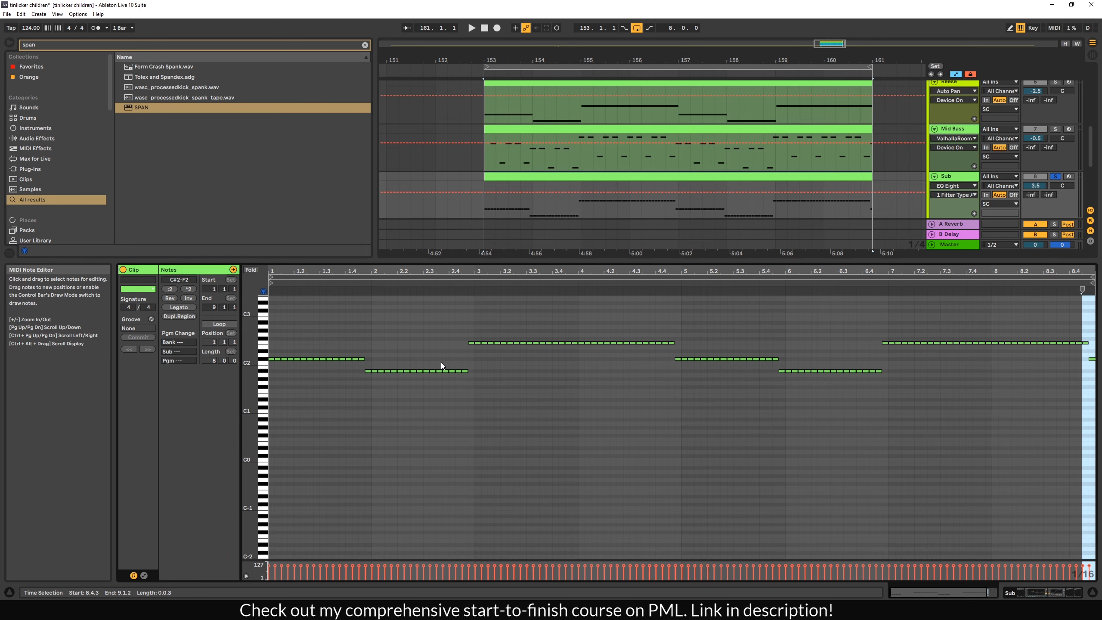
left_click(948, 178)
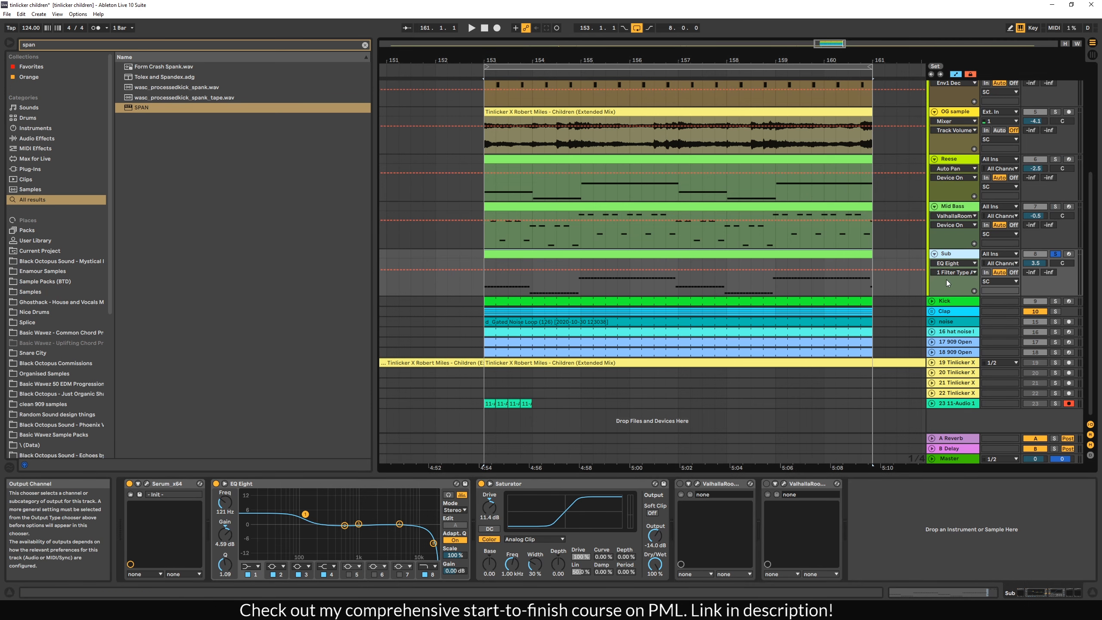
Step: Bring the Sub clip's notes up again, and play the part while watching its device chain
left_click(796, 270)
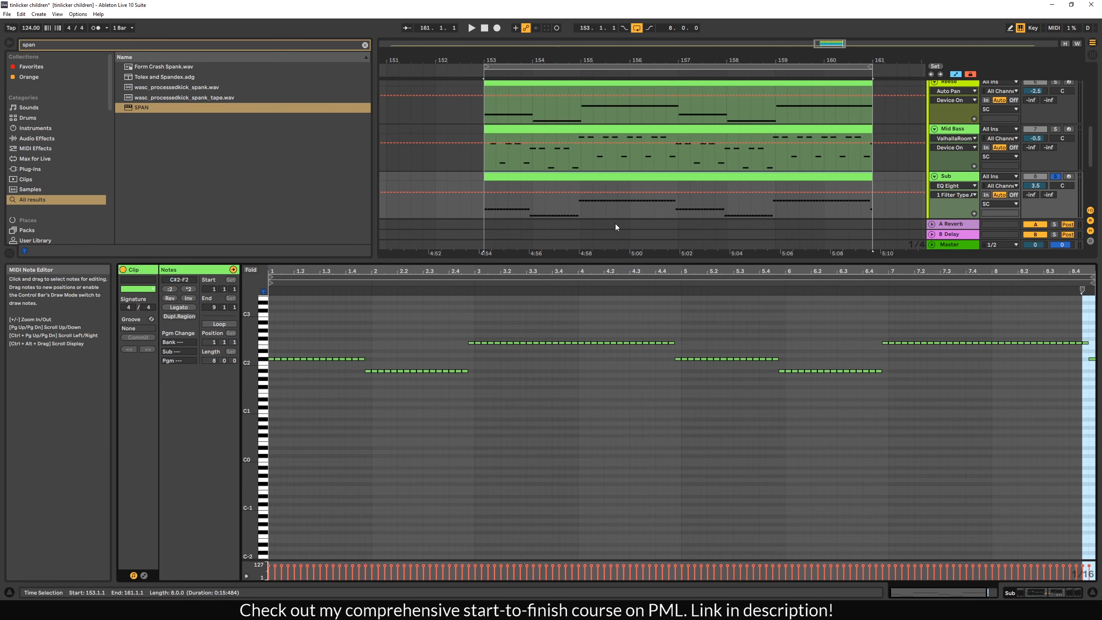
key("space")
key("shift+Tab")
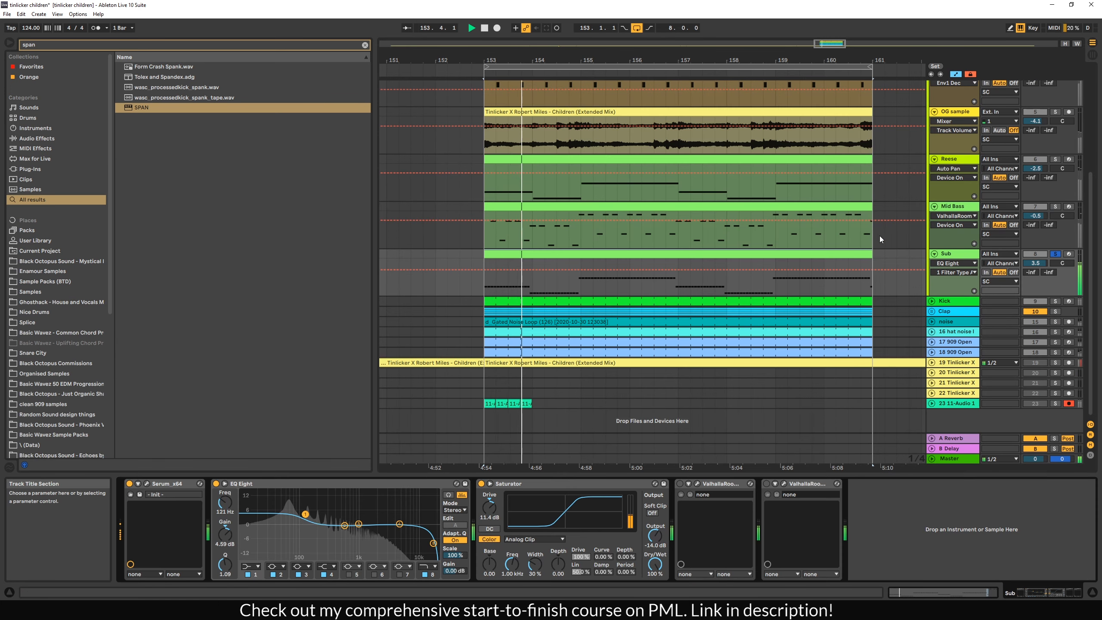
key("space")
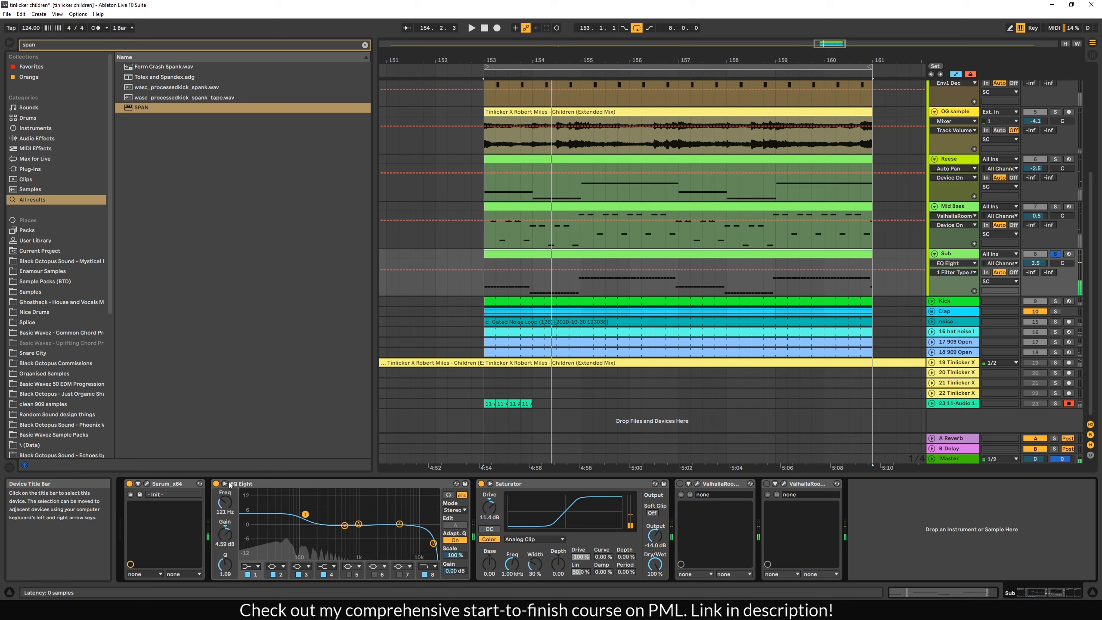
Step: Bypass the Saturator and EQ Eight on the Sub track, and compare its device chain with the Mid Bass's
left_click(481, 483)
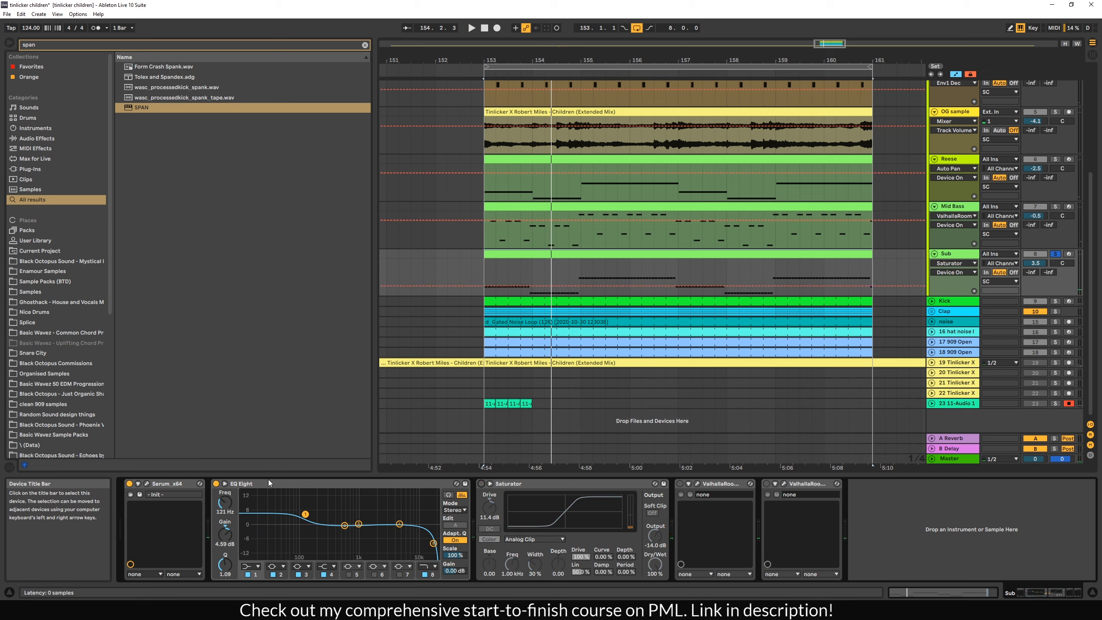
left_click(215, 483)
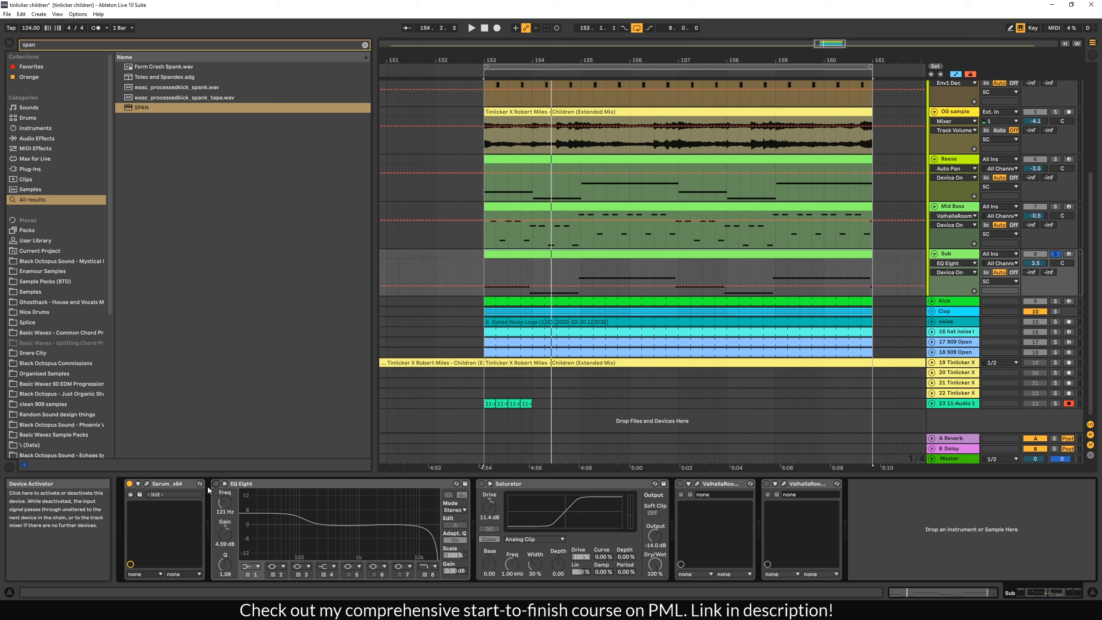
left_click(552, 484)
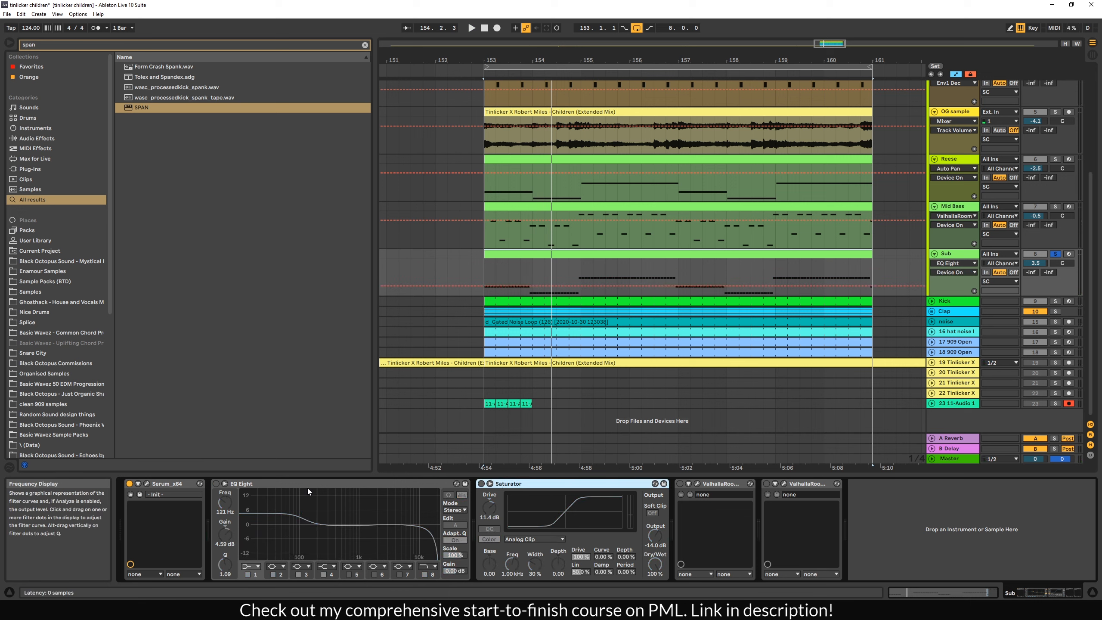
left_click(962, 208)
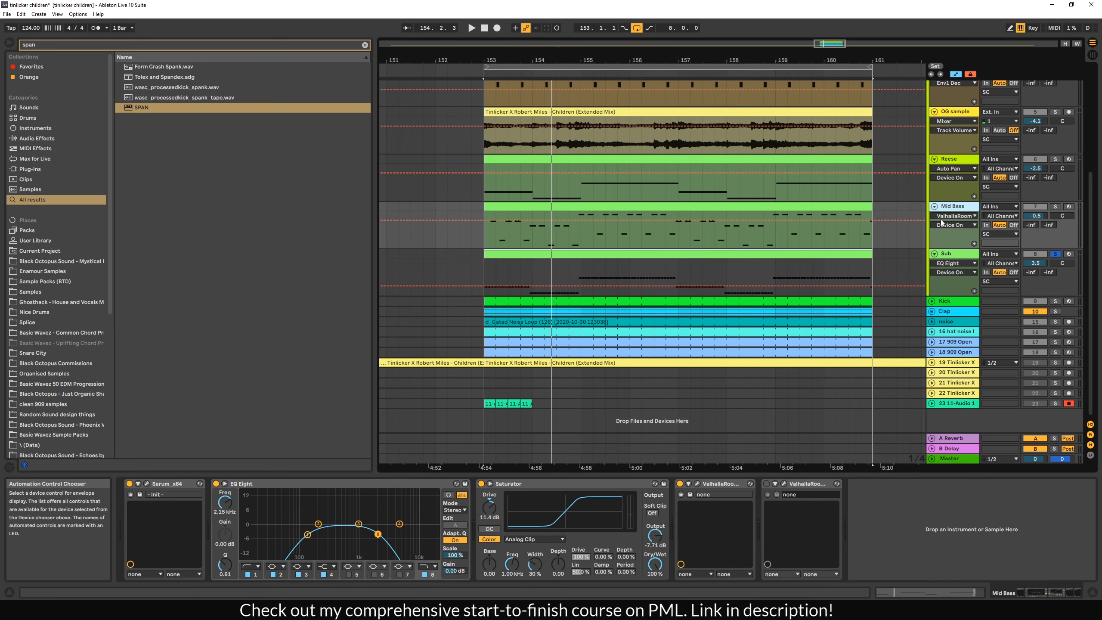
left_click(947, 253)
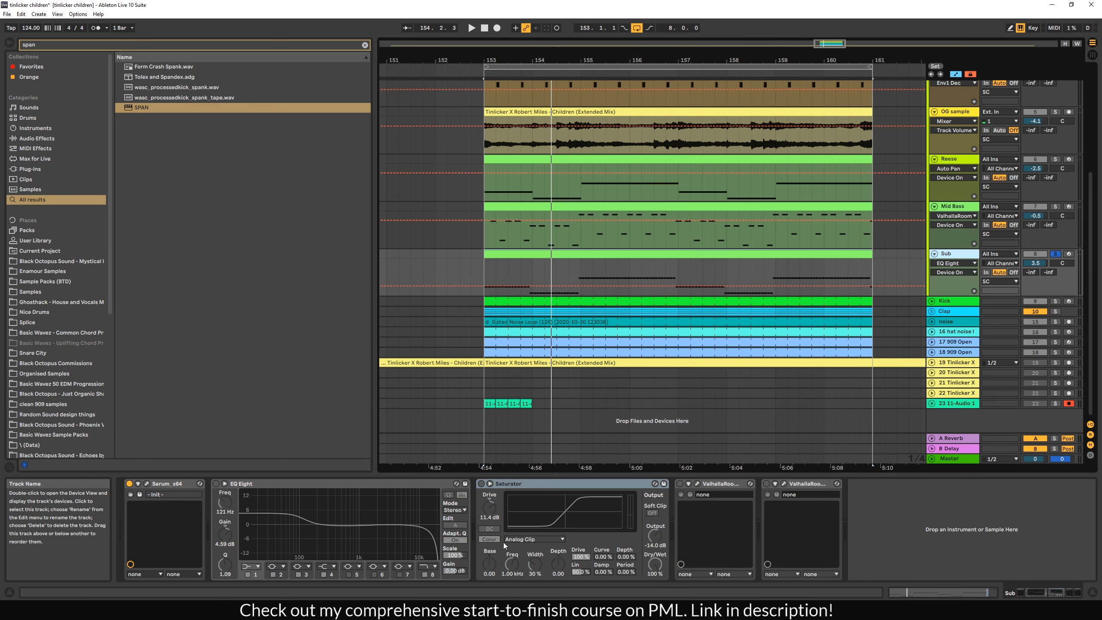
left_click(513, 486)
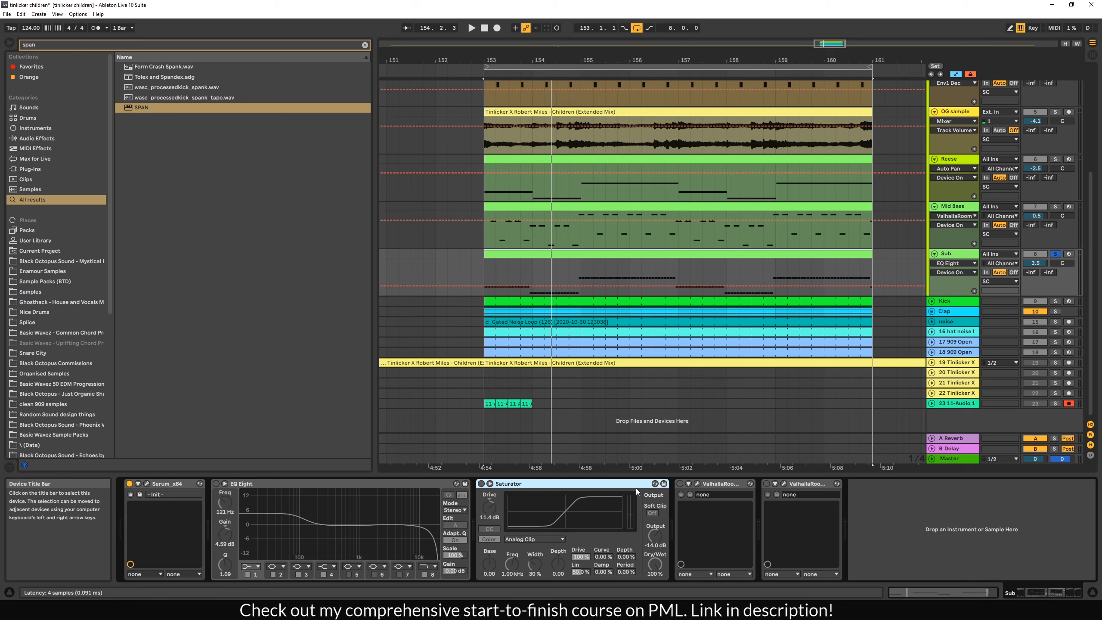
Step: Open the Sub's Serum, move its window clear of the device chain and audition the unprocessed part
left_click(147, 483)
left_click_drag(223, 113, 522, 116)
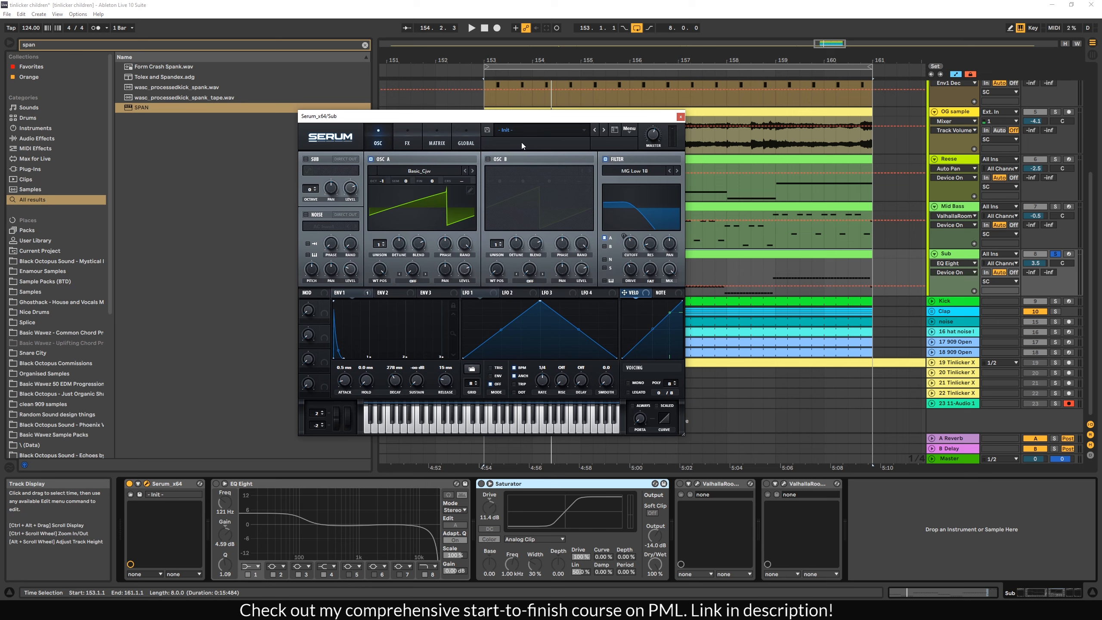
left_click_drag(434, 116, 302, 135)
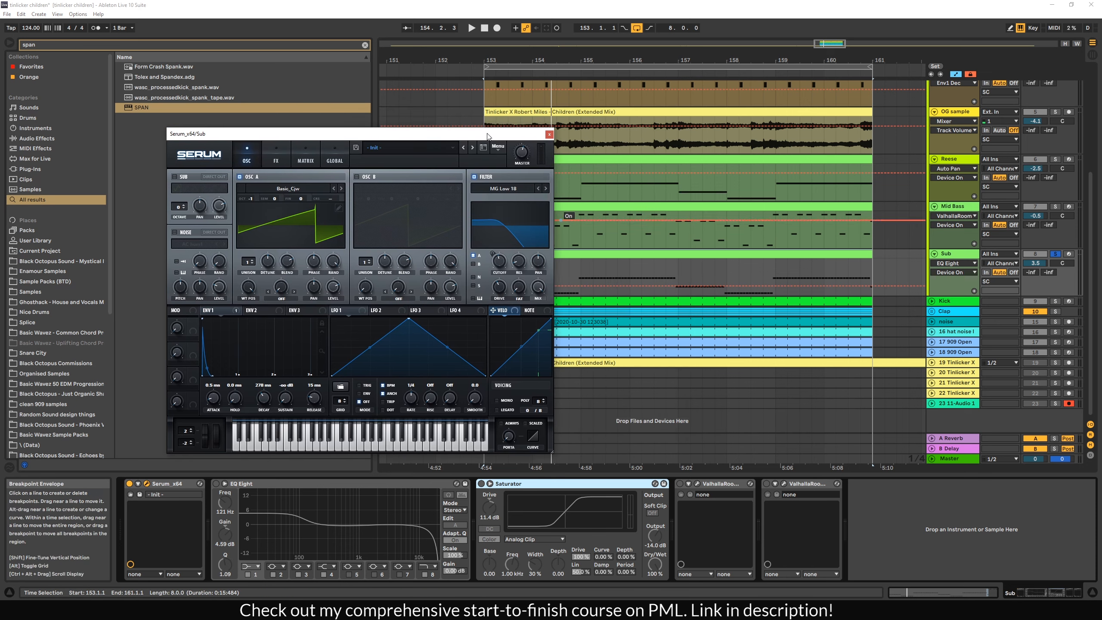
left_click(525, 242)
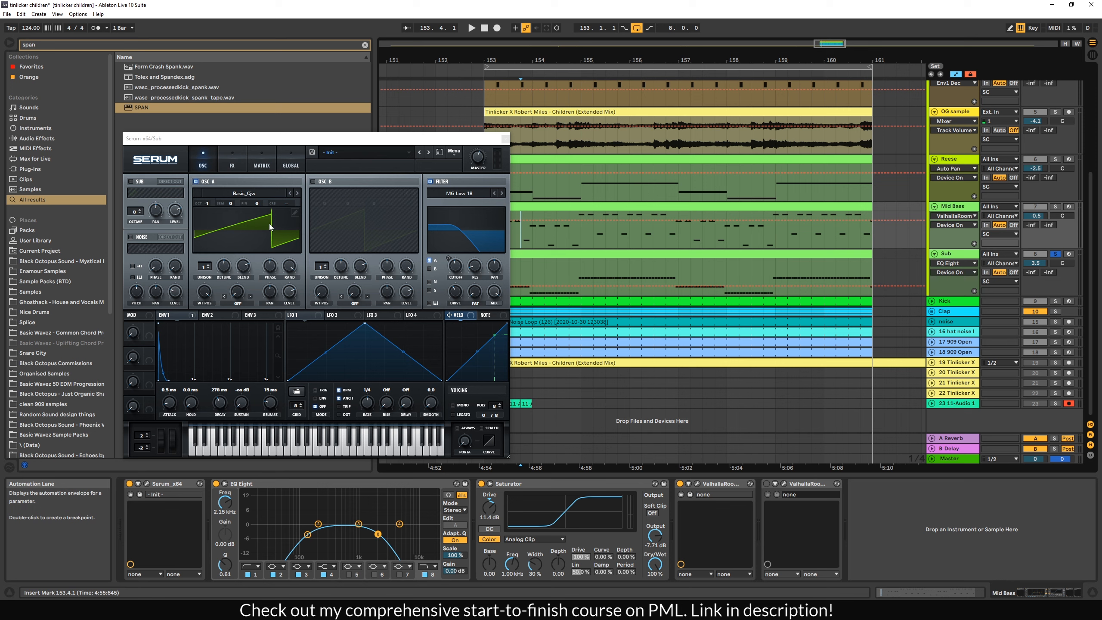
left_click(470, 26)
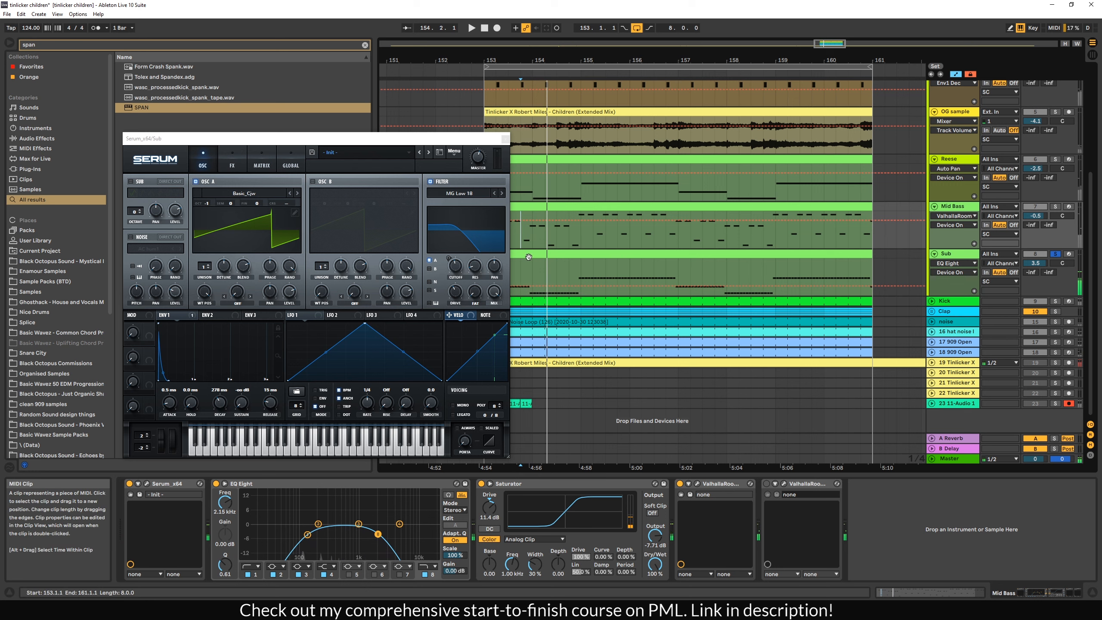
key("space")
Step: Examine Envelope 1 and the effects page in the Sub's Serum, and play the part with its MG Low 18 filter
left_click(172, 315)
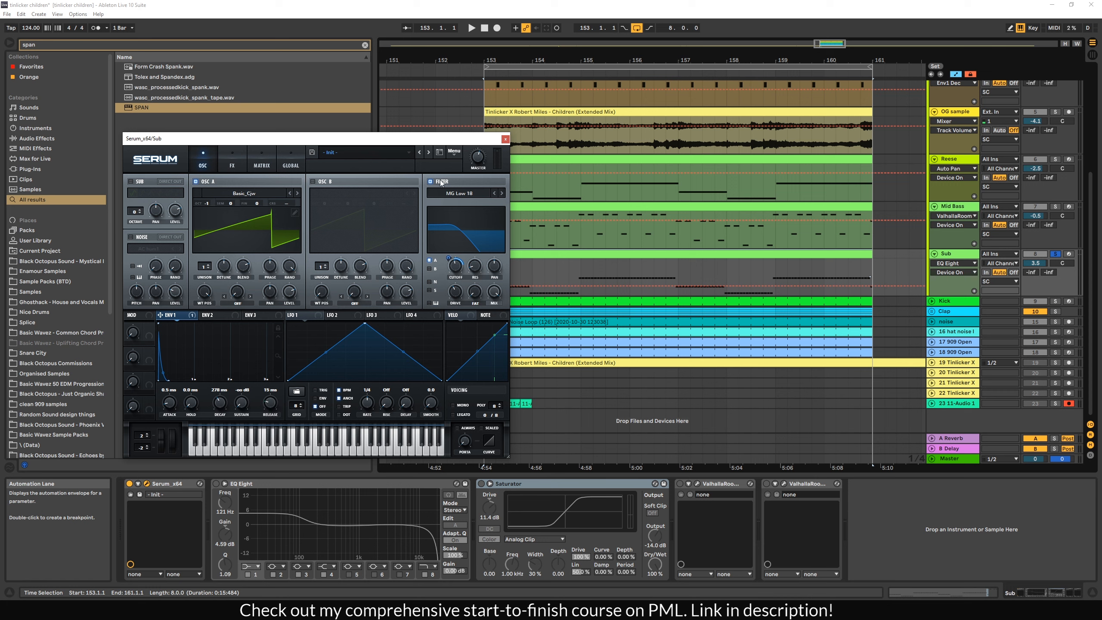
key("space")
left_click(238, 165)
left_click(202, 165)
key("space")
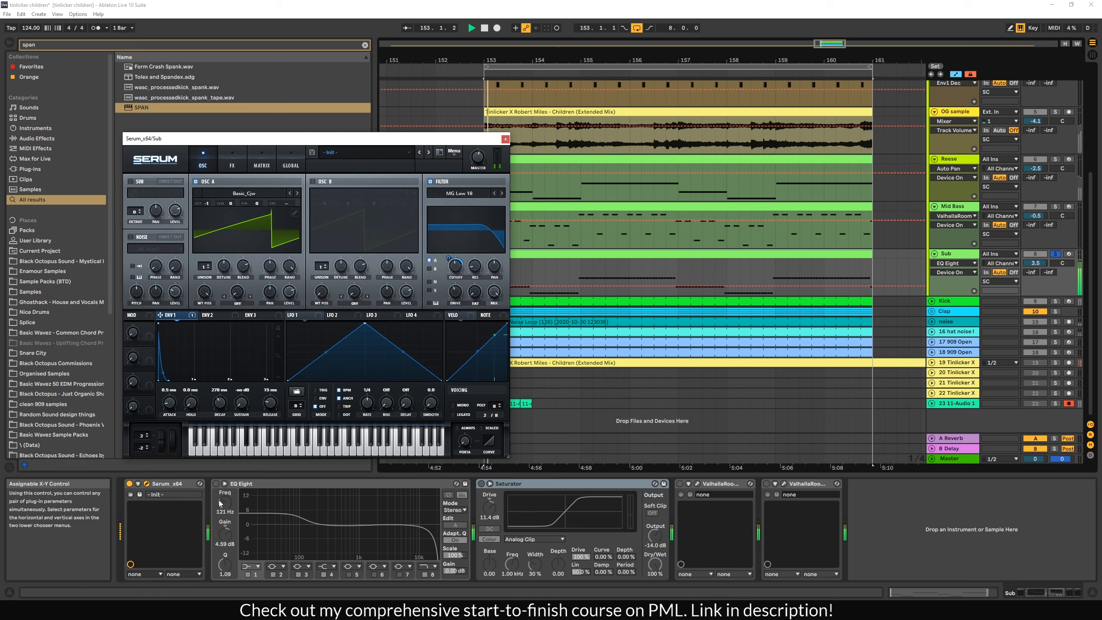
Step: Re-enable the EQ Eight and the Saturator on the Sub track, auditioning the part through them
left_click(215, 484)
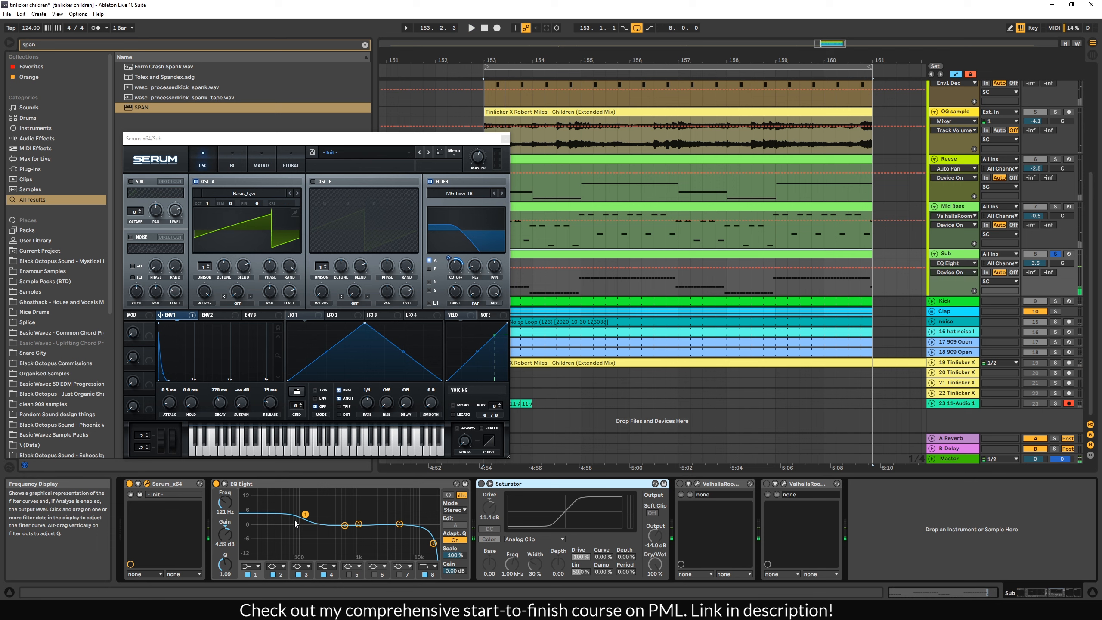
key("space")
left_click(482, 483)
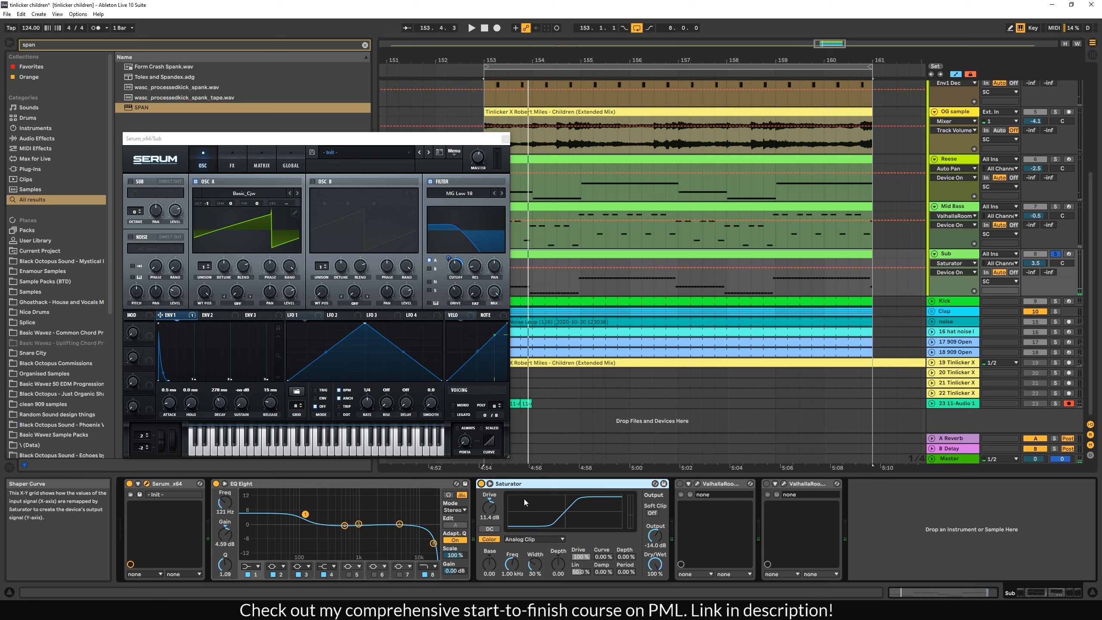
key("space")
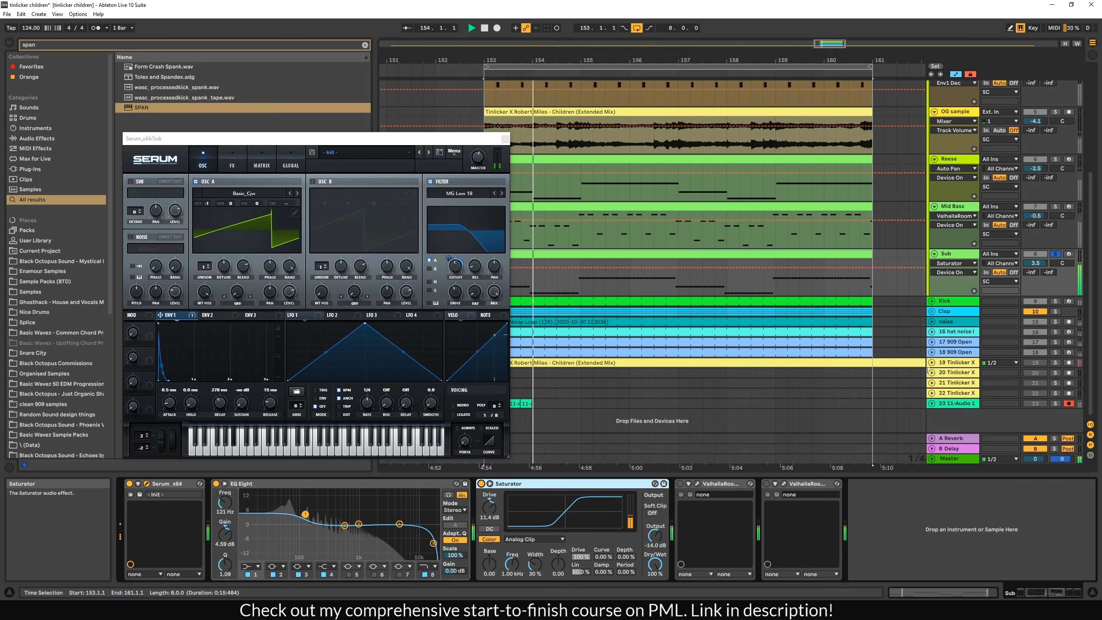
key("space")
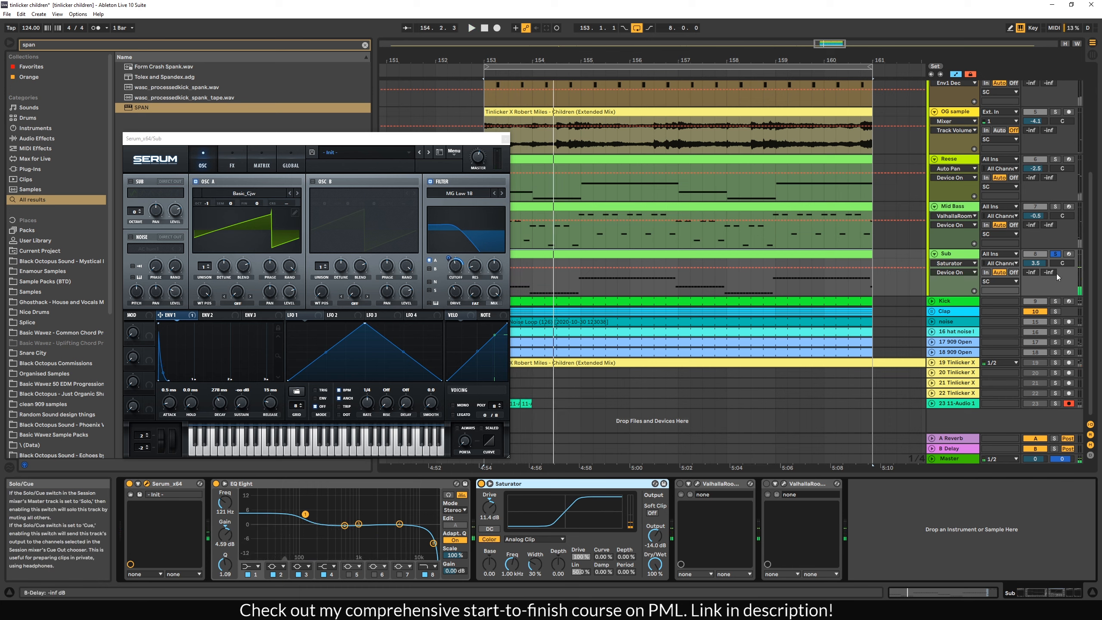
Step: Add the Mid Bass and Kick to the soloed Sub, and play the three tracks together
left_click(1054, 206, "ctrl")
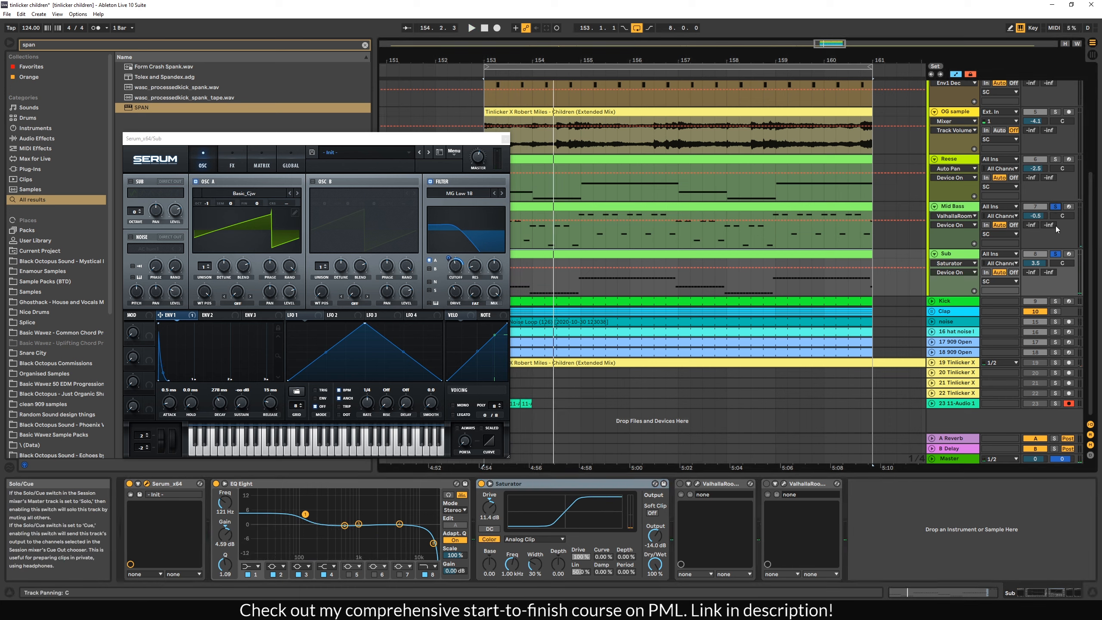
left_click(1055, 301, "ctrl")
key("space")
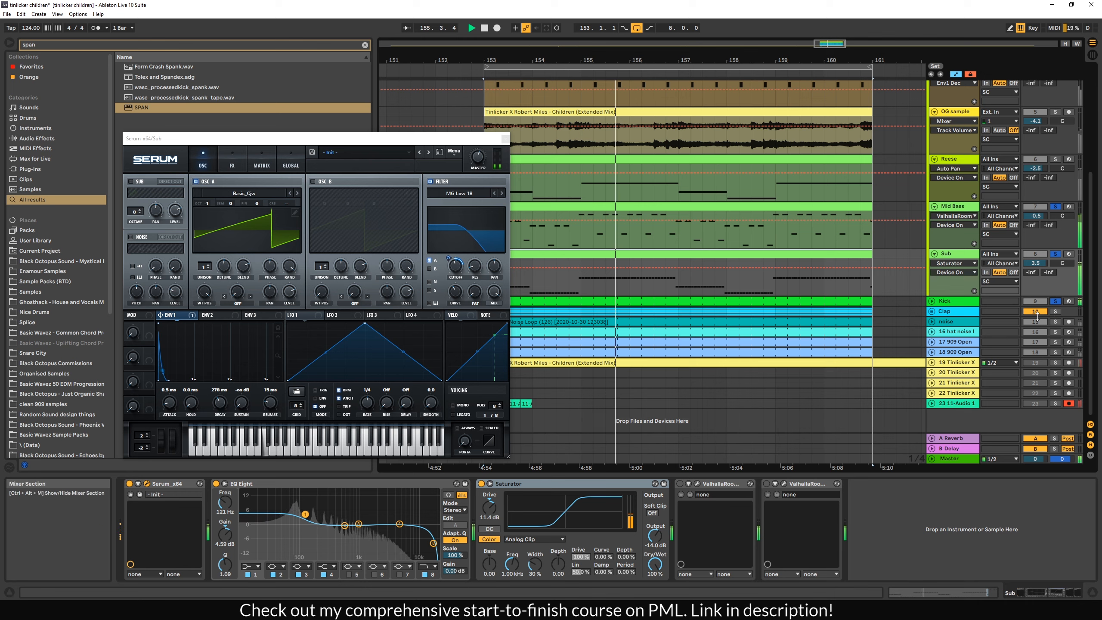
key("space")
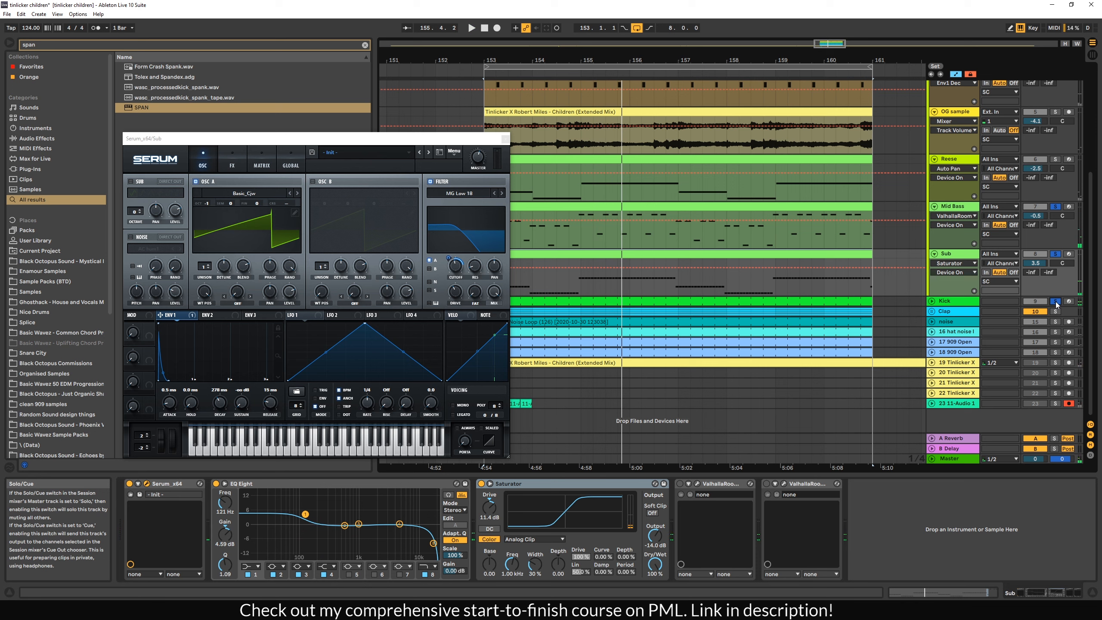
Step: Clear the track solos, select the Kick track to show its devices and close the Serum window
left_click(1056, 302)
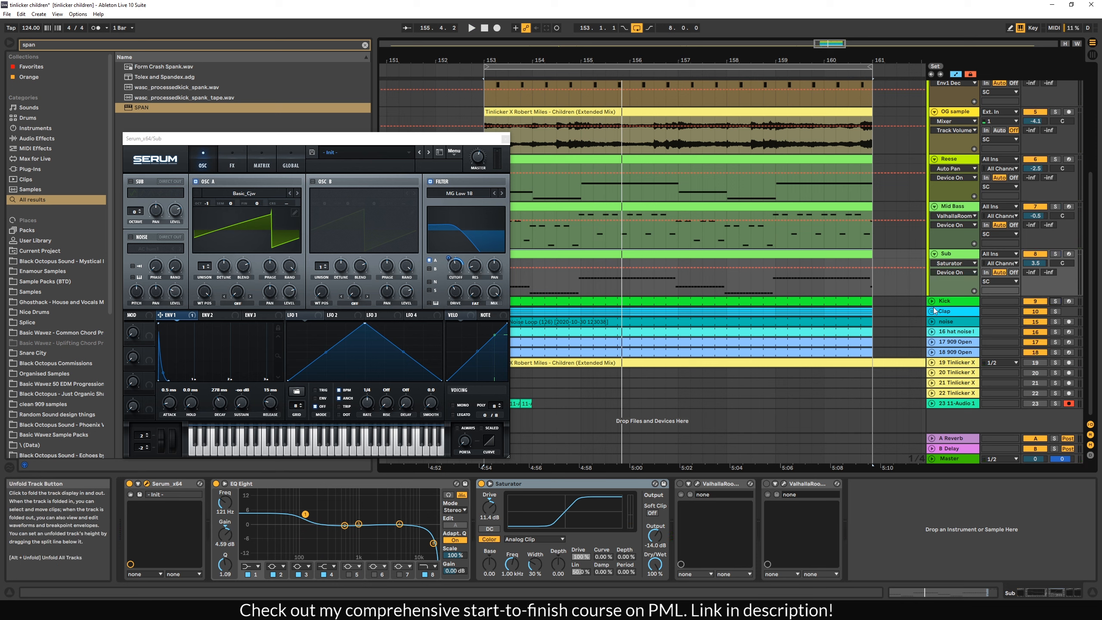
left_click(945, 301)
left_click(505, 139)
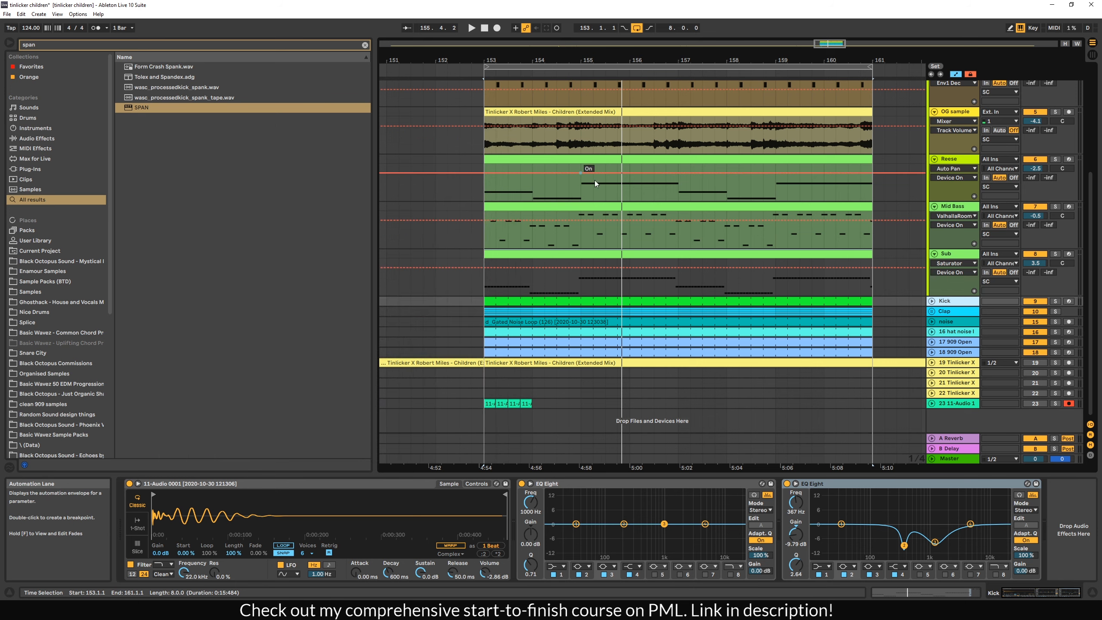
Step: Unfold the Kick track at the start of the loop, select its clip and solo the track
left_click_drag(838, 44, 837, 65)
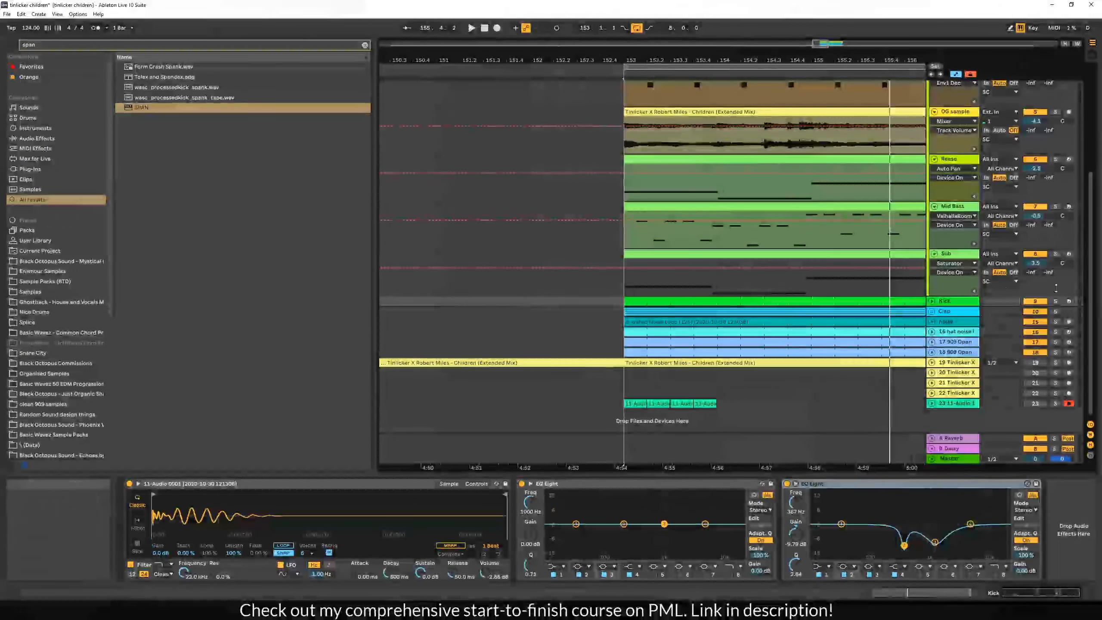
left_click(932, 301)
scroll(777, 274, "down", 1)
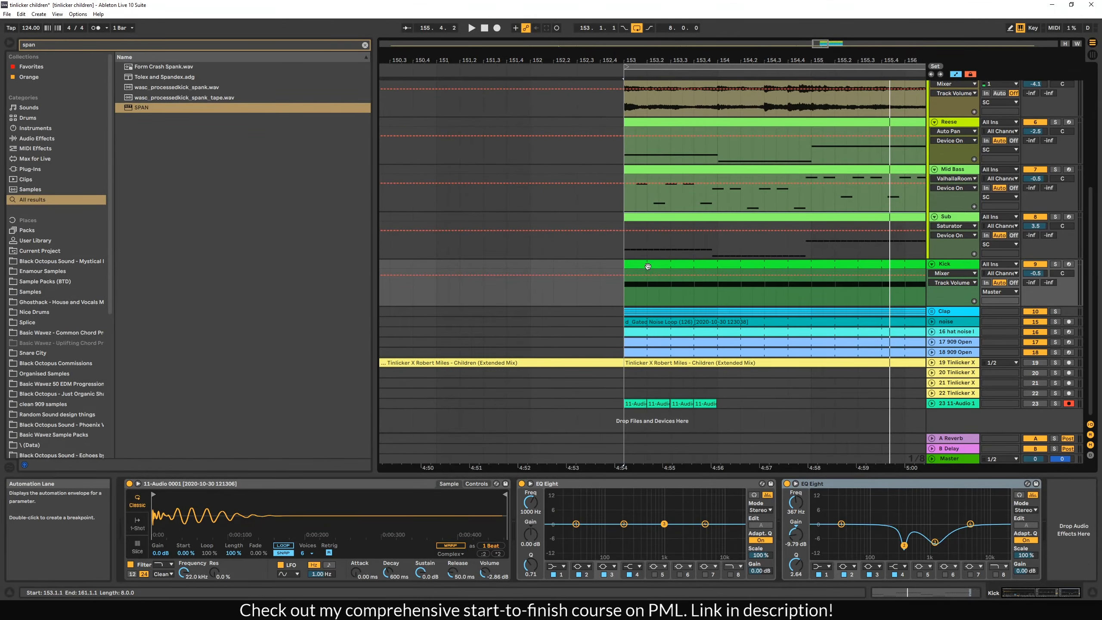
left_click(694, 279)
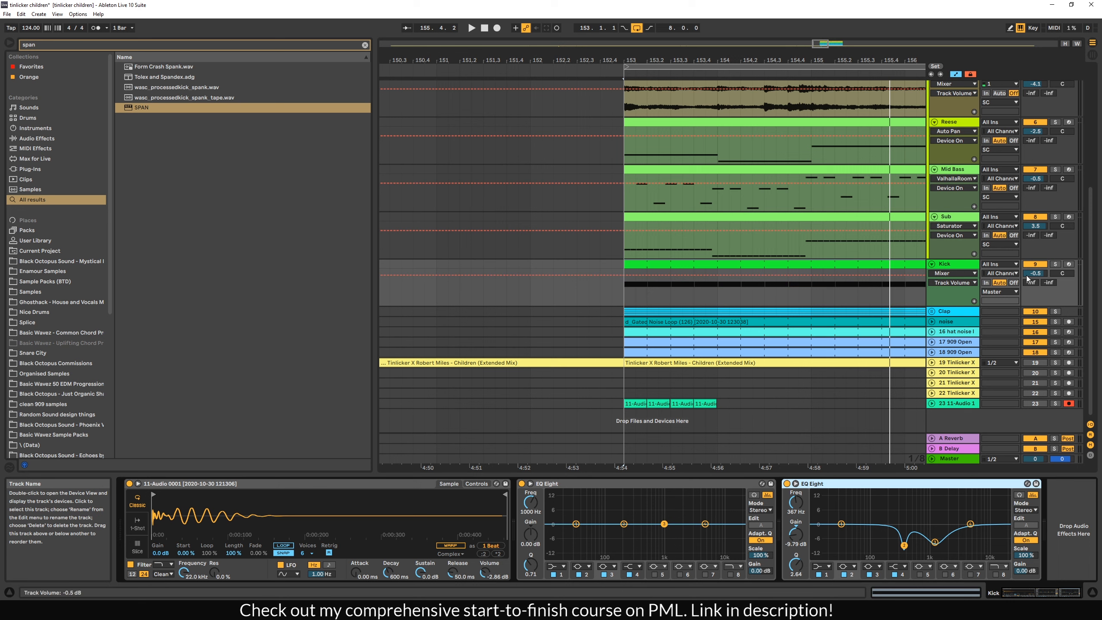
left_click(1055, 264)
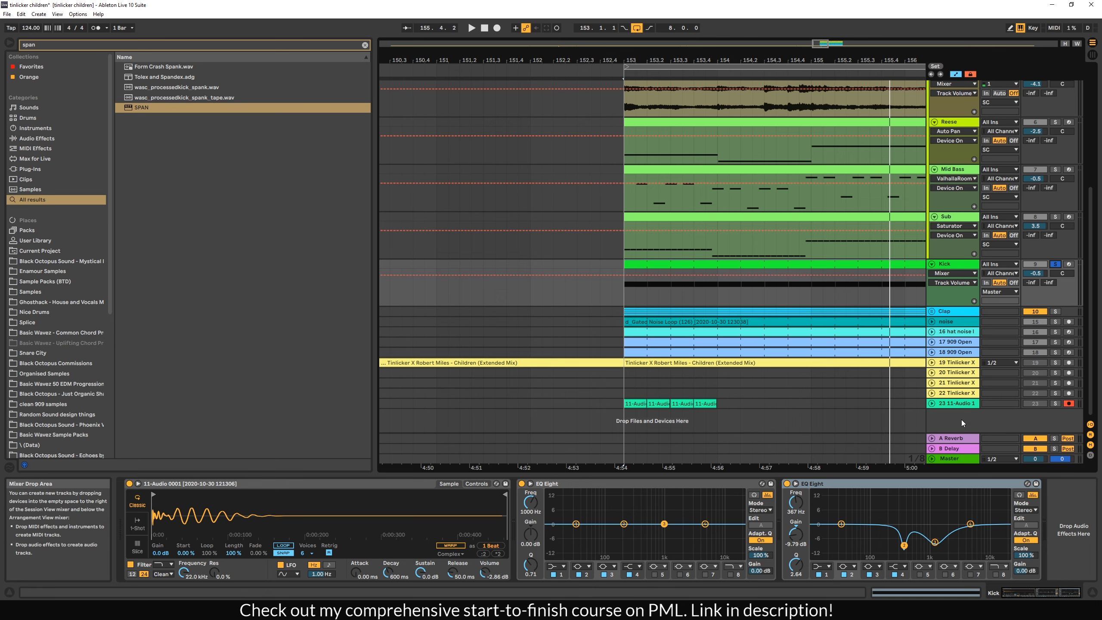
Step: Select the track 20 Tinlicker sample, locate its short clip at bar 63 and unfold the track
left_click(945, 375)
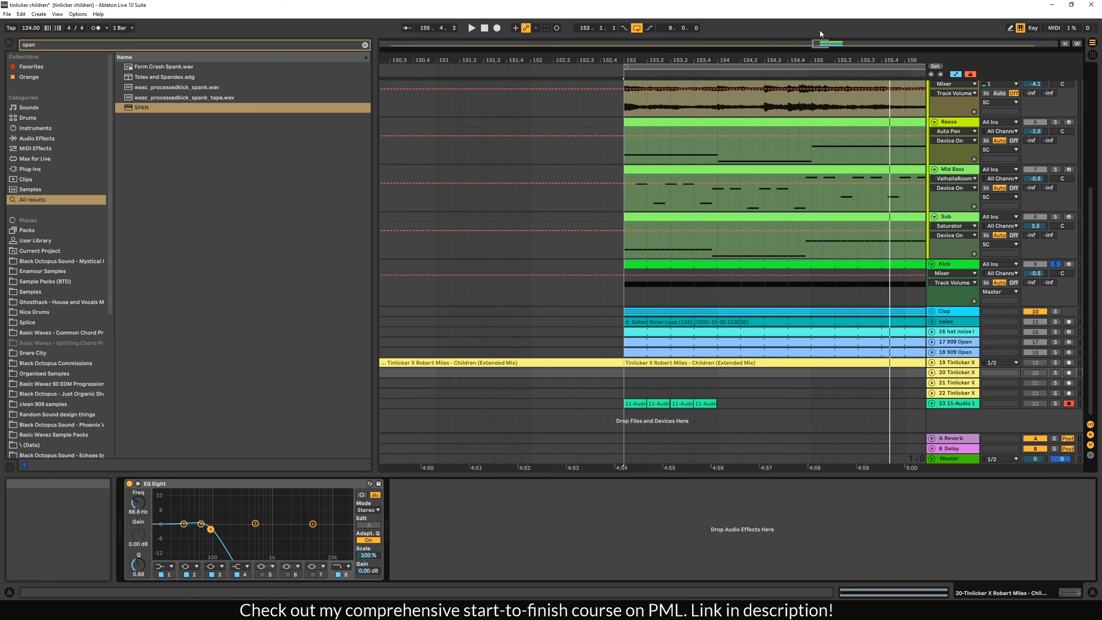
left_click_drag(820, 43, 559, 105)
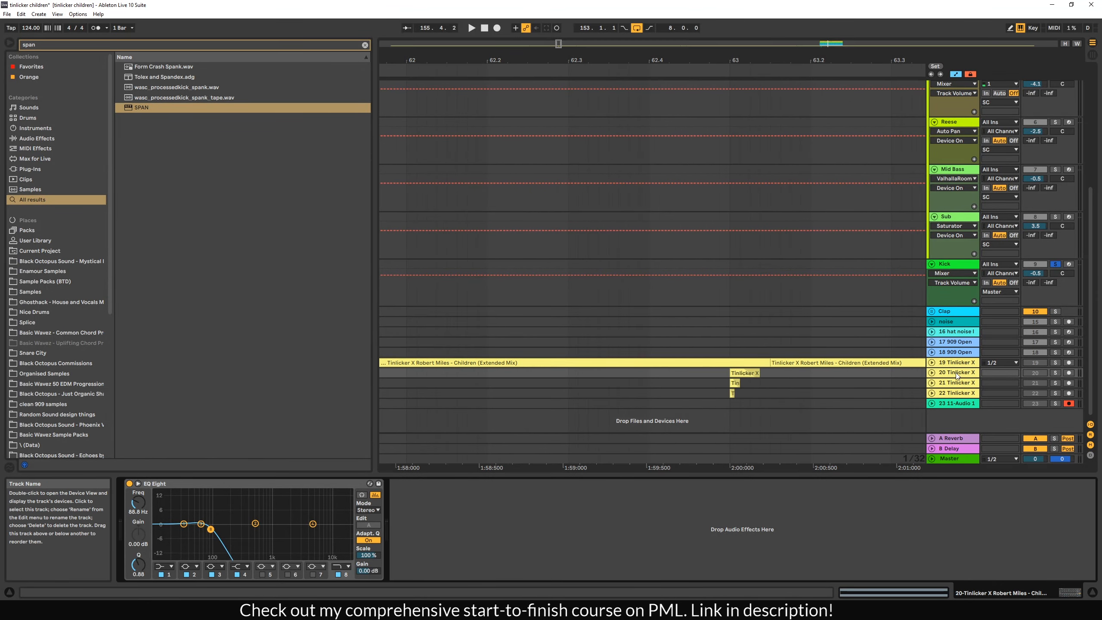
left_click(932, 373)
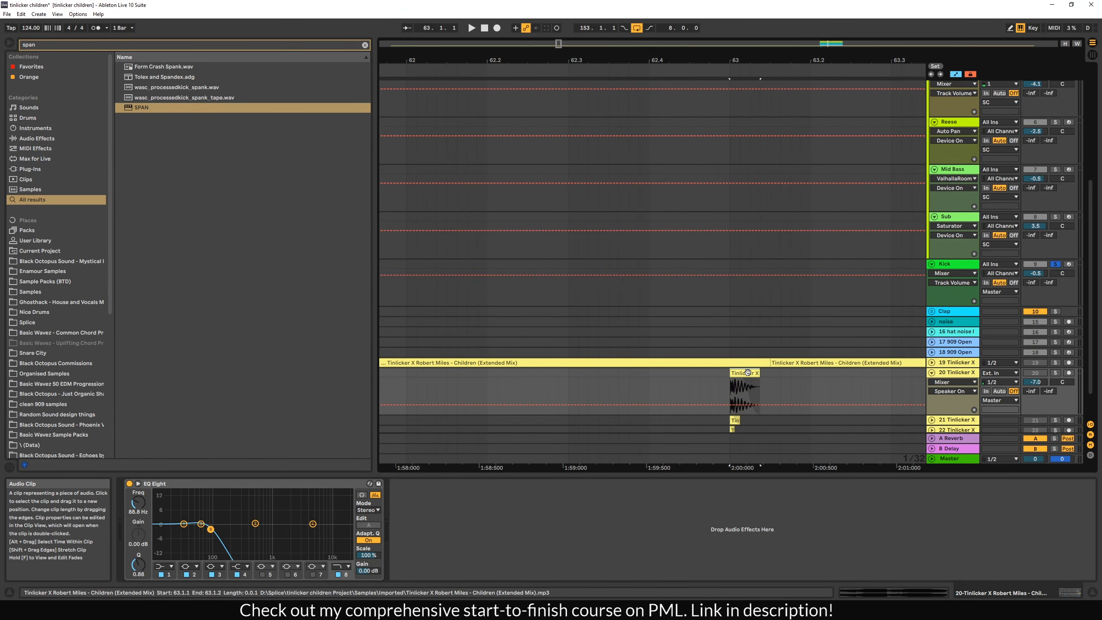
Step: Bypass the EQ Eight on track 20, solo the track and audition its unfiltered kick clip at bar 63
left_click(128, 482)
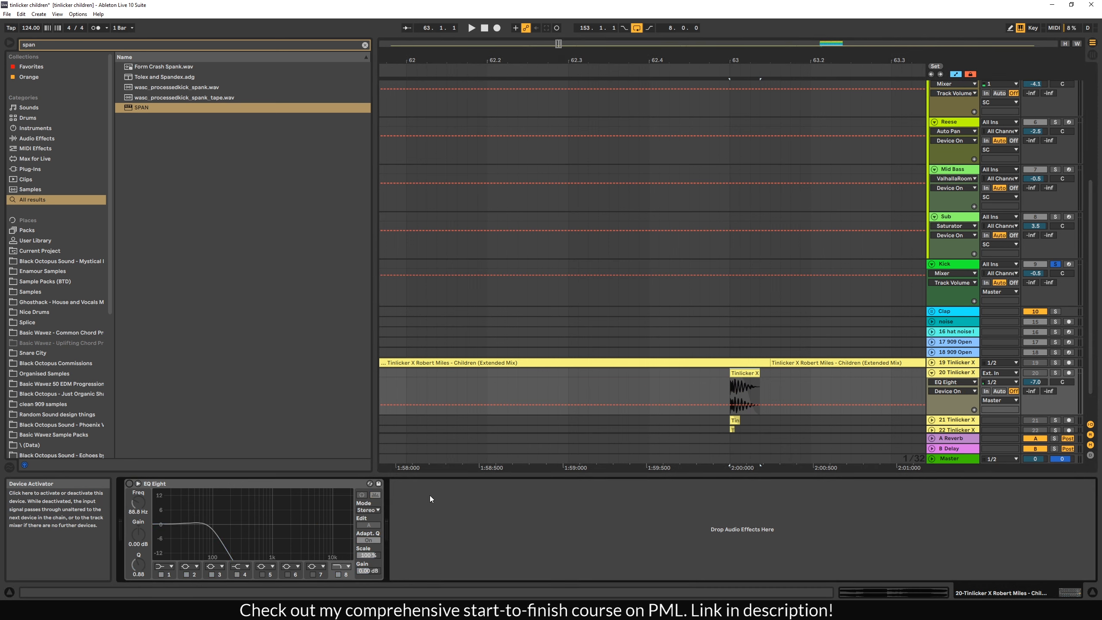
left_click(1055, 372)
key("space")
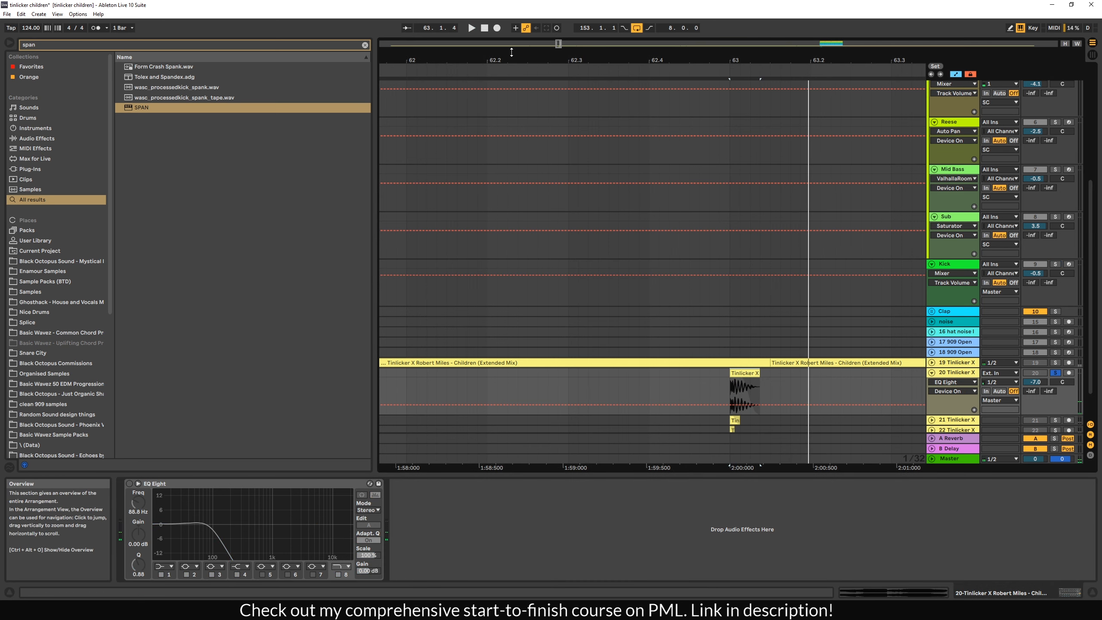
left_click_drag(554, 47, 556, 84)
key("space")
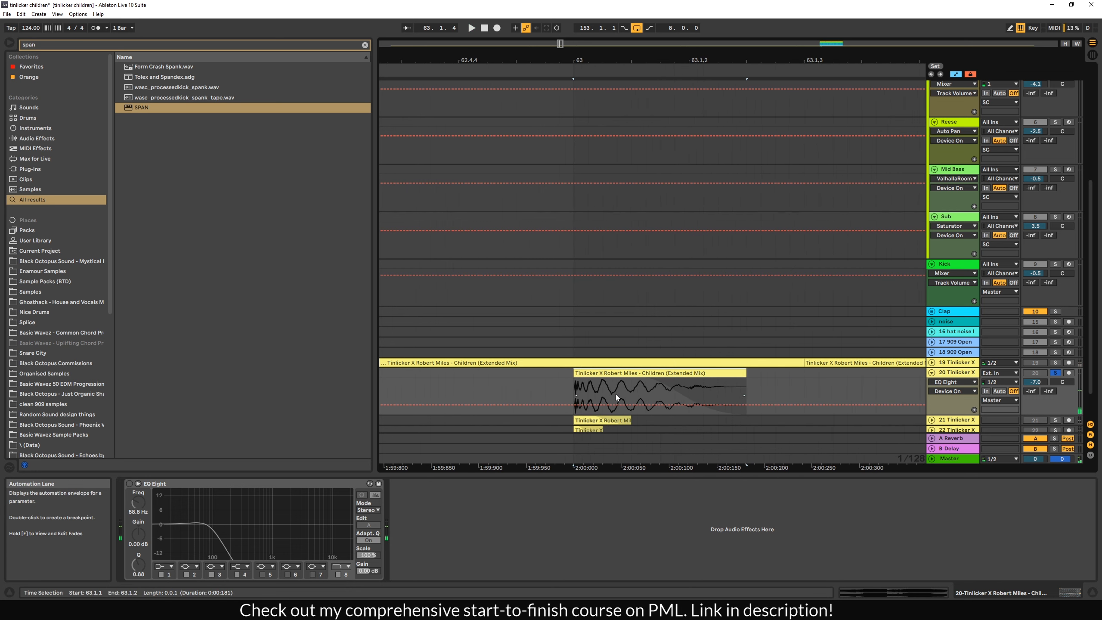
key("ctrl+t")
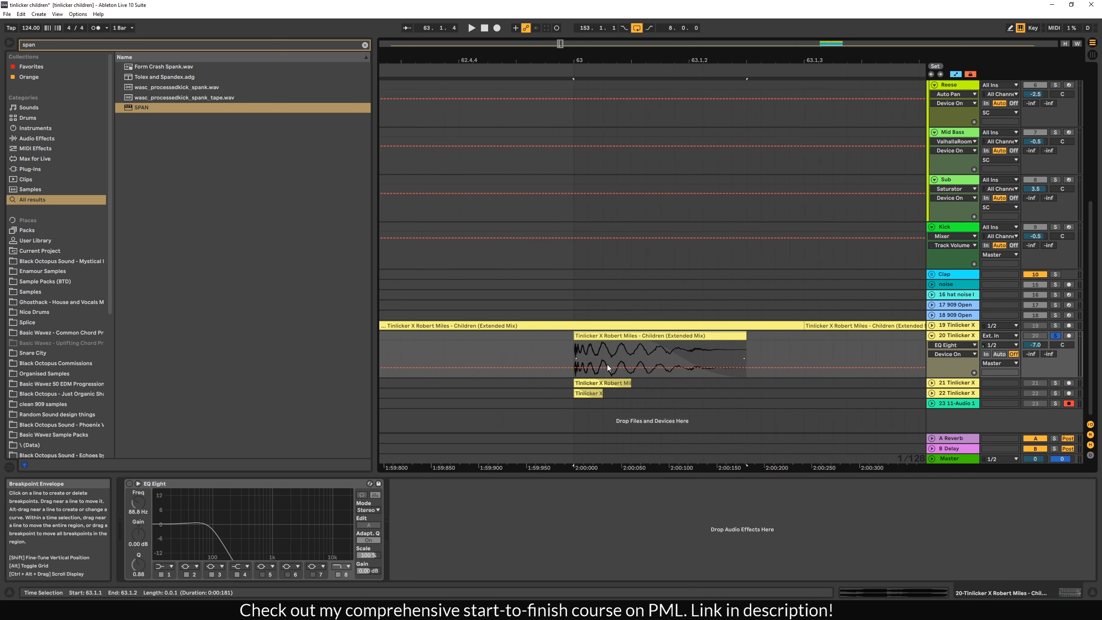
key("space")
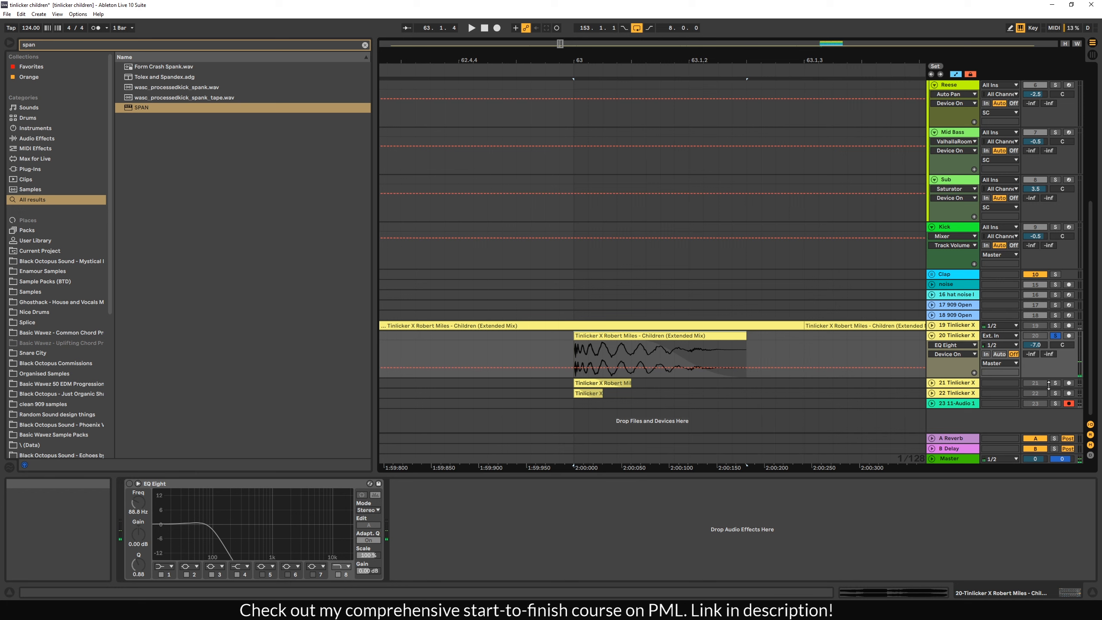
Step: Re-enable the EQ Eight on track 20 and play the filtered clip from bar 63
left_click(129, 483)
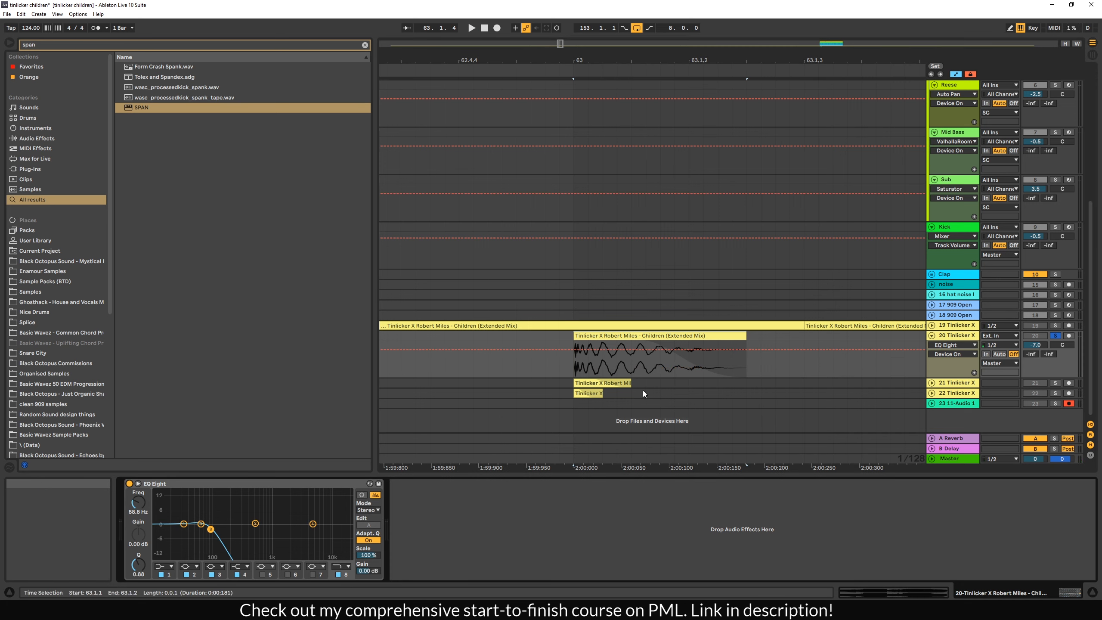
left_click(570, 369)
key("space")
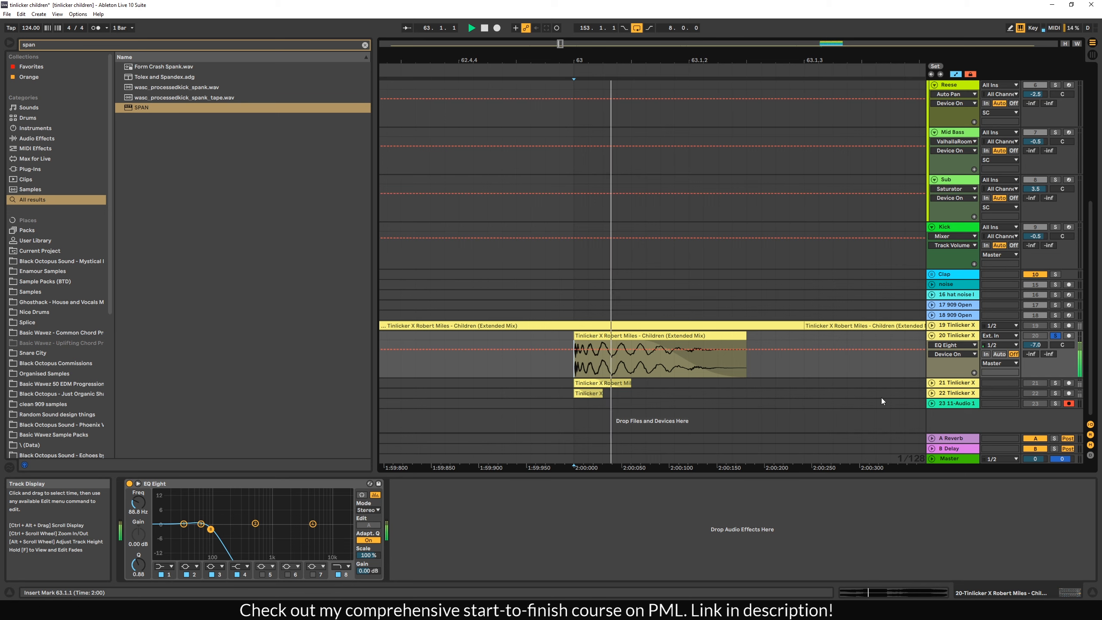
key("space")
Step: Show the EQ Eight on track 21, unfold and solo the track, and audition its clip from bar 63
left_click(954, 382)
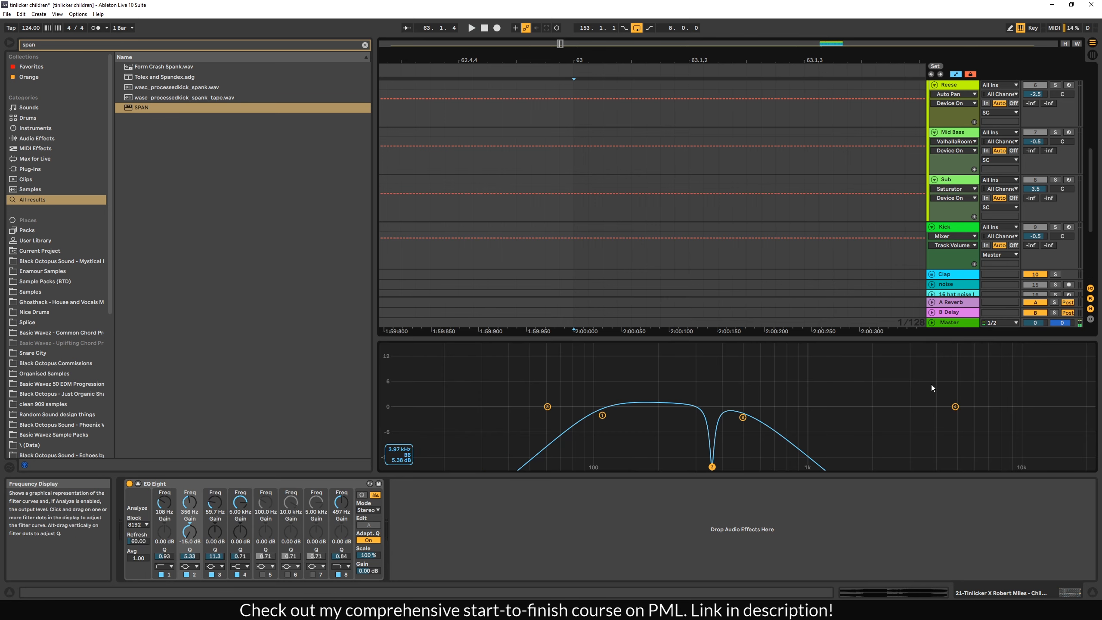
left_click(931, 383)
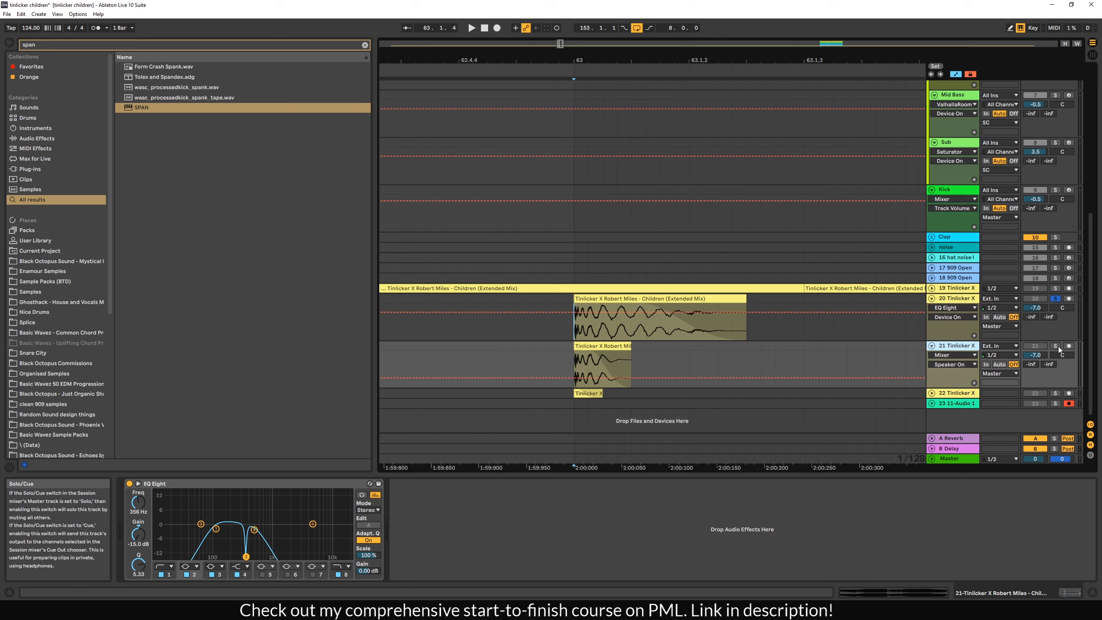
key("space")
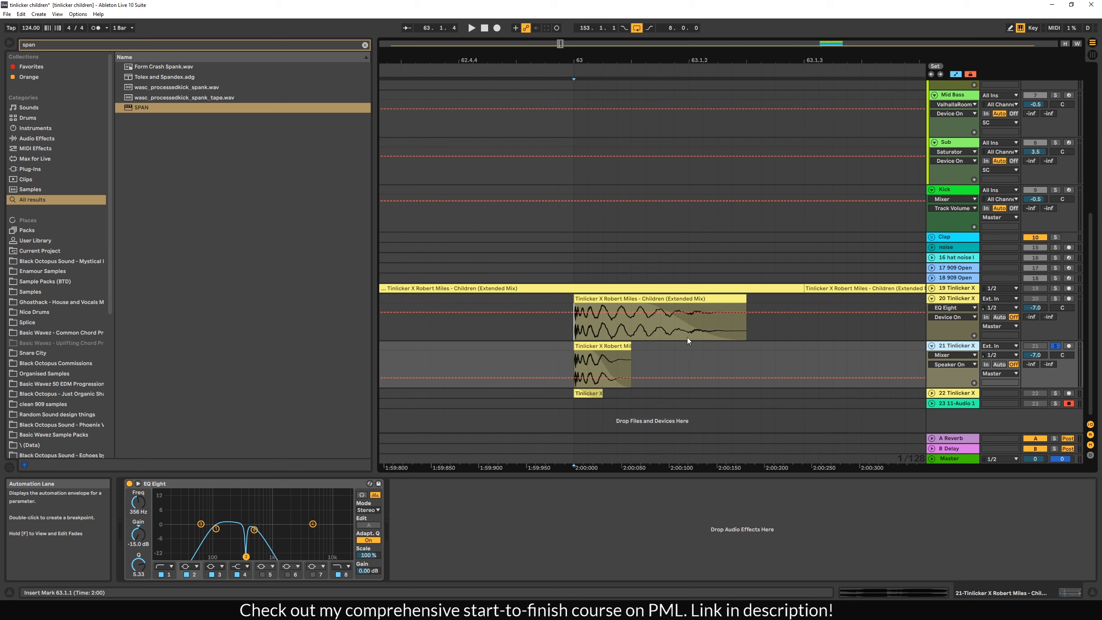
left_click(576, 345)
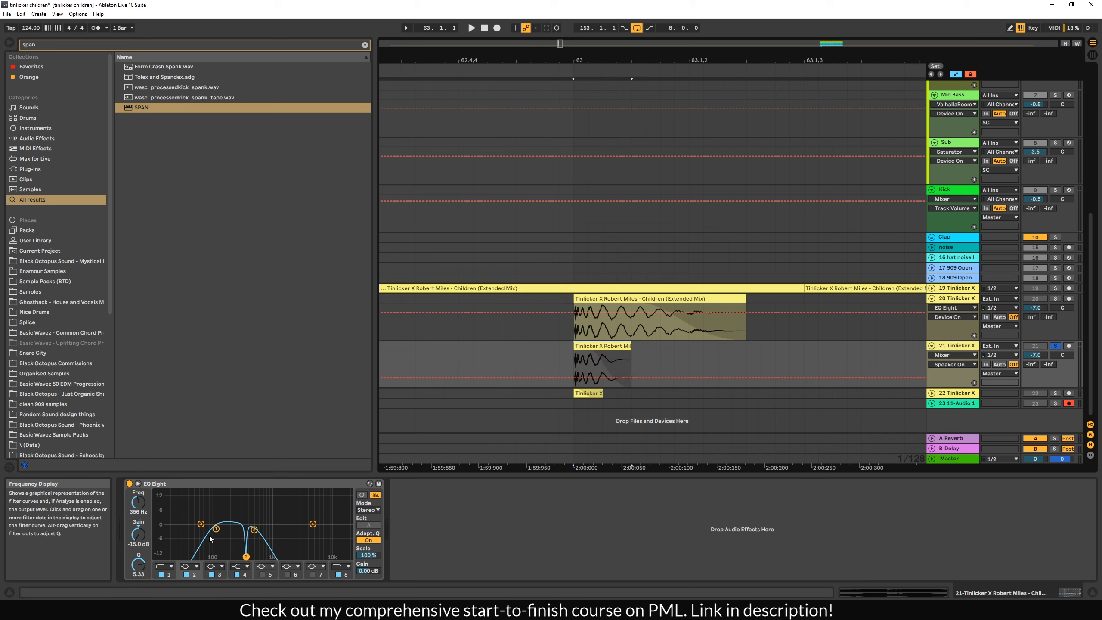
key("space")
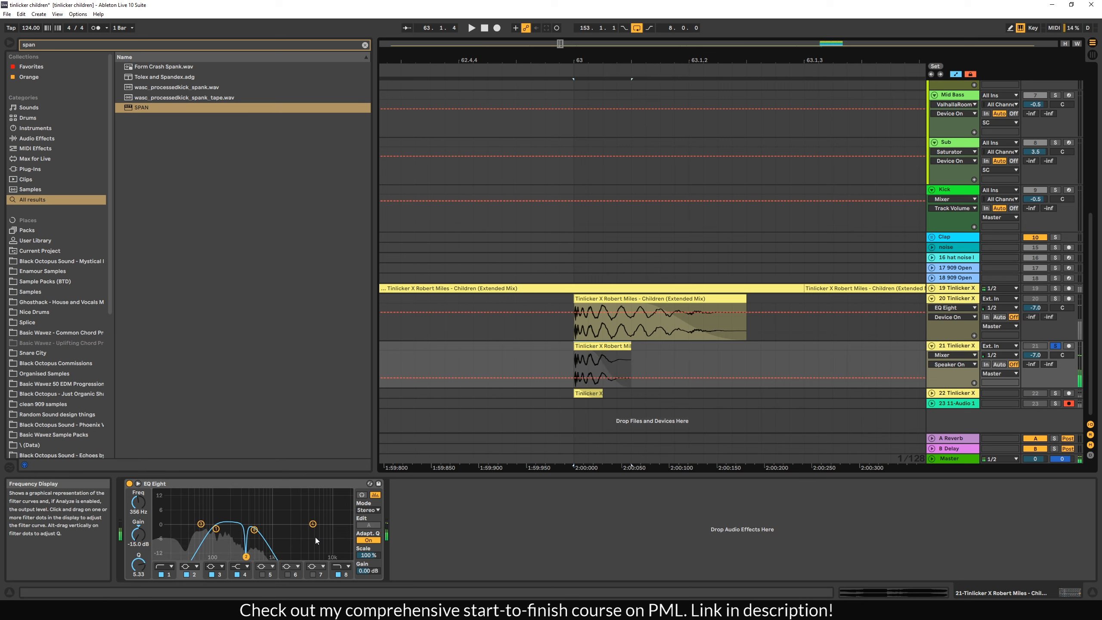
key("space")
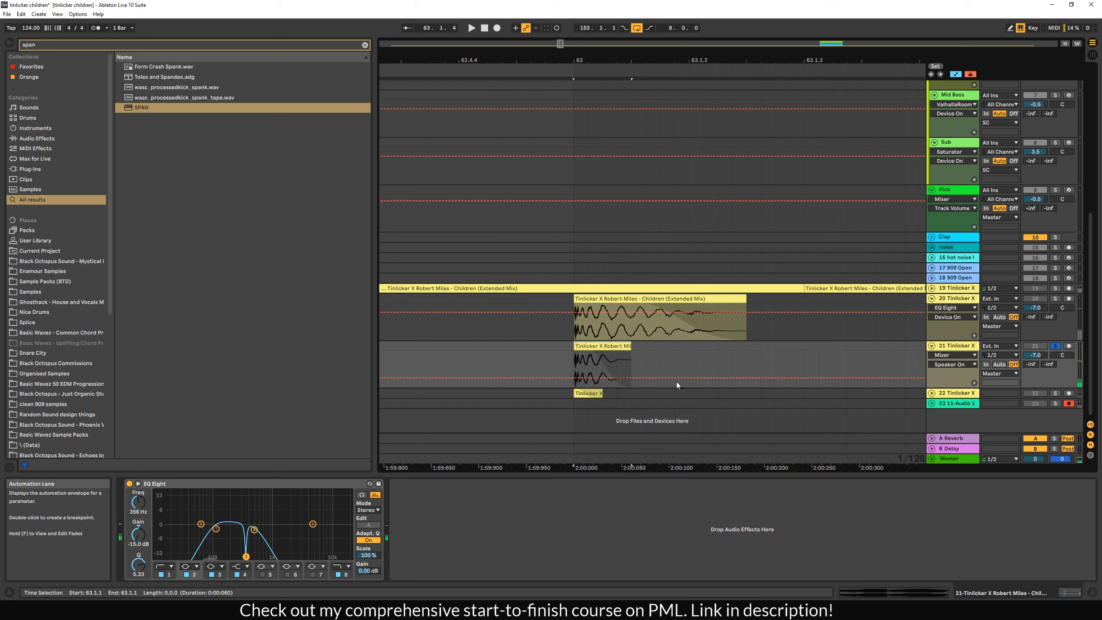
Step: Unfold and solo track 22, display its EQ Eight and audition its short clip from bar 63
left_click(930, 394)
left_click(959, 366)
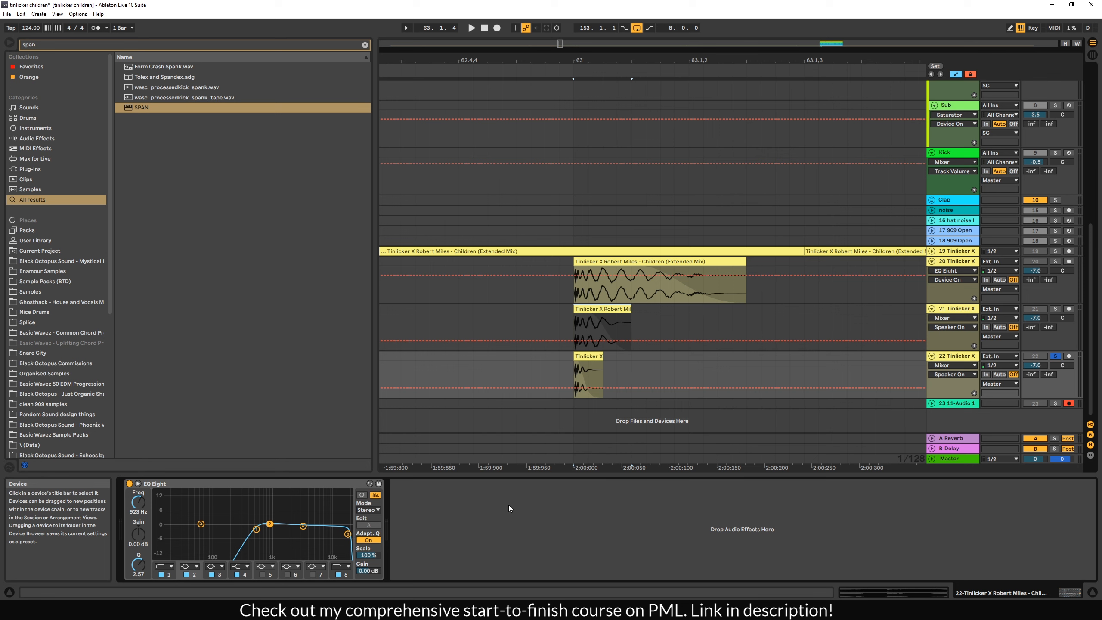
left_click(585, 366)
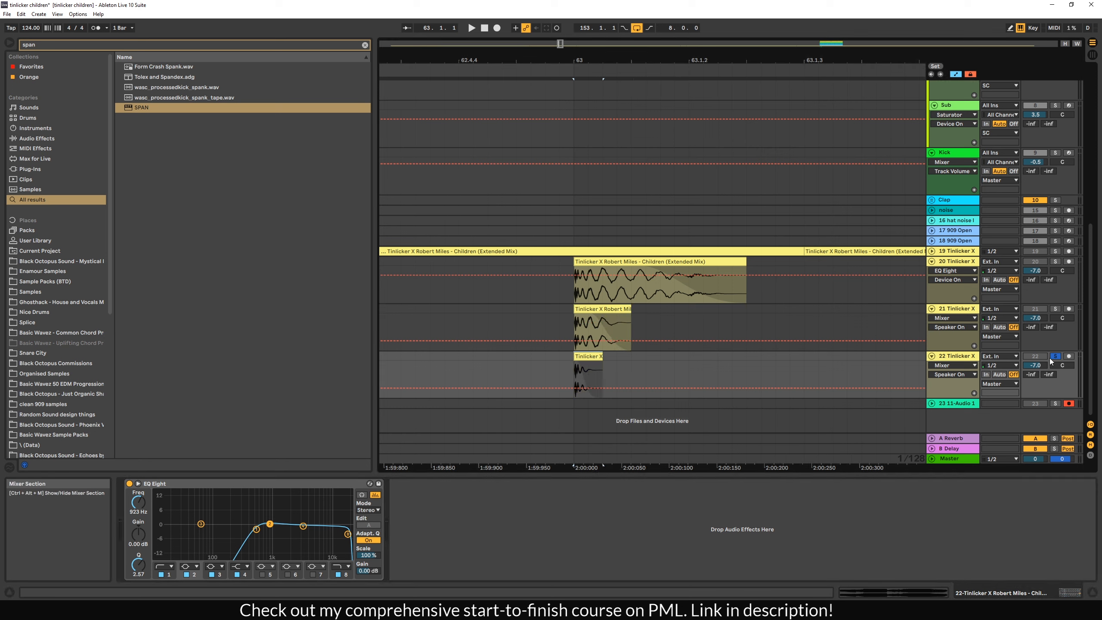
left_click(577, 385)
key("space")
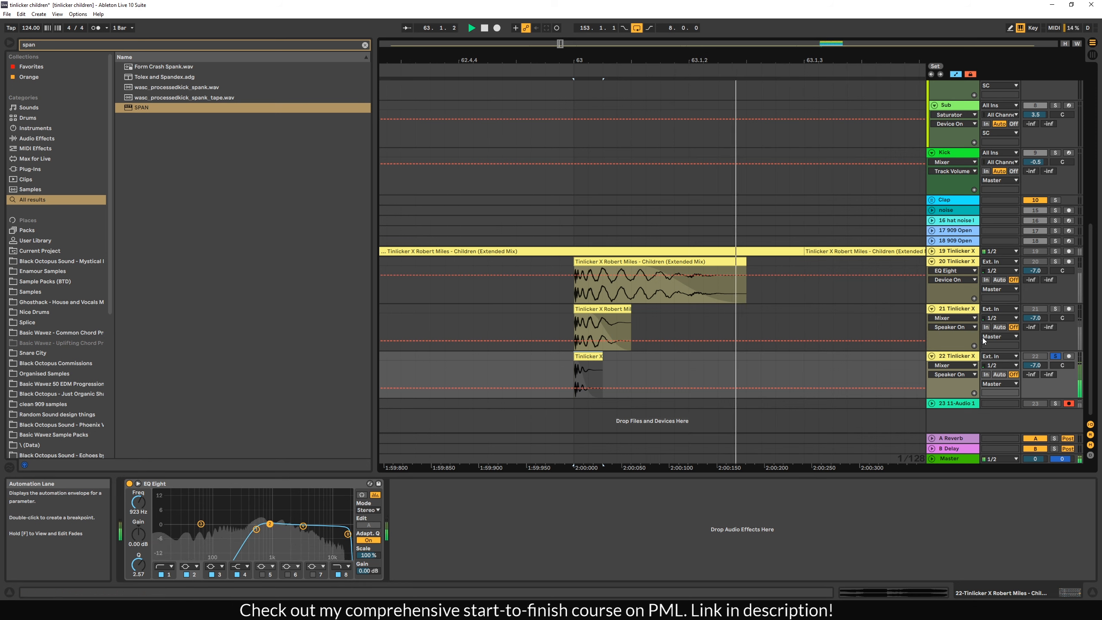
key("space")
Step: Add tracks 20 and 21 to the soloed track 22, and play the three kick layers together
left_click(1055, 261)
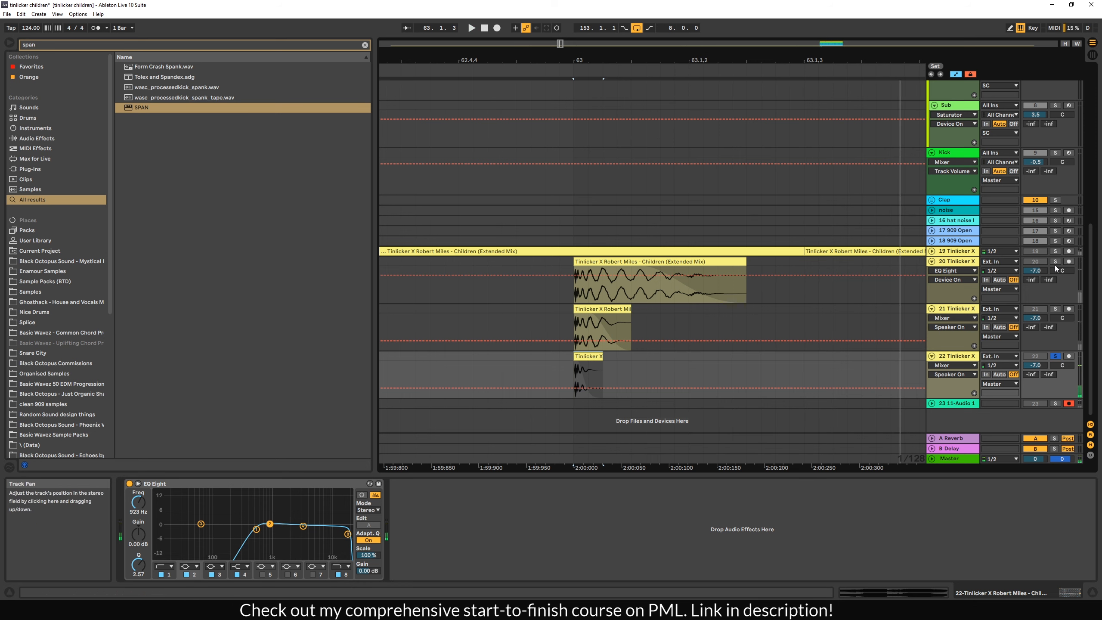
left_click(1055, 309)
key("space")
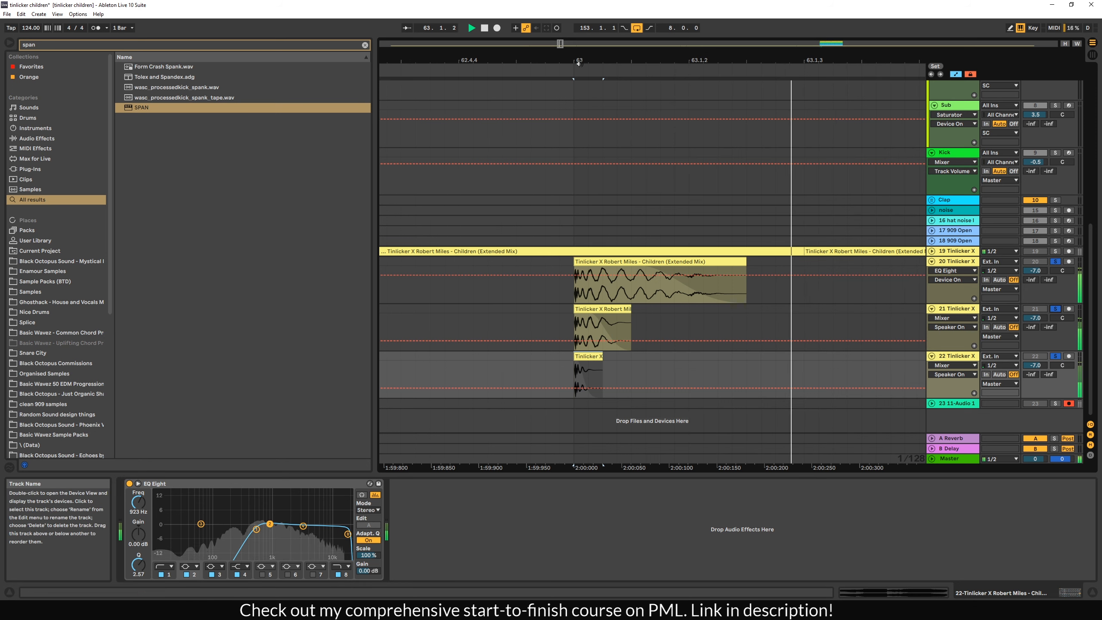
key("space")
Step: Return to the loop at bar 153, solo the Kick track, select its clip and play it from there
left_click_drag(559, 43, 829, 43)
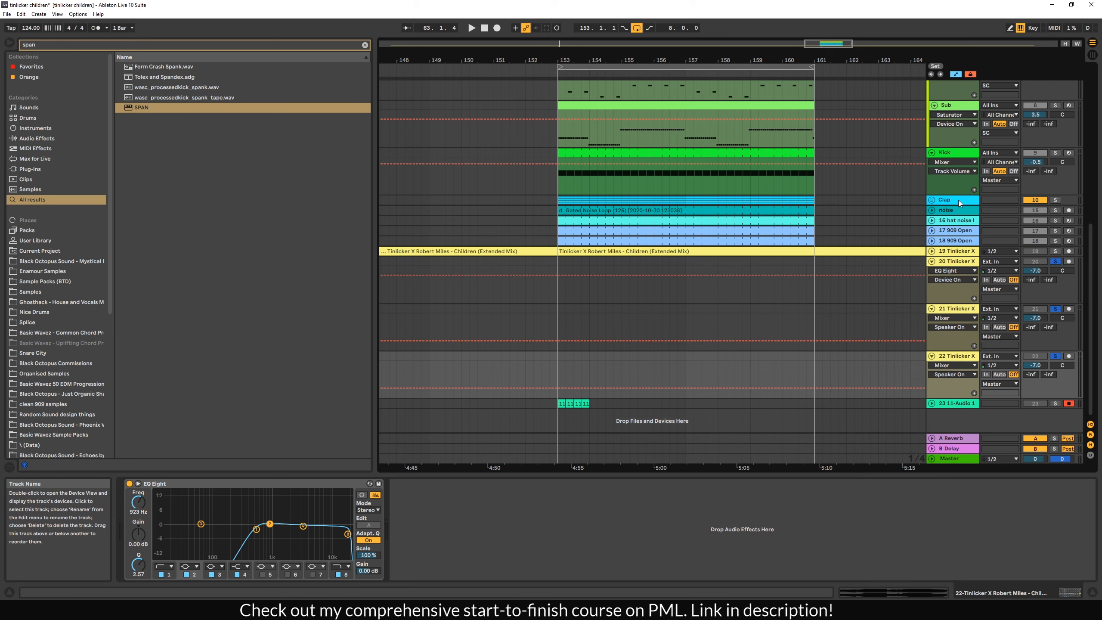
left_click(949, 194)
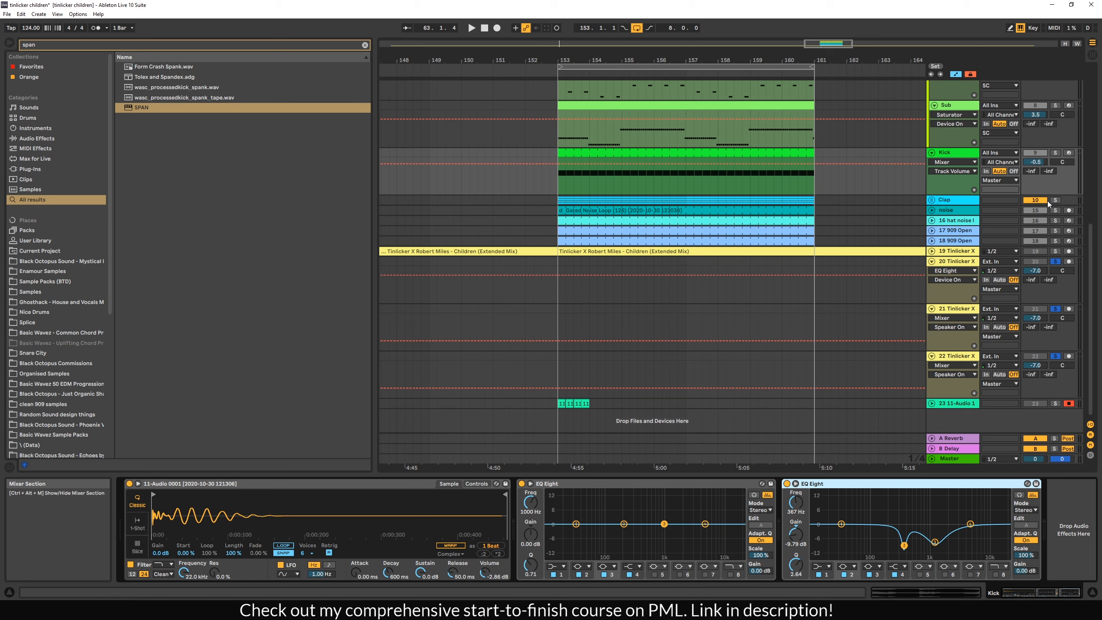
left_click(1055, 153)
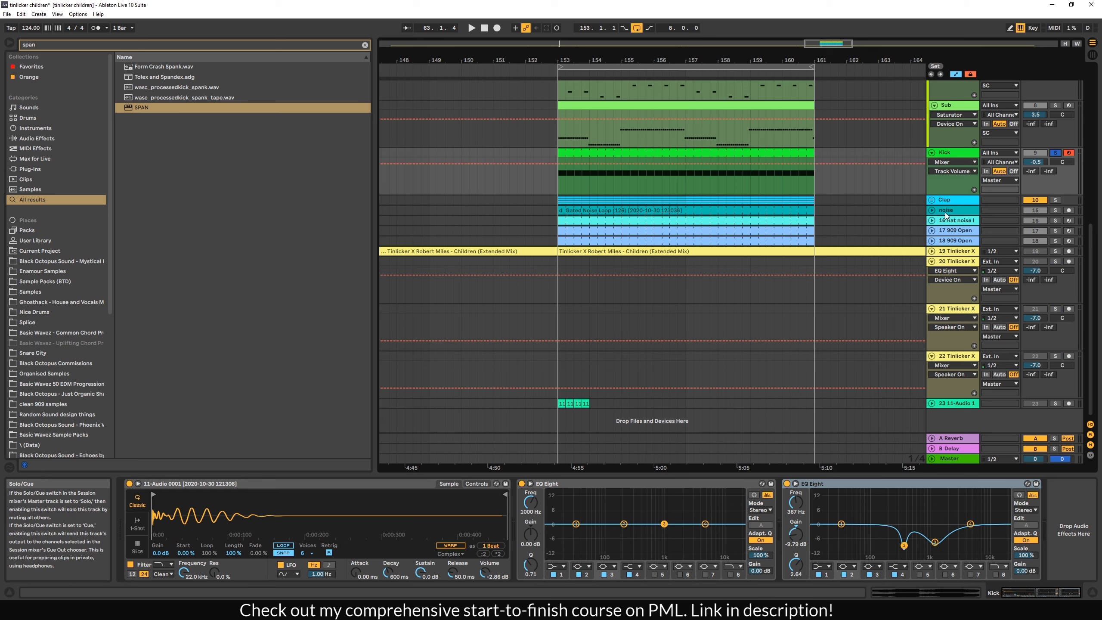
left_click(589, 152)
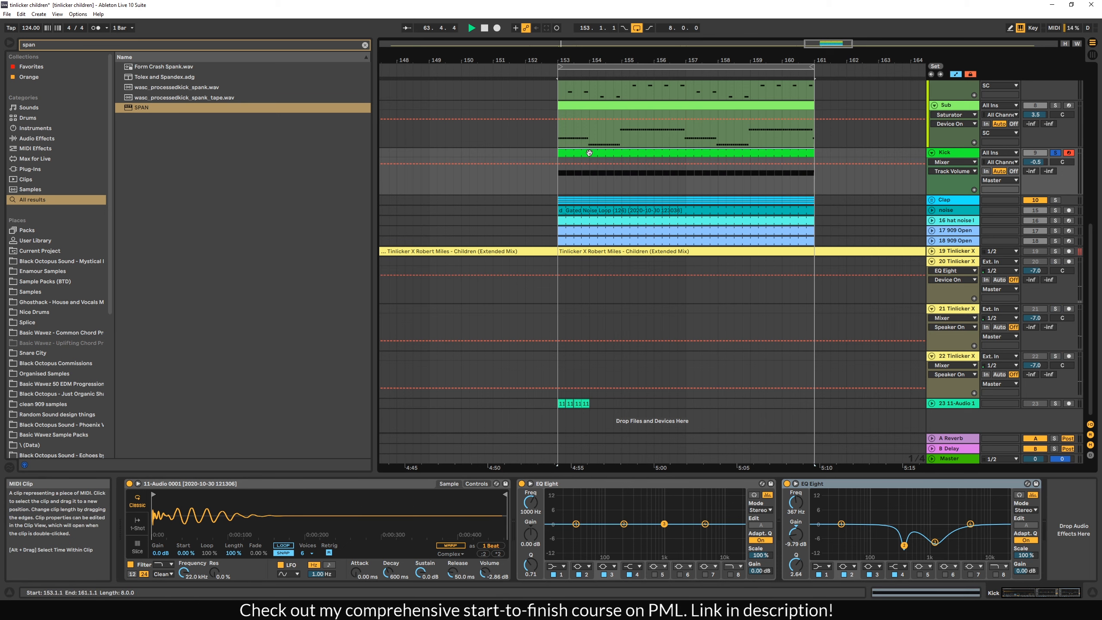
left_click(931, 153)
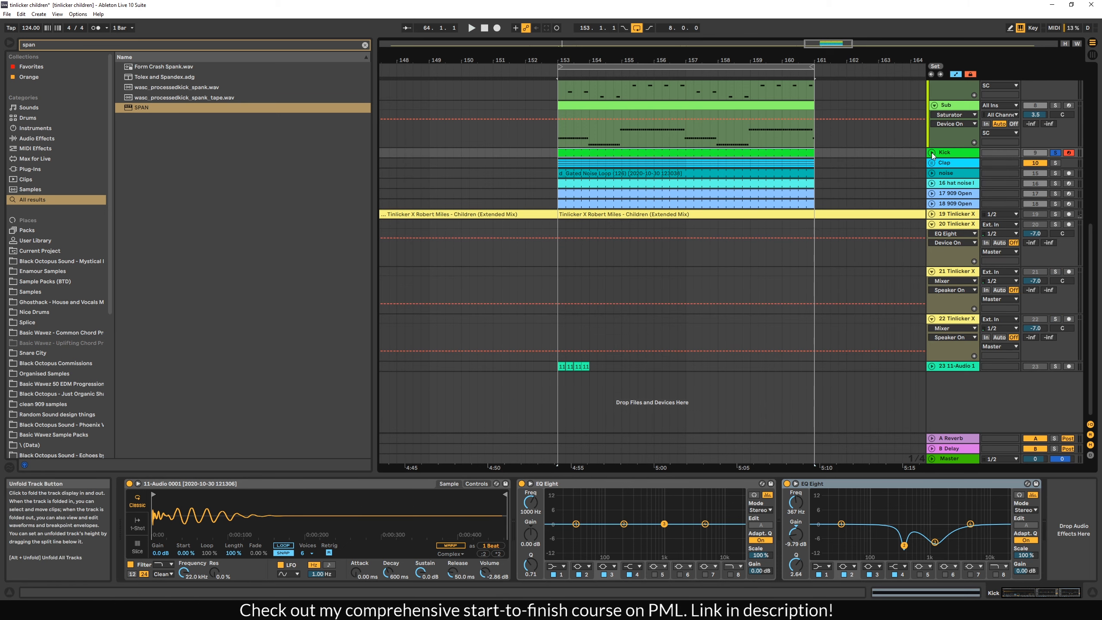
left_click(931, 153)
key("space")
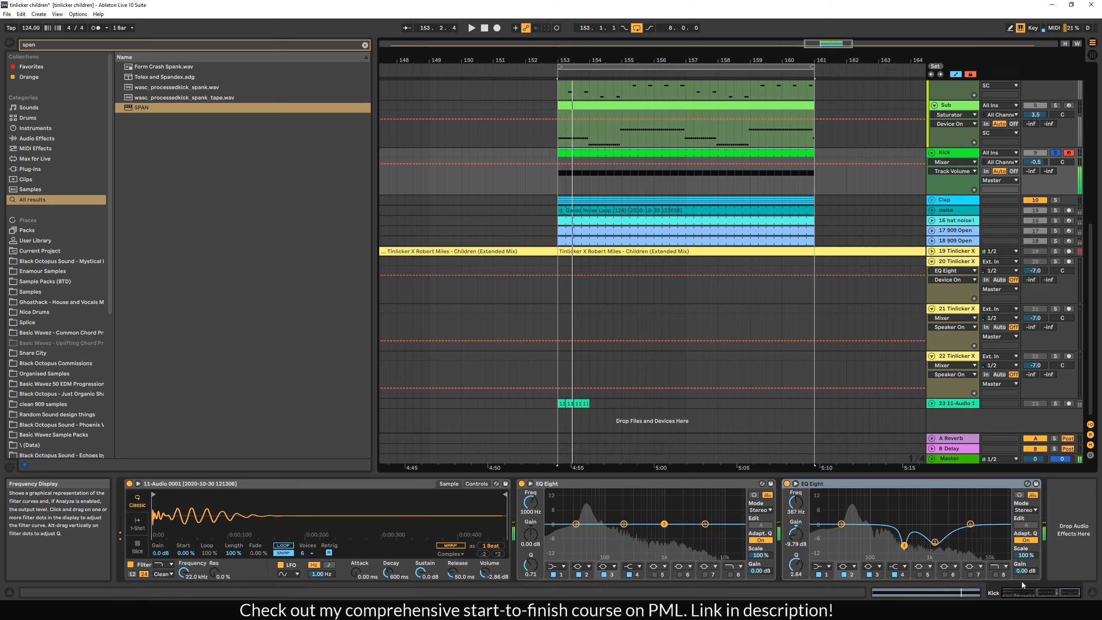
Step: Compare the Kick with its second EQ Eight bypassed and active, leaving the device switched on
left_click(786, 483)
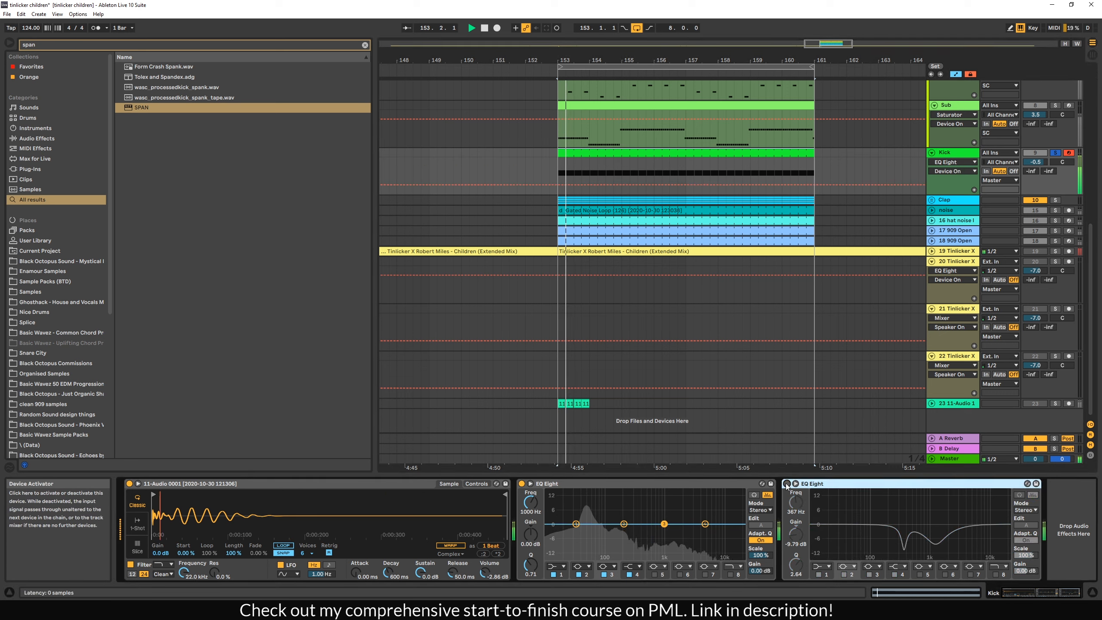
key("space")
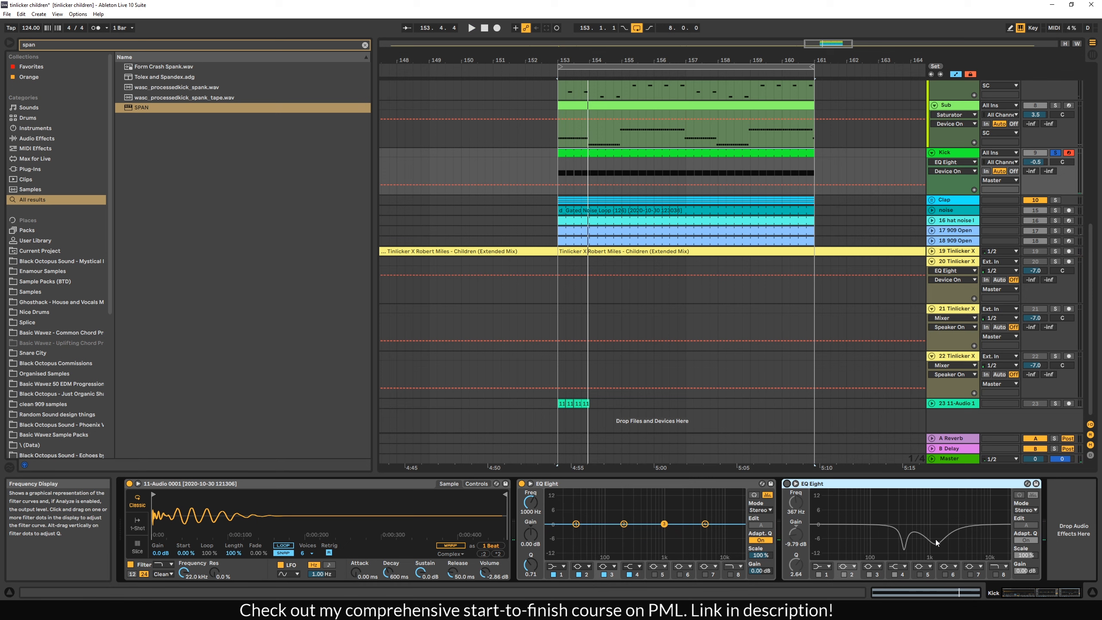
key("space")
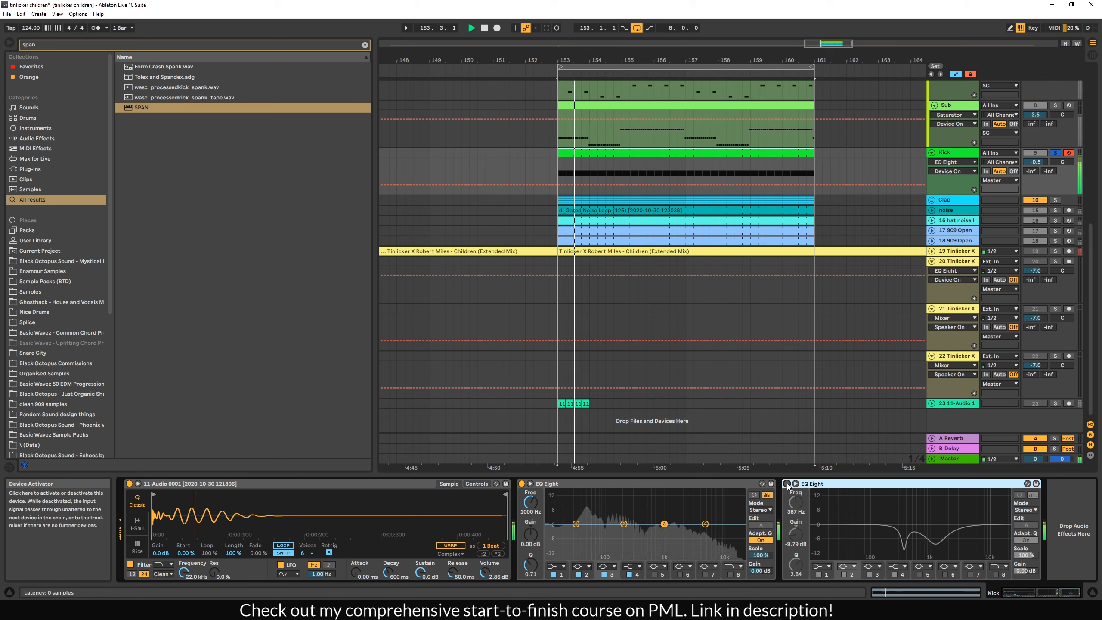
left_click(786, 484)
key("space")
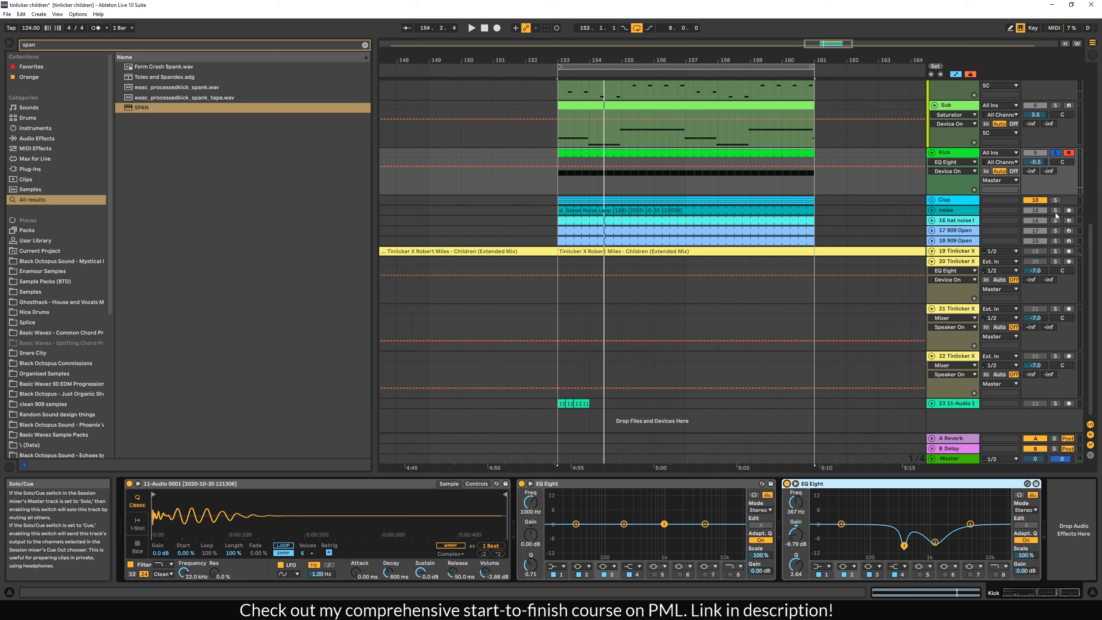
Step: Unfold the noise track, and solo the Clap group in place of the Kick and unfold its layers
left_click(932, 210)
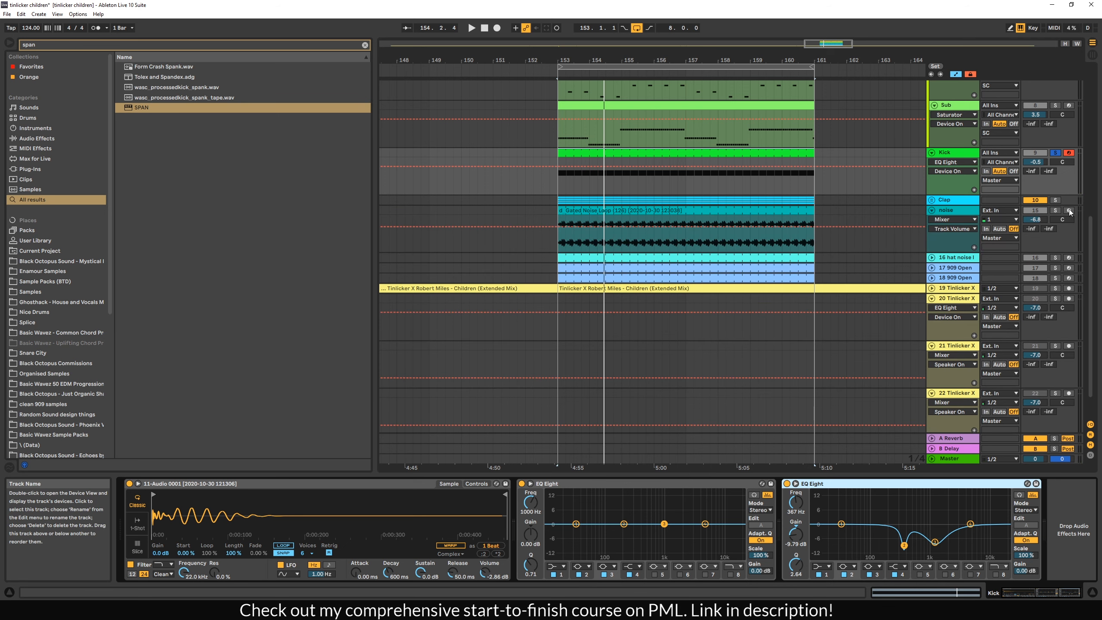
left_click(1055, 210)
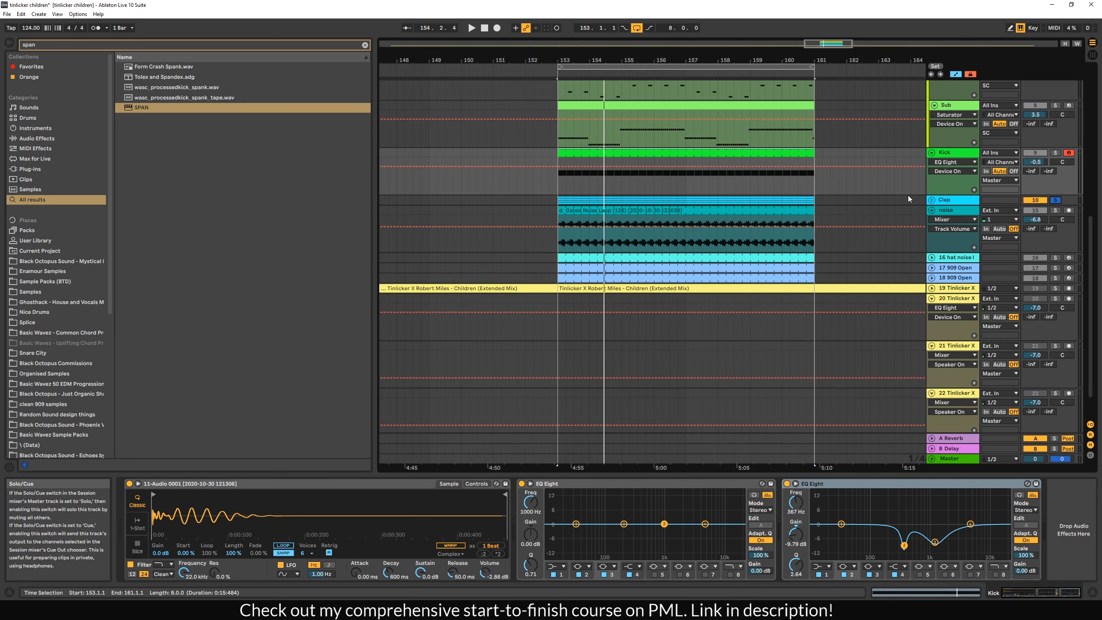
left_click(931, 200)
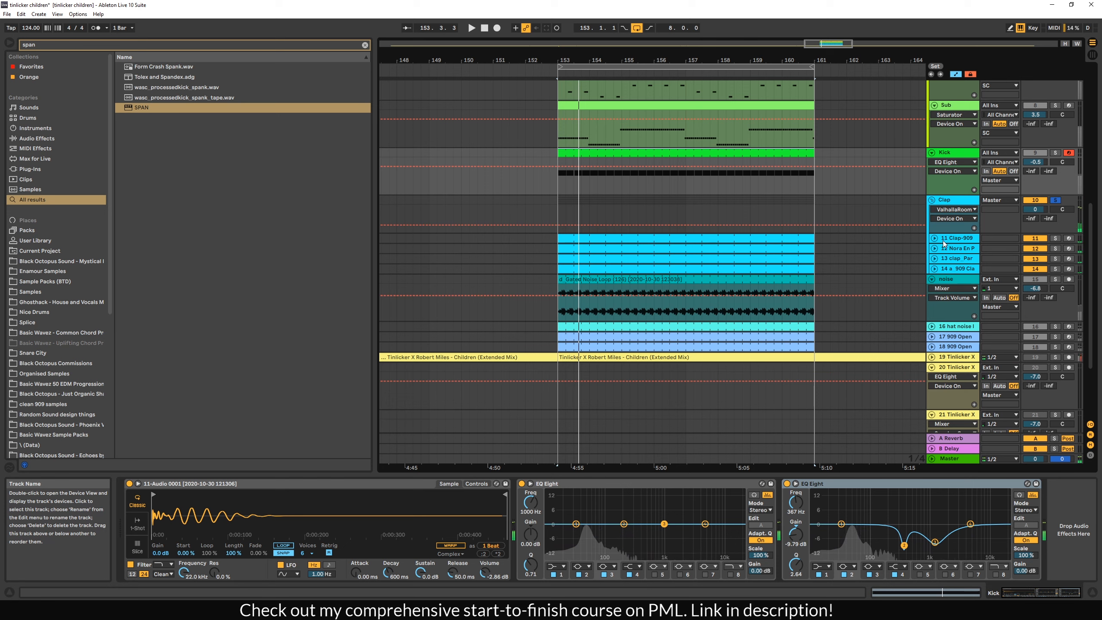
Step: Unfold and solo track 11 (Clap-909), display its devices and play it from bar 153
left_click(935, 238)
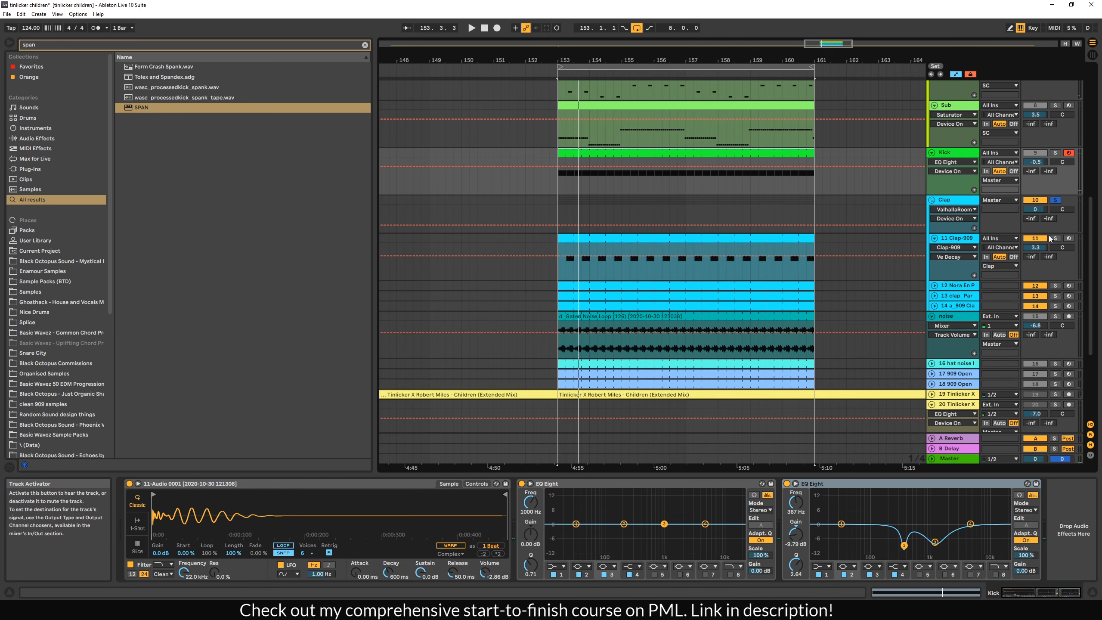
left_click(952, 238)
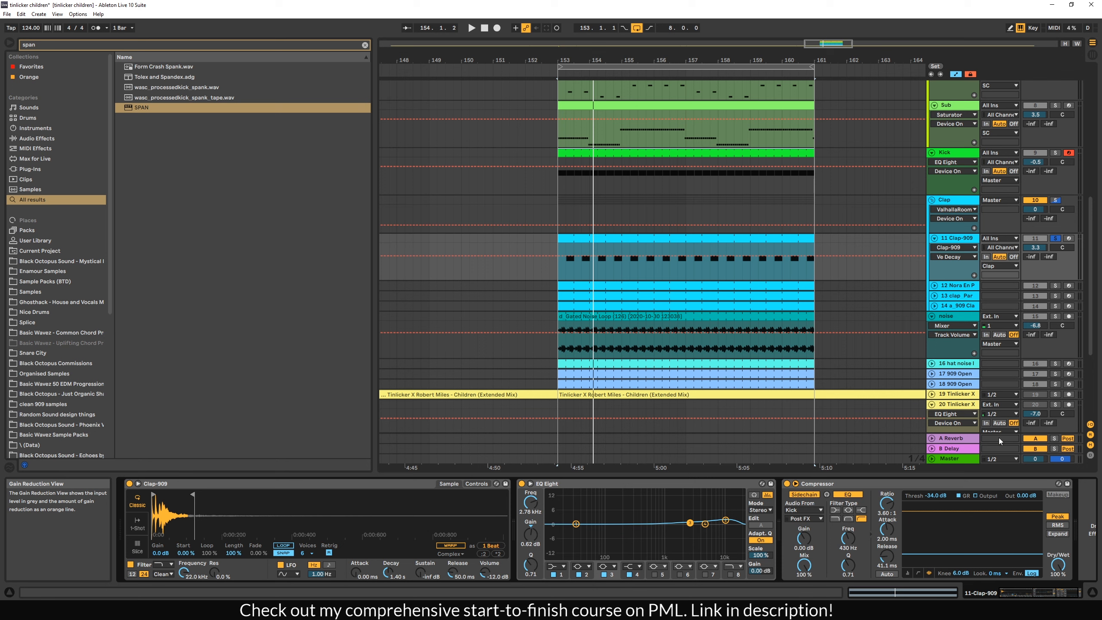
key("space")
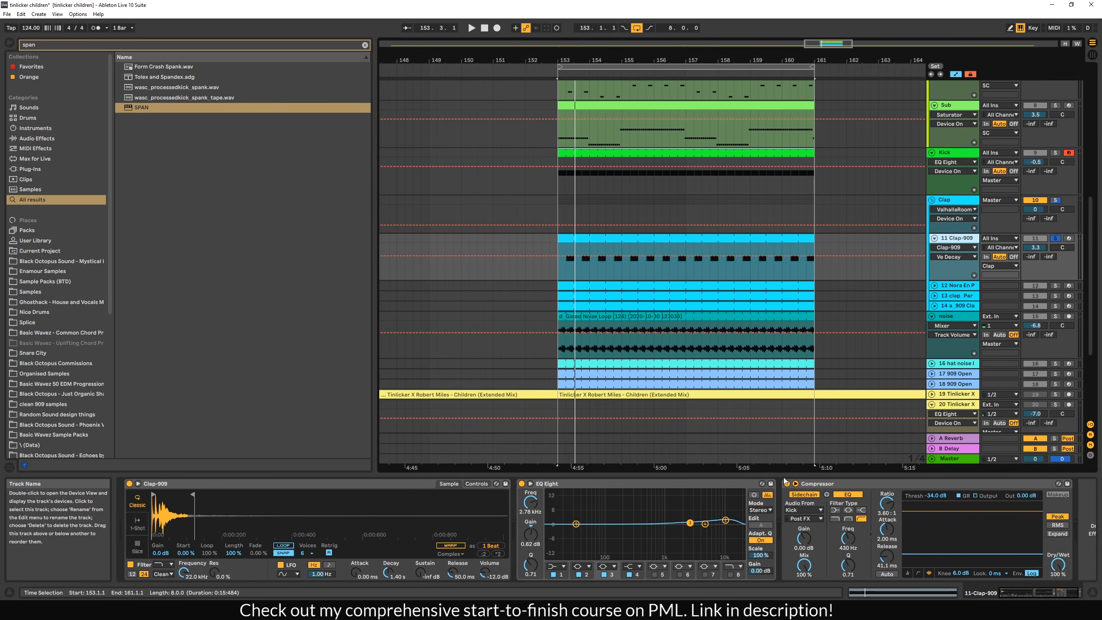
Step: Solo and unfold track 12 (Nora En Pure - Zambia Clap), display its devices and audition it from bar 153
left_click(1055, 285)
left_click(950, 286)
key("Right")
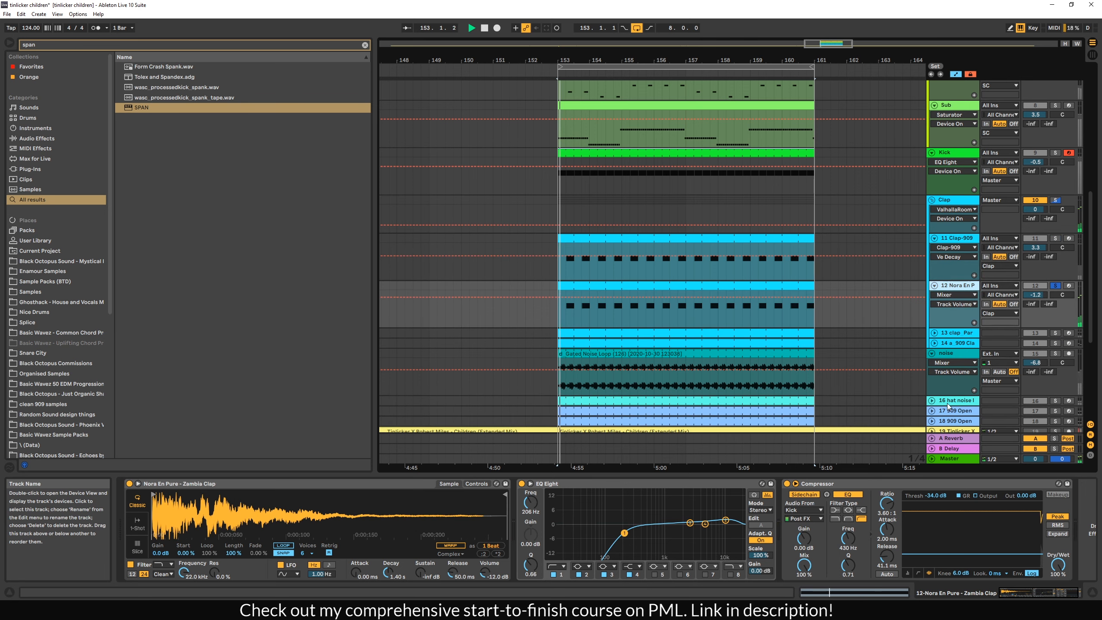
key("space")
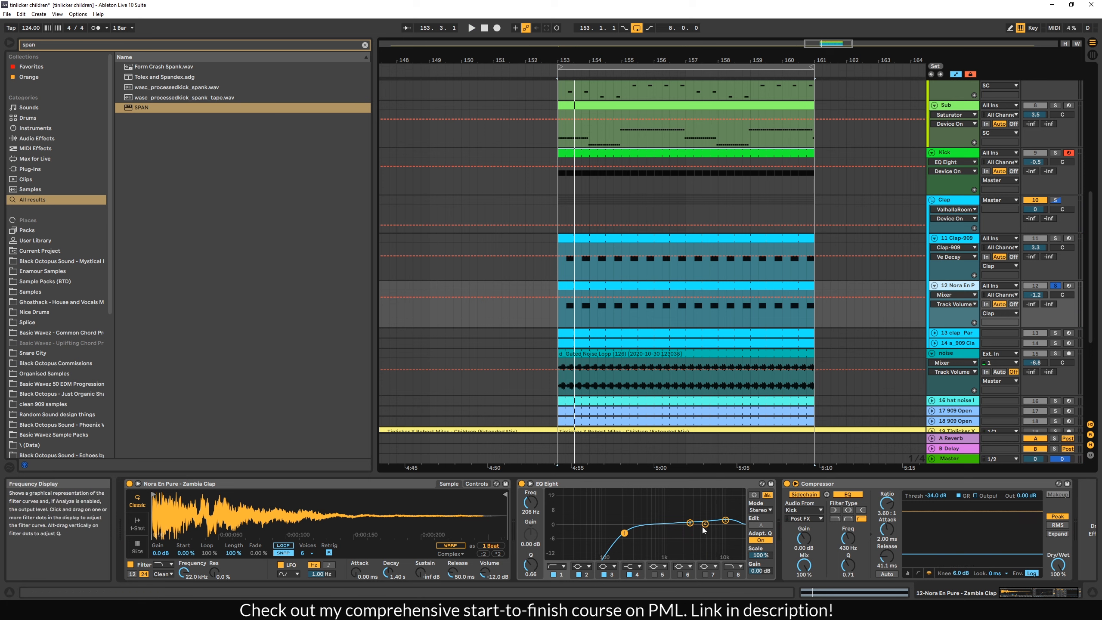
key("space")
key("space")
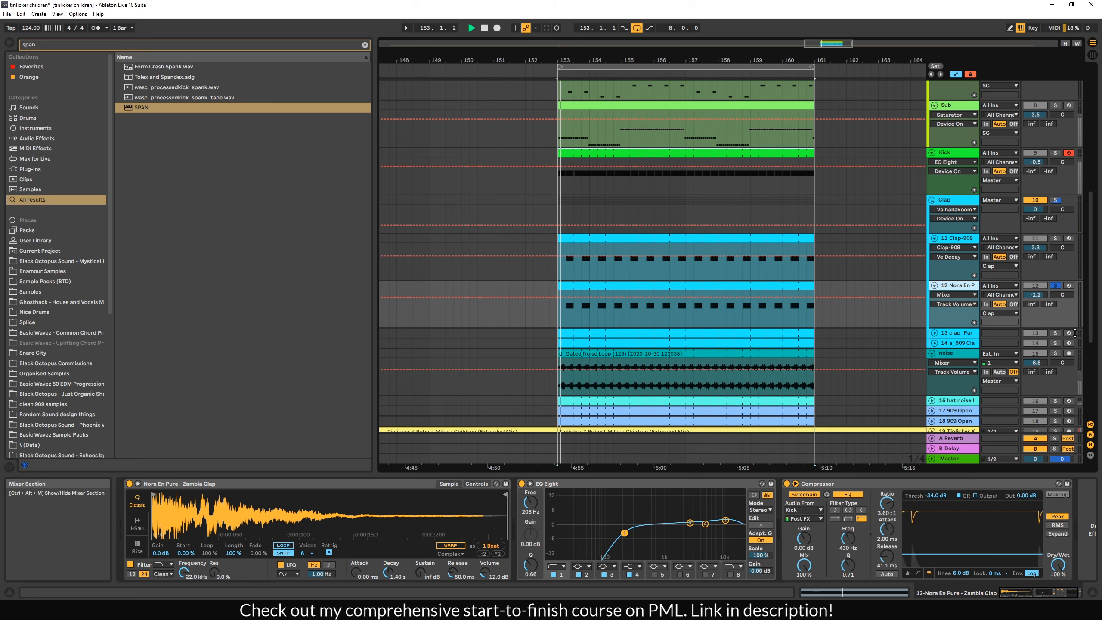
key("space")
Step: Solo and unfold track 13 (clap_Parabola), display its devices and audition it from bar 153
left_click(951, 333)
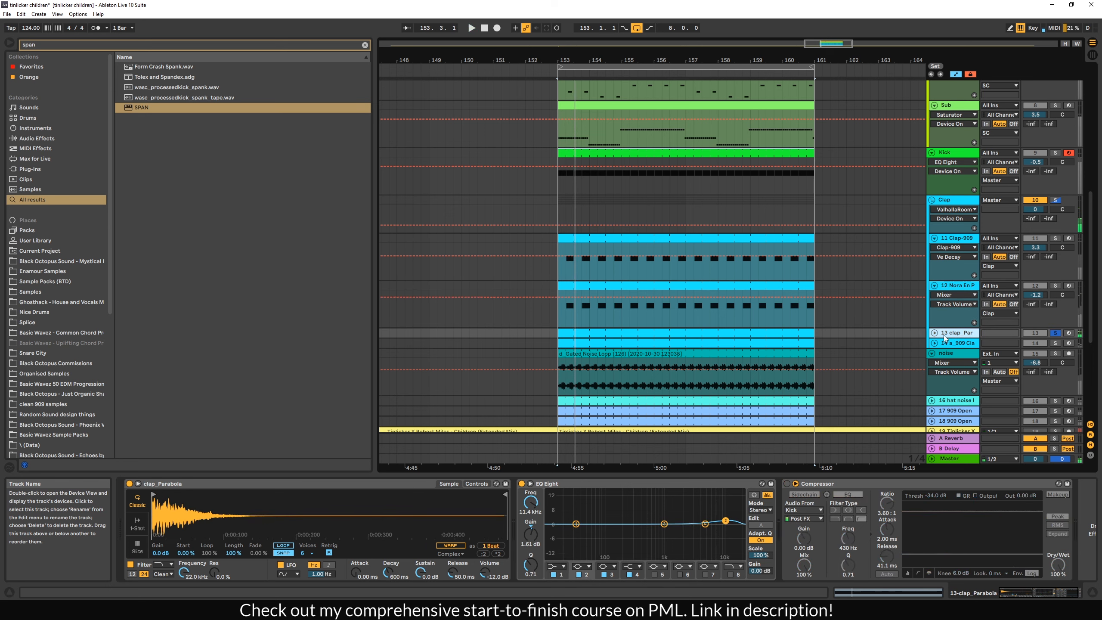
key("Right")
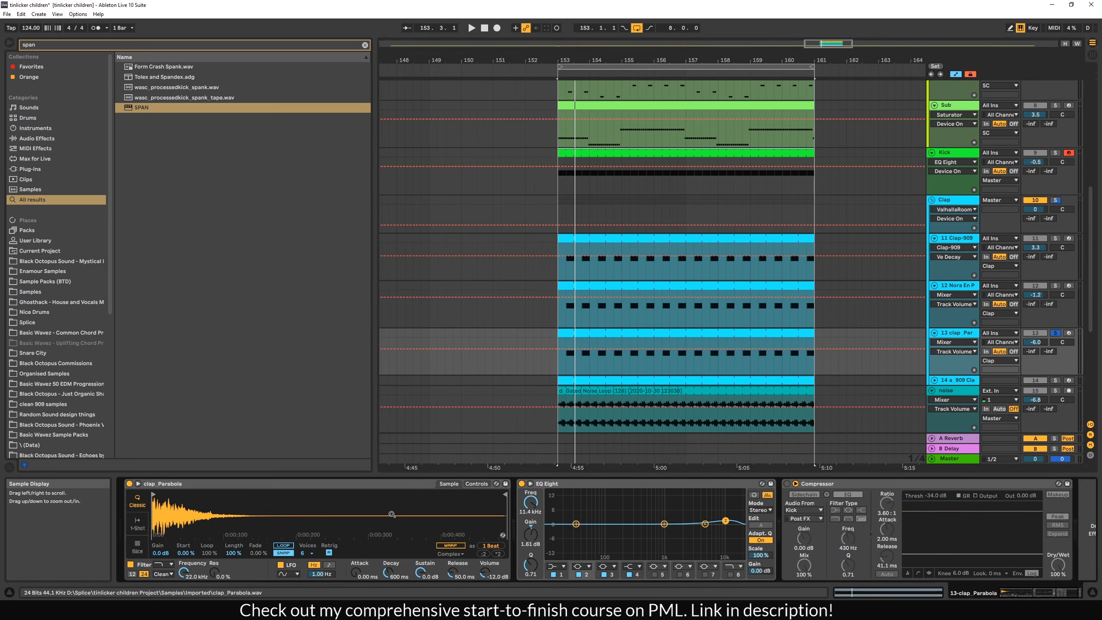
key("space")
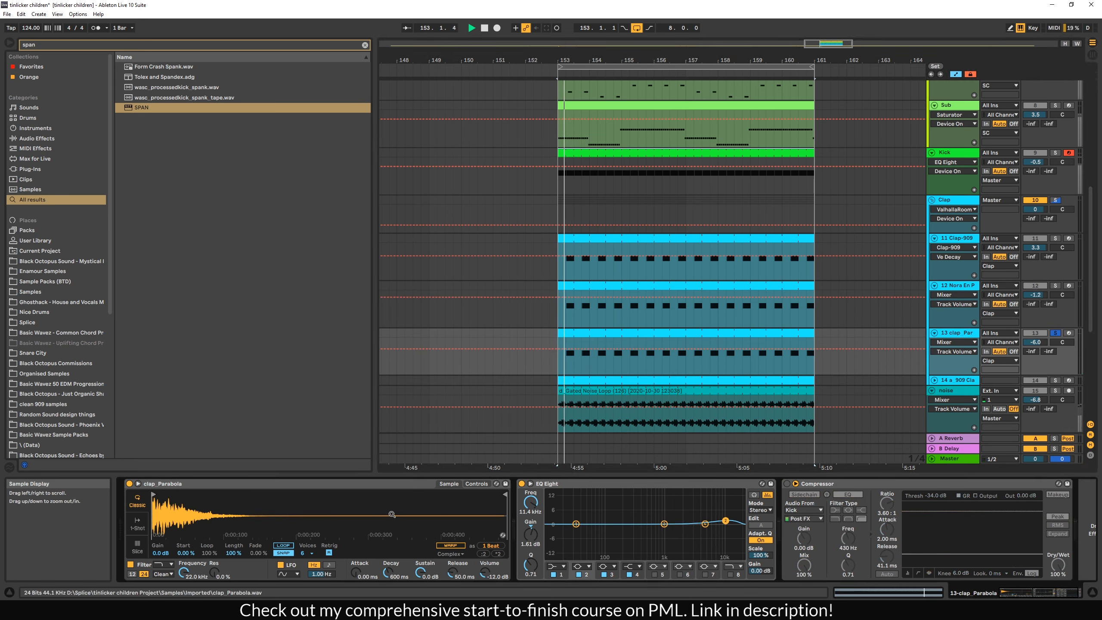
key("space")
Step: Switch band 1 of track 13's EQ Eight to a low cut at about 167 Hz and audition the clap
left_click(576, 523)
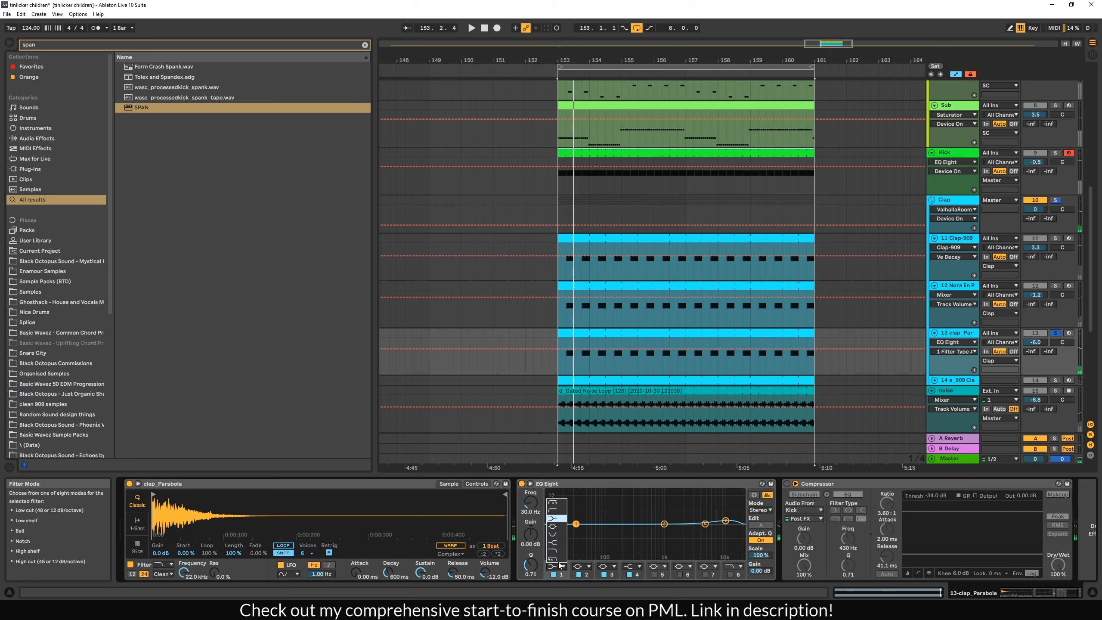
key("space")
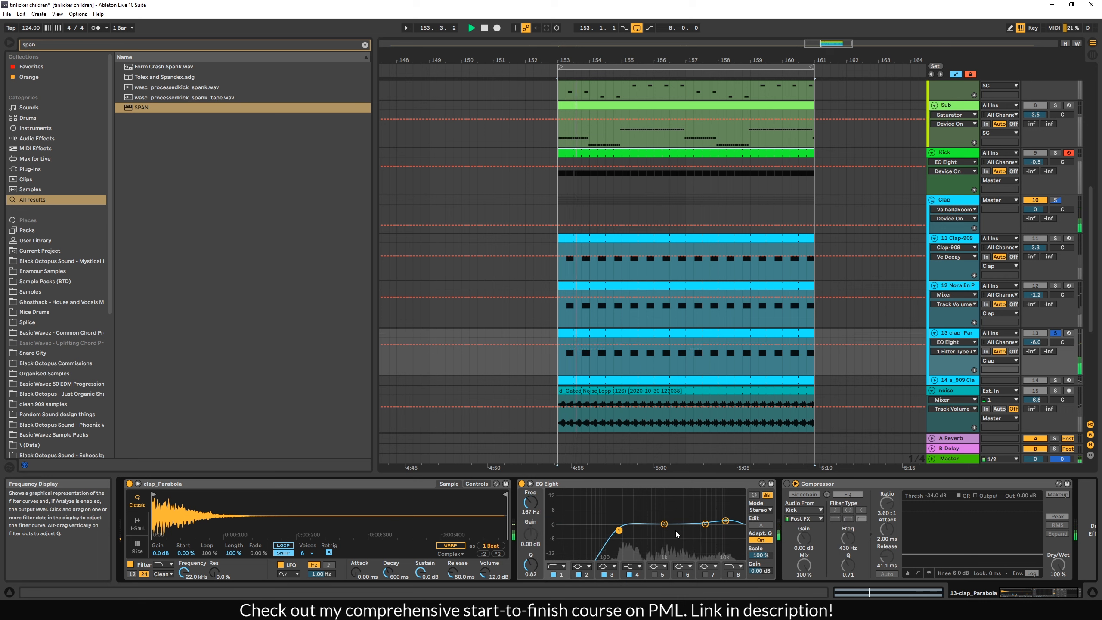
key("space")
Step: Solo and unfold track 14 (a_909 Clap), display its devices and audition it from bar 153
left_click(1055, 380)
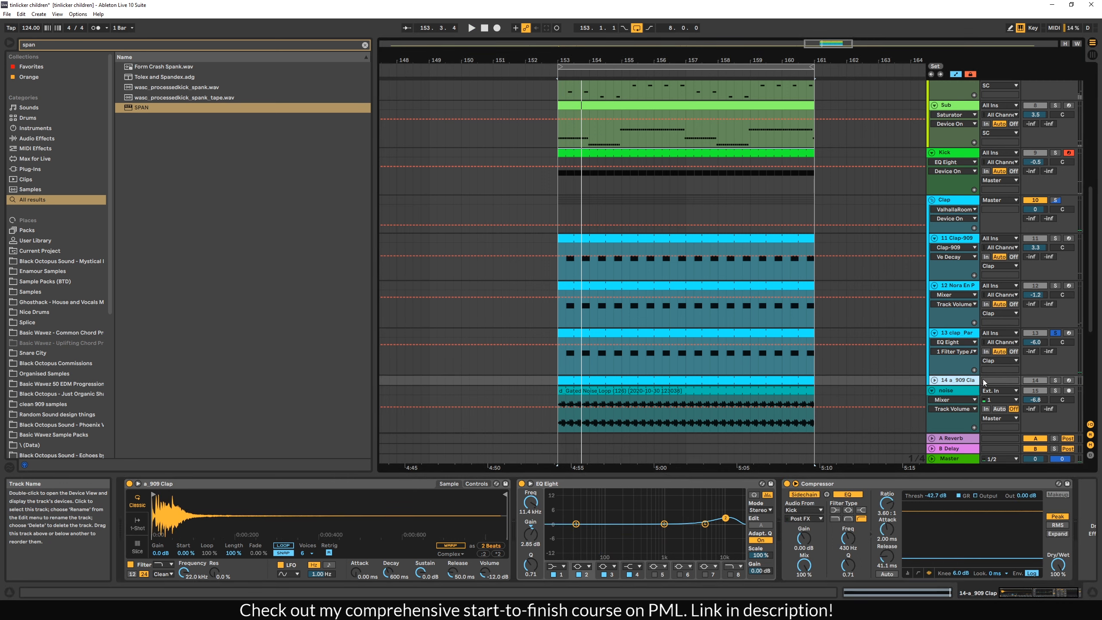
left_click(933, 380)
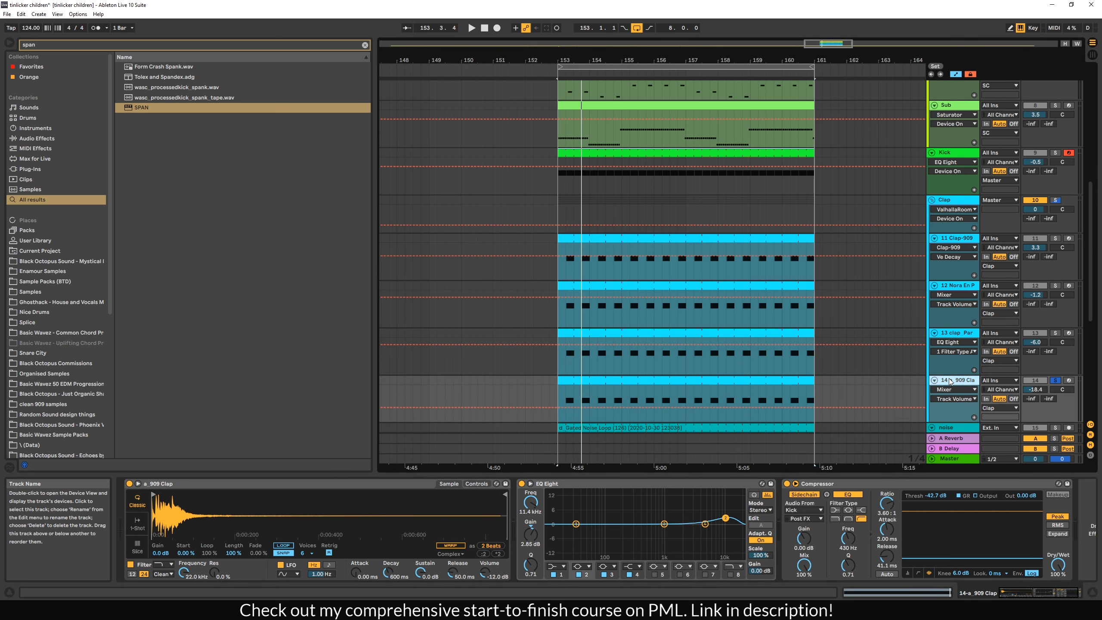
key("space")
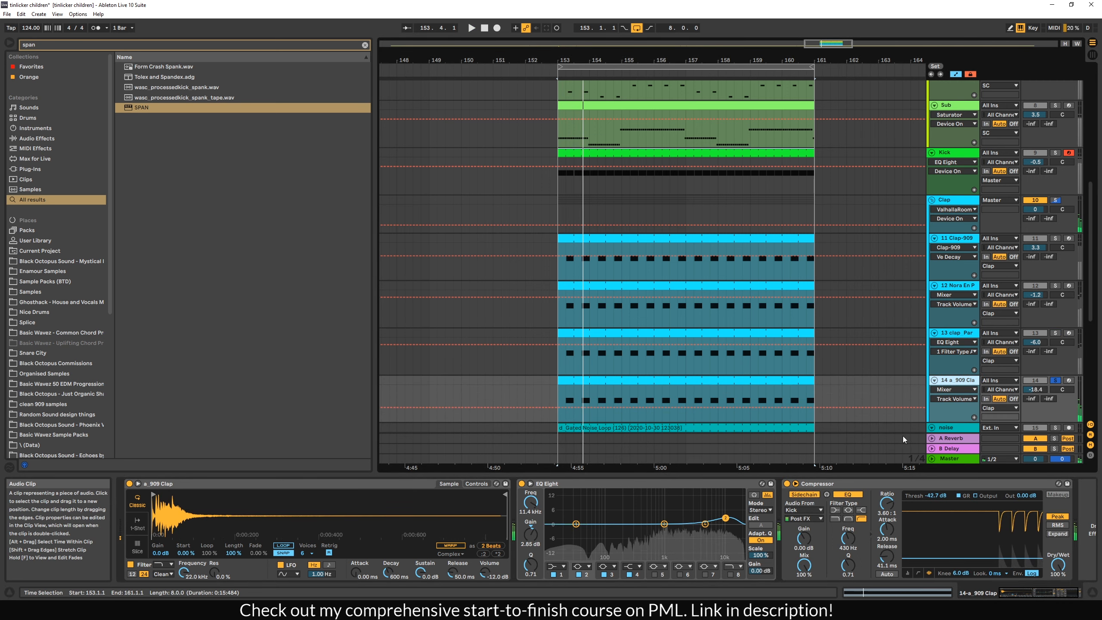
key("space")
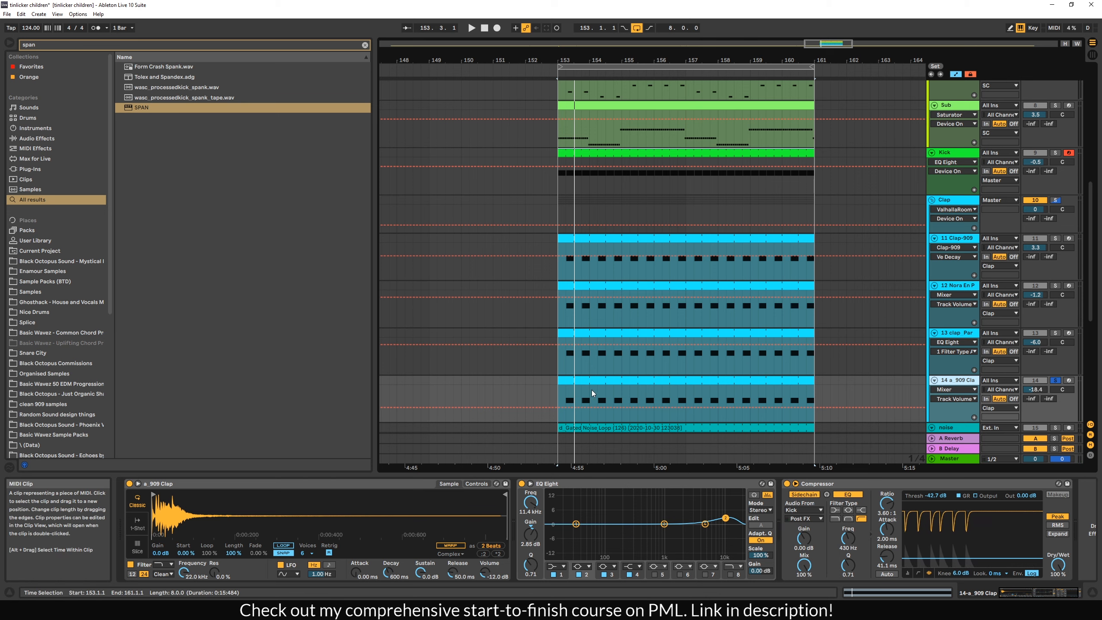
Step: Open track 14's MIDI clip and check the start of its C3 note against beat 1.2
left_click(580, 381)
double_click(580, 382)
left_click(683, 416)
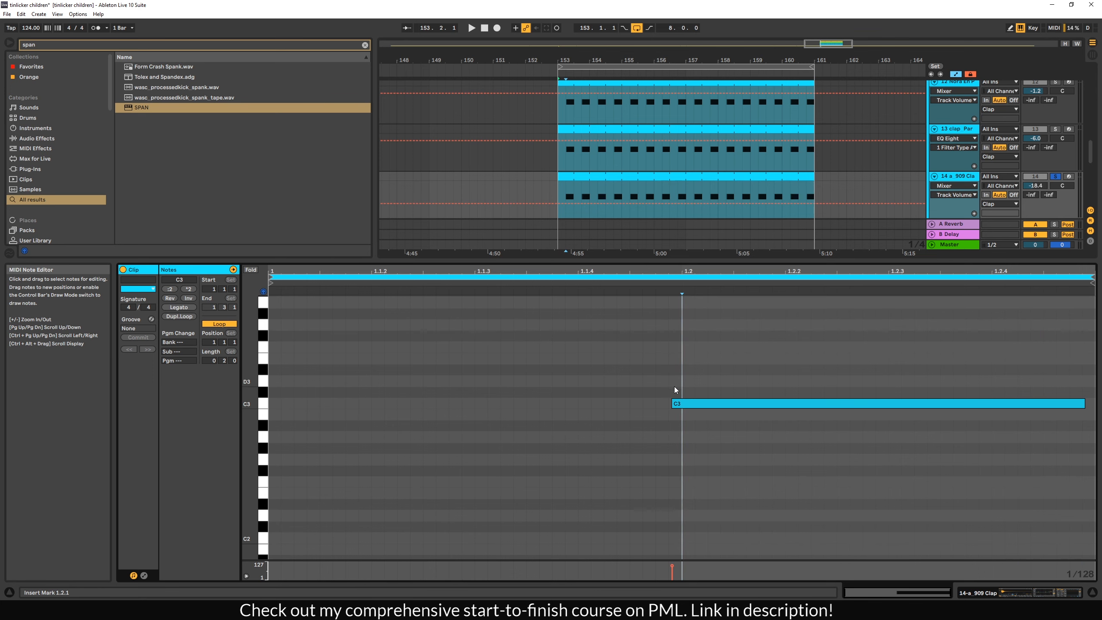
scroll(905, 158, "down", 2)
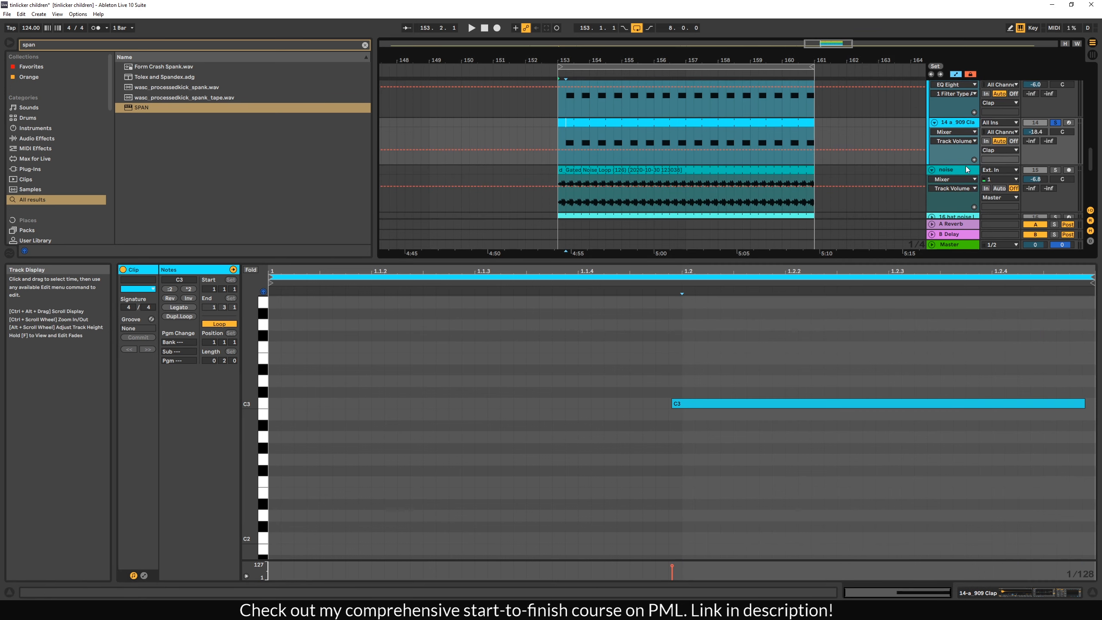
Step: Return to track 14's devices, add clap tracks 11 to 13 to the solo and play all four layers together
double_click(961, 126)
key("space")
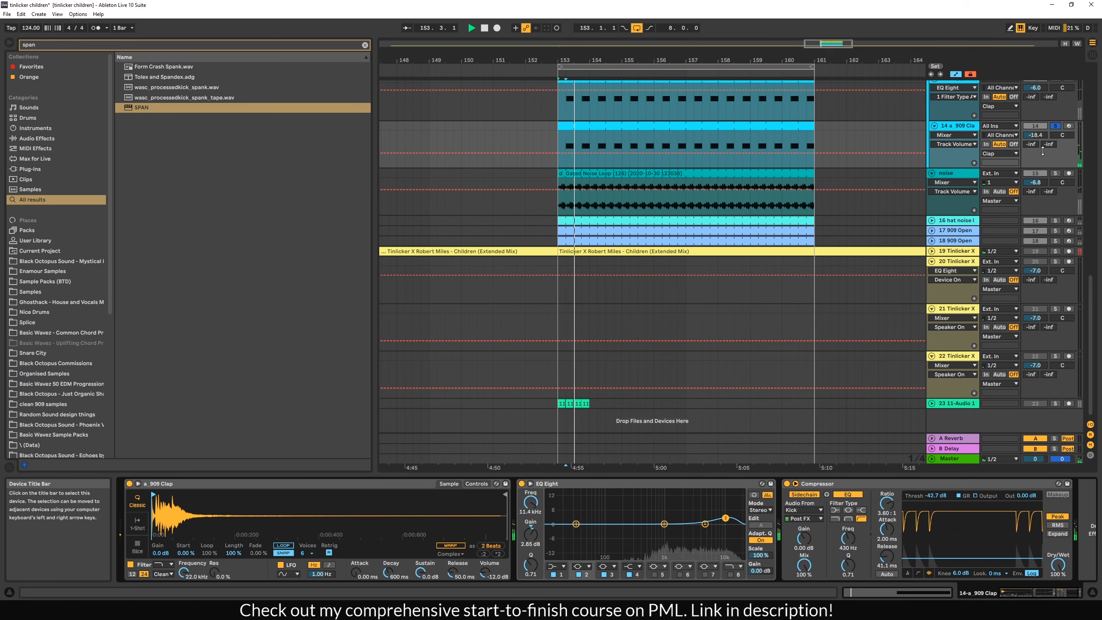
scroll(1050, 200, "up", 2)
scroll(1058, 195, "up", 2)
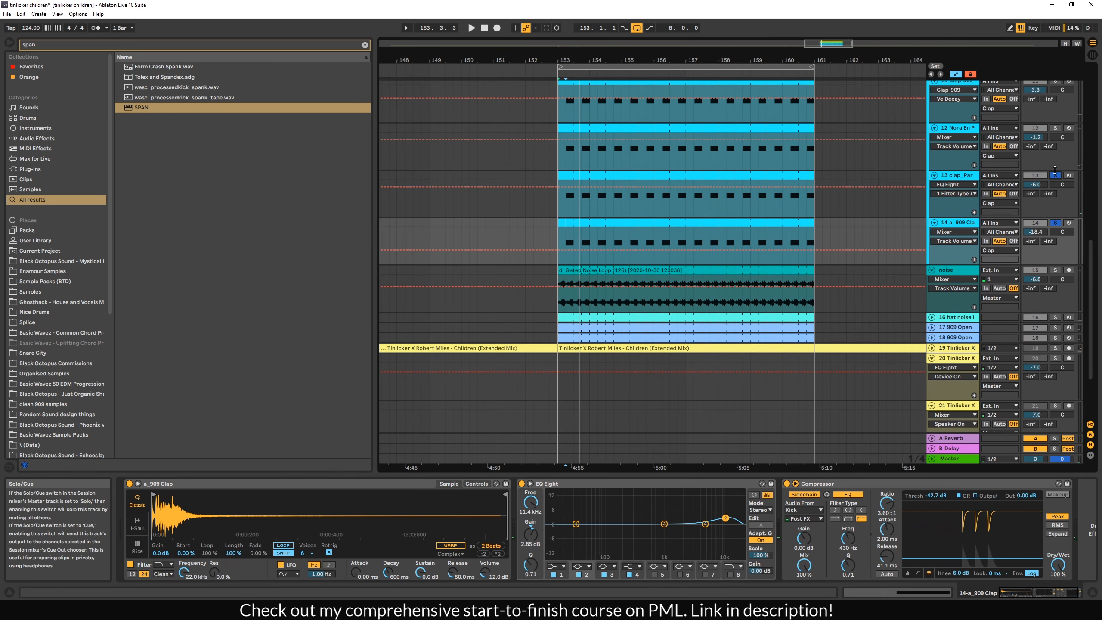
scroll(1057, 132, "up", 1)
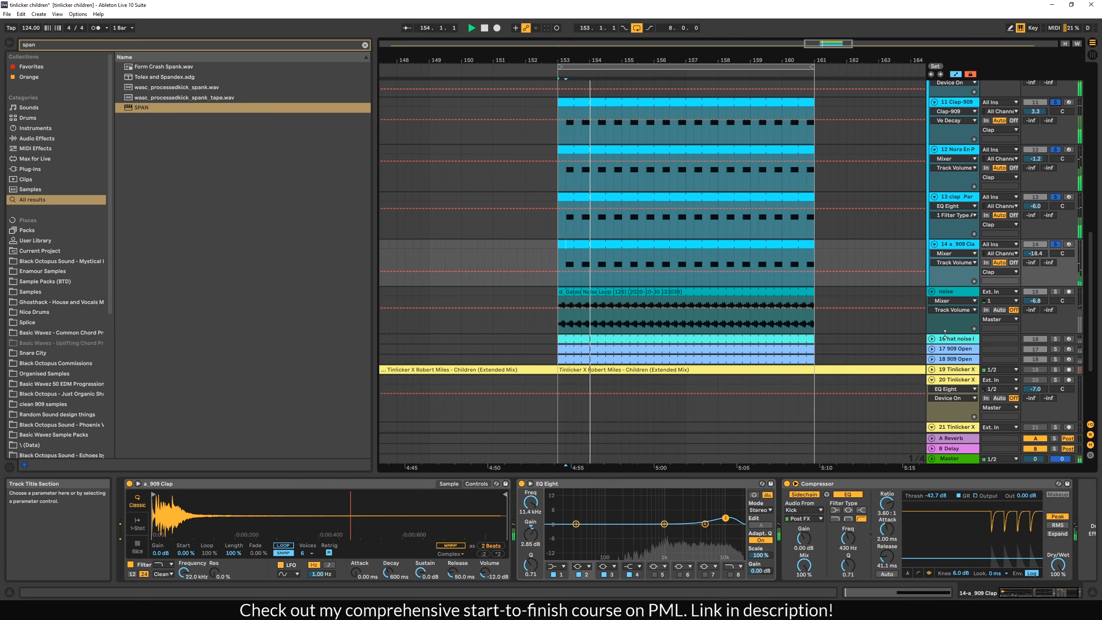
scroll(1054, 217, "up", 4)
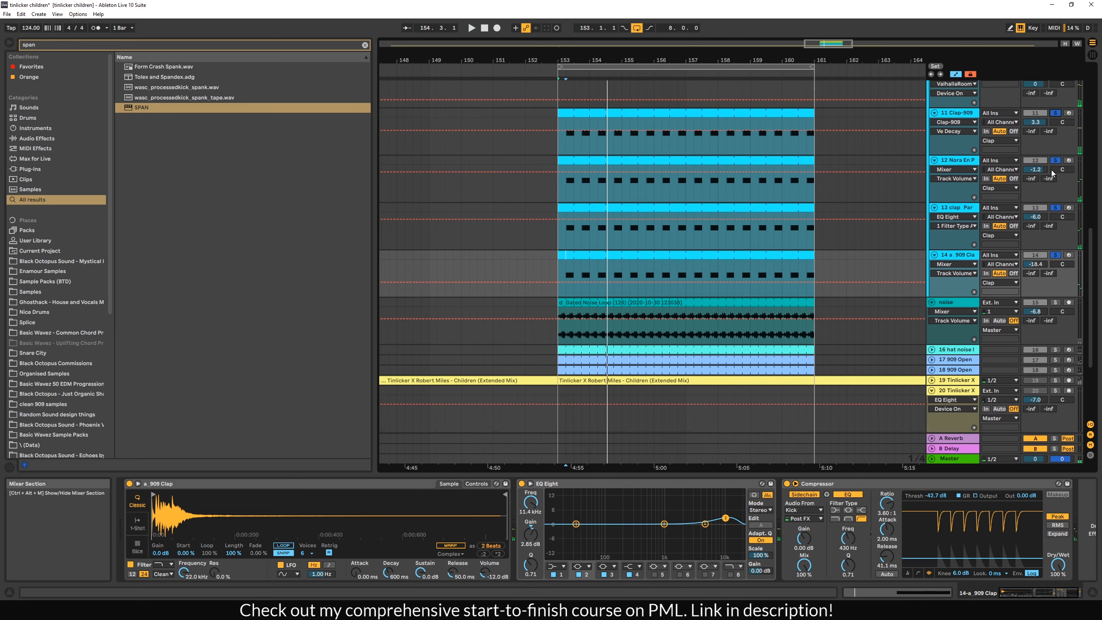
scroll(1056, 173, "up", 2)
scroll(1054, 260, "down", 4)
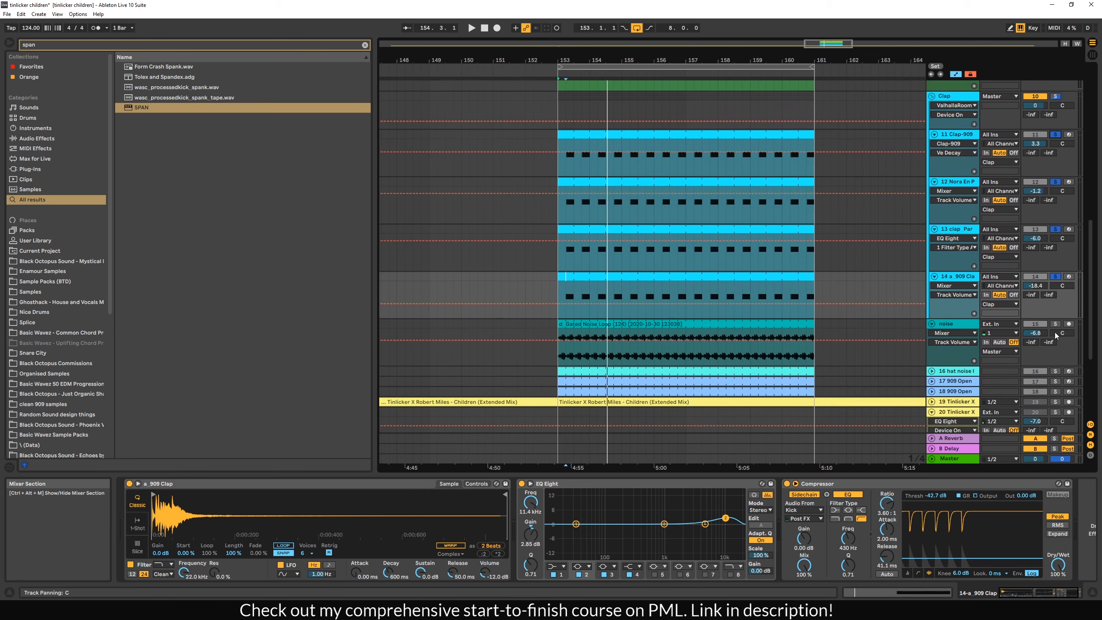
Step: Solo the noise track instead of the claps, open its Gated Noise Loop clip and reduce the clip view's height
key("space")
key("Down")
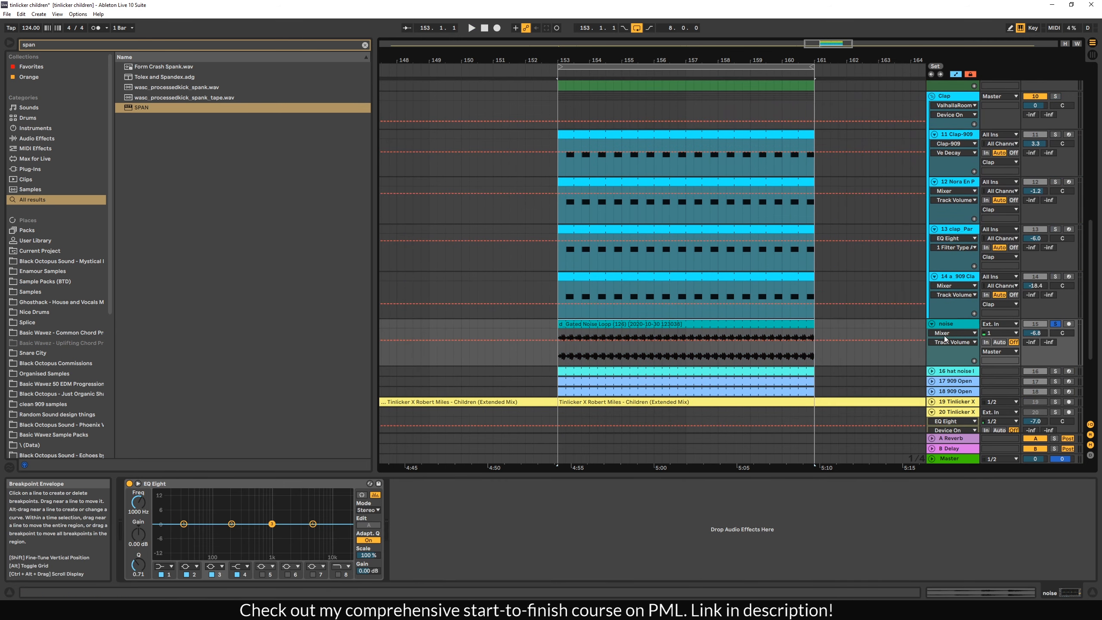
double_click(636, 327)
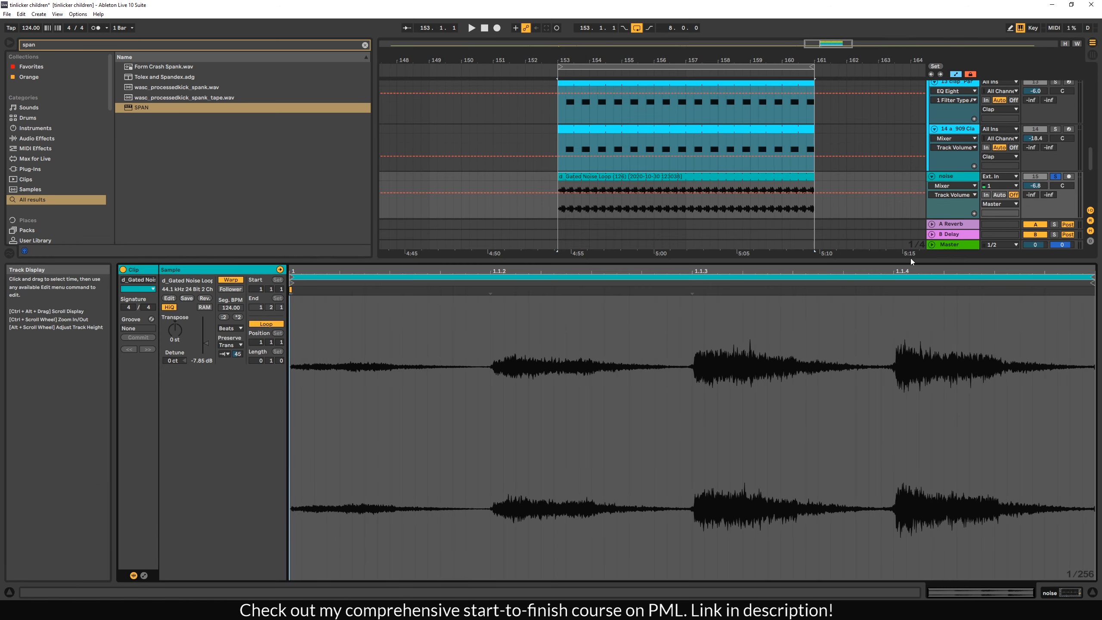
left_click_drag(908, 263, 932, 396)
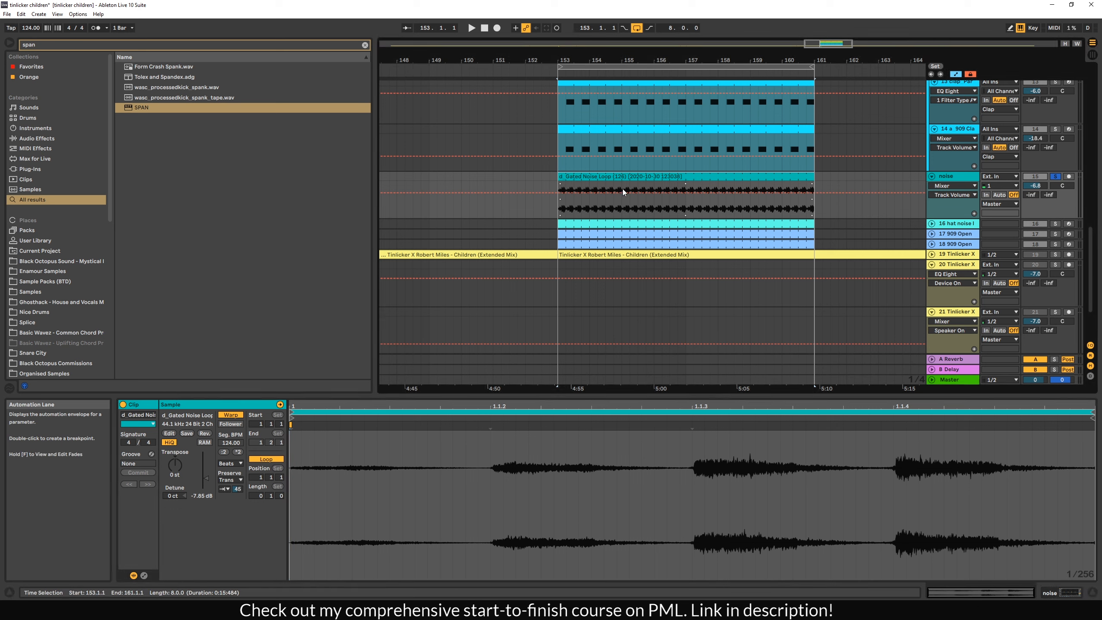
Step: Mark bars 153 to 156 of the noise track, play it from bar 153 and reopen its audio clip
left_click_drag(559, 211, 656, 211)
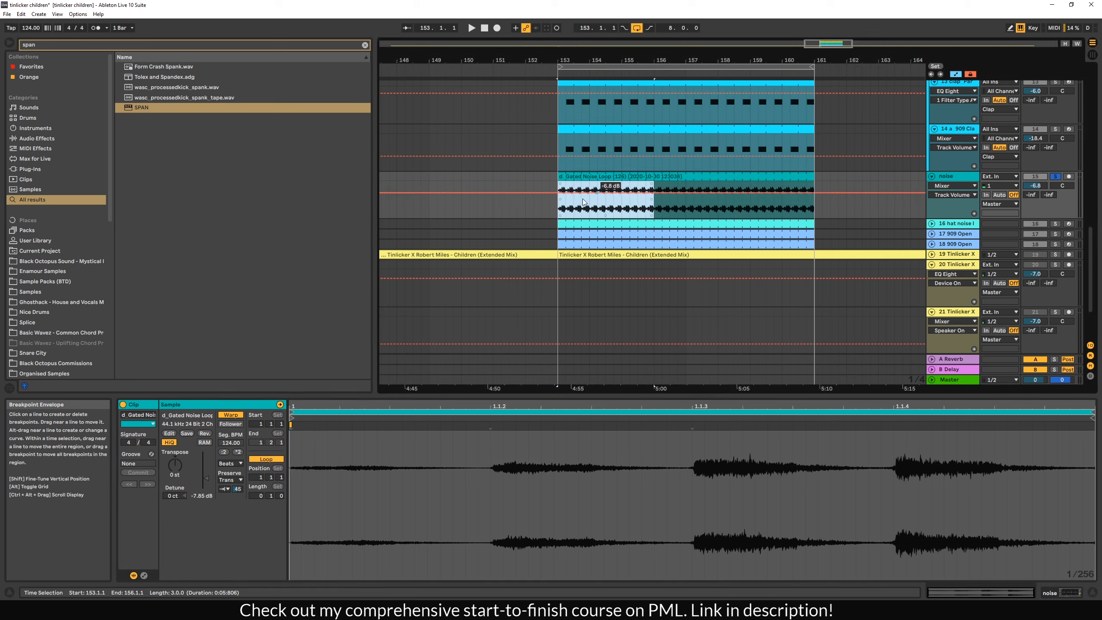
left_click(555, 212)
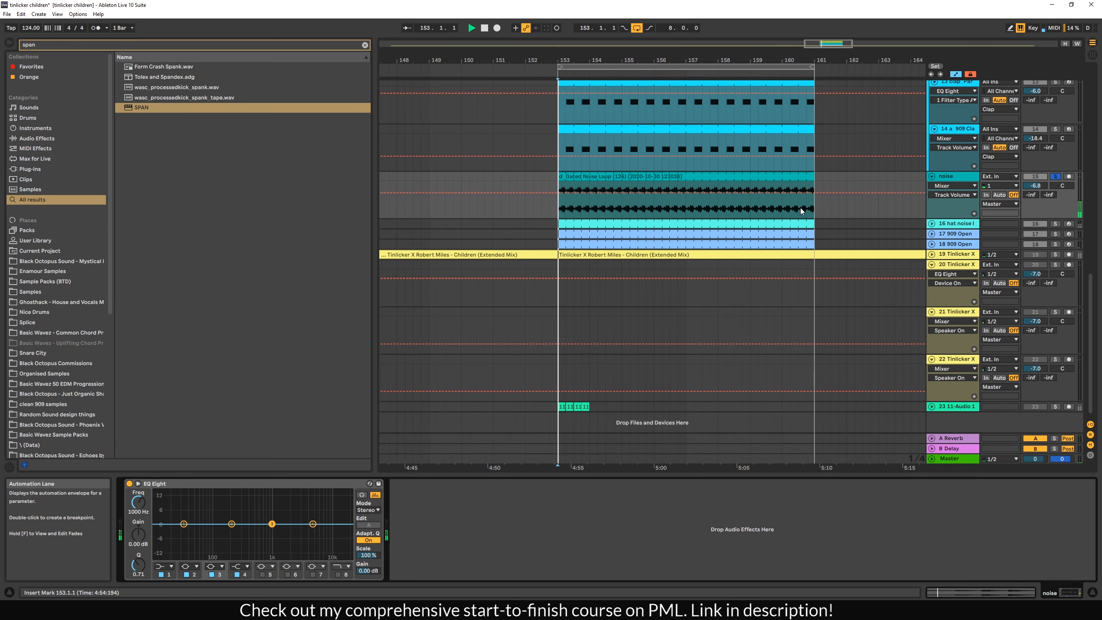
double_click(652, 177)
key("space")
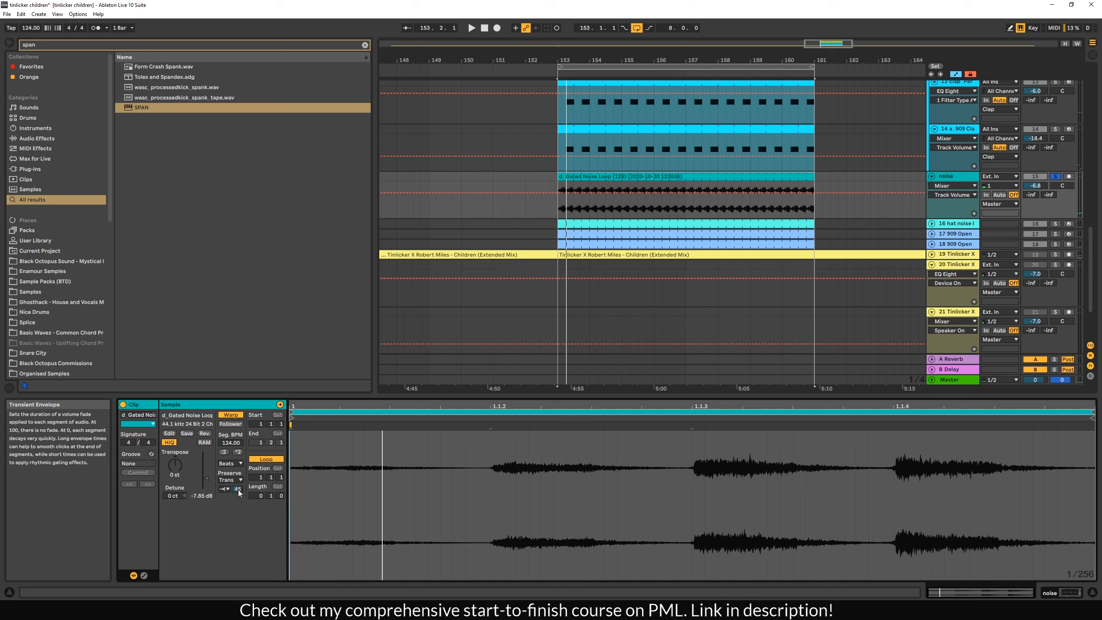
Step: Audition the noise clip with its Transient Envelope at 100, and set the envelope to 39
left_click(225, 488)
left_click(225, 497)
key("space")
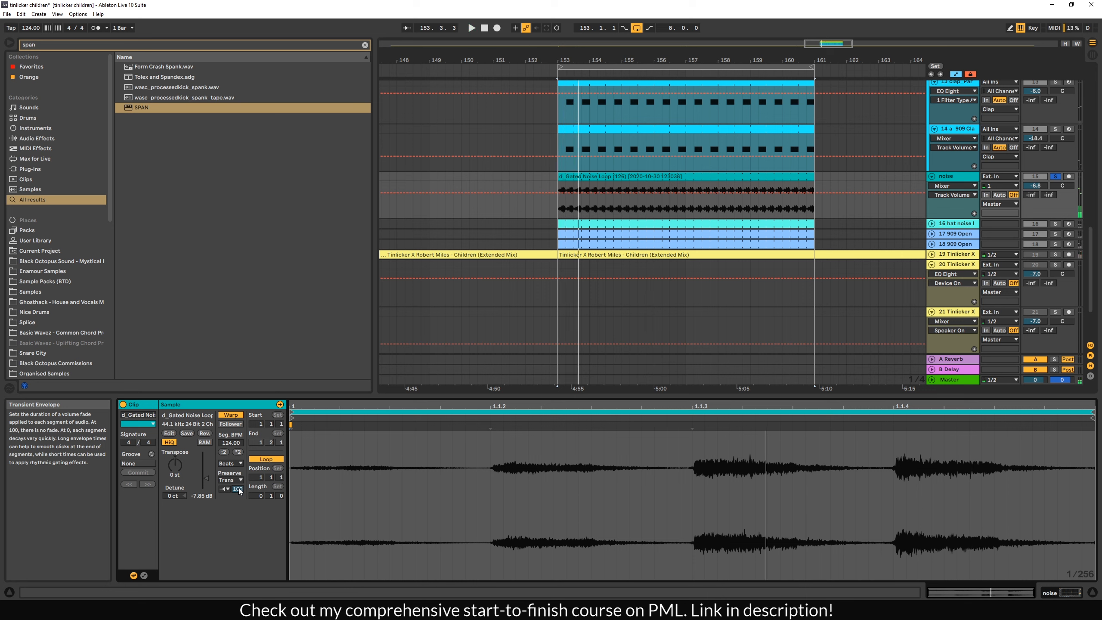
left_click_drag(239, 491, 239, 517)
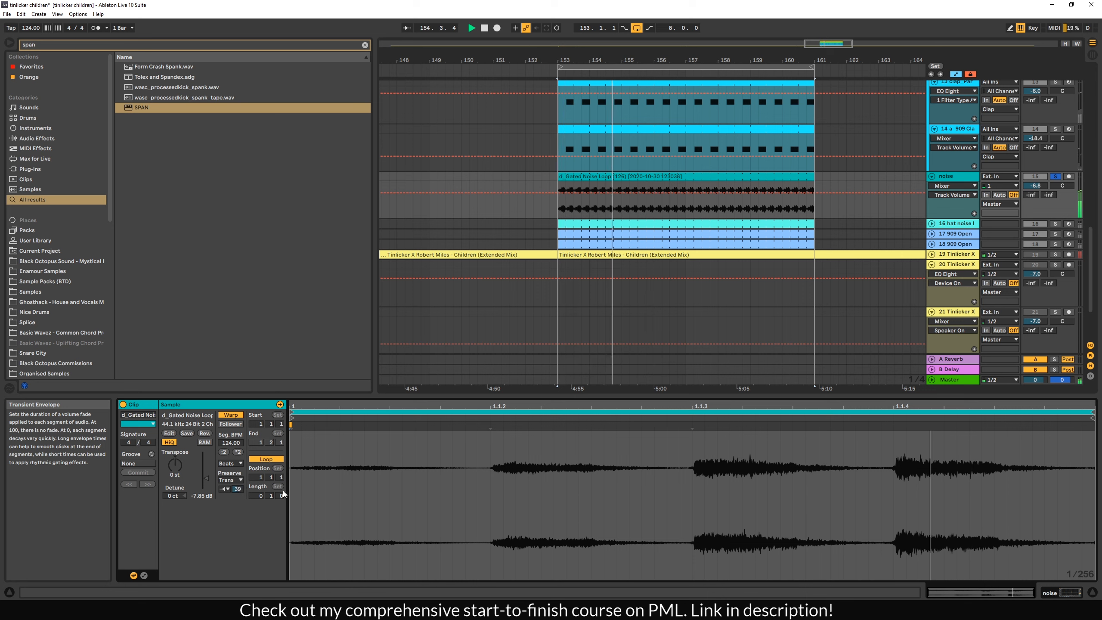
key("space")
Step: Solo and unfold track 16 (hat noise long) in place of the noise track and play it from bar 153
key("space")
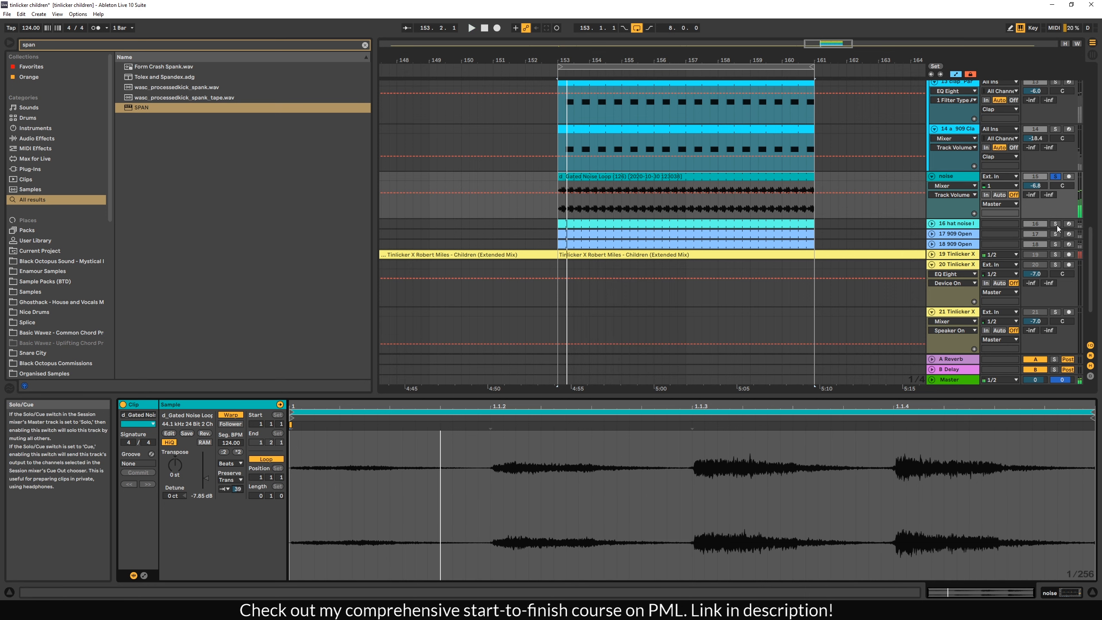
left_click(1056, 224)
left_click(933, 224)
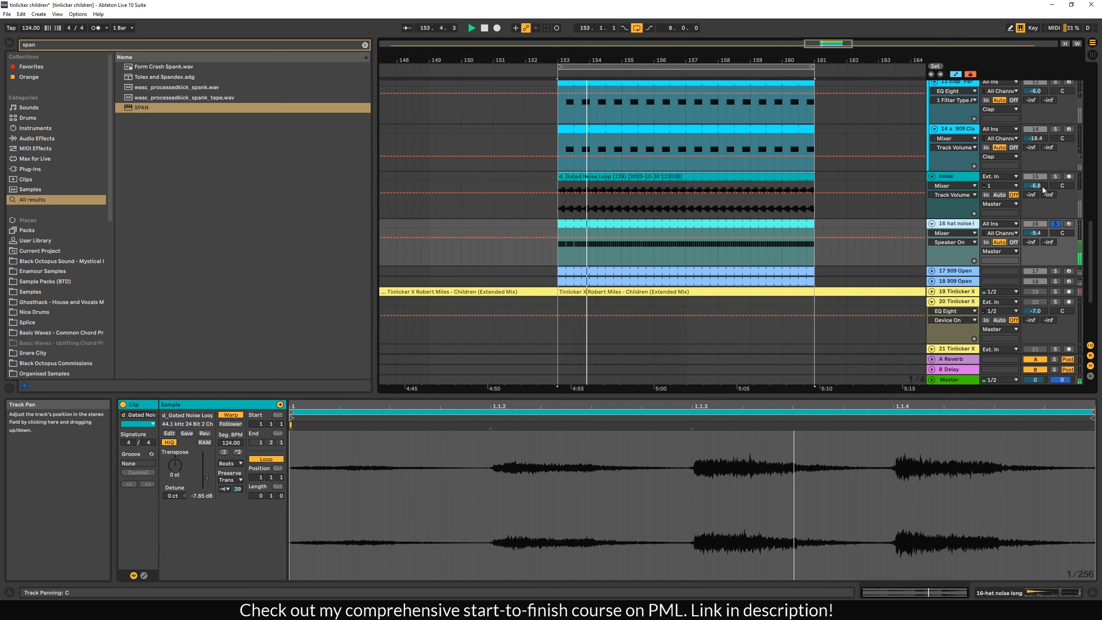
Step: Stop playback, show the devices of track 16 (hat noise long), and open its MIDI clip to inspect the notes
key("space")
left_click(956, 228)
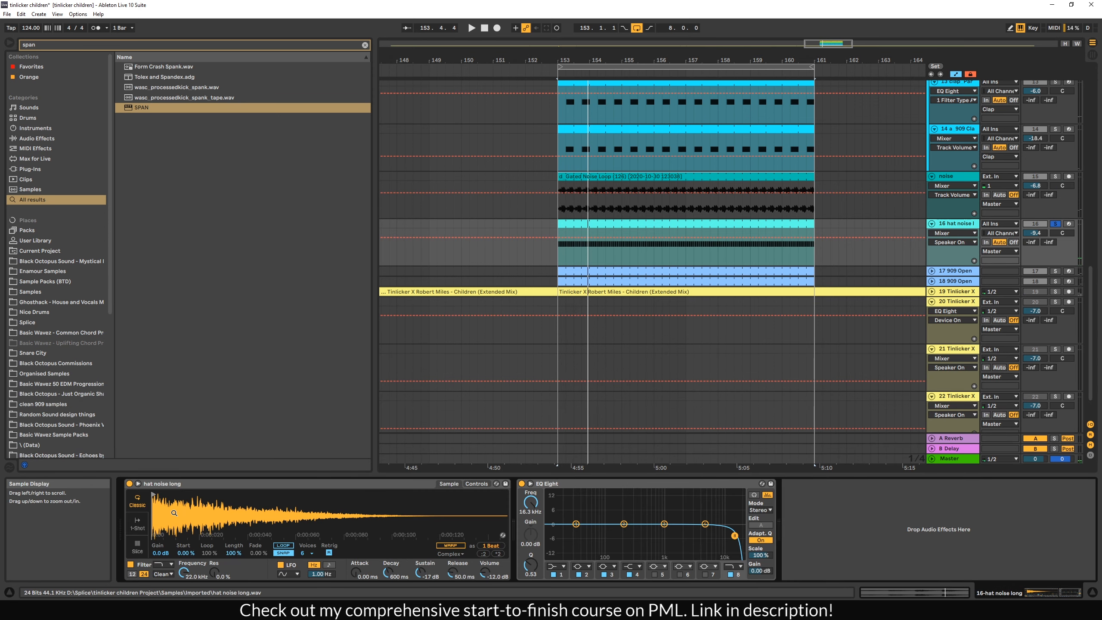
left_click(676, 232)
left_click(500, 530)
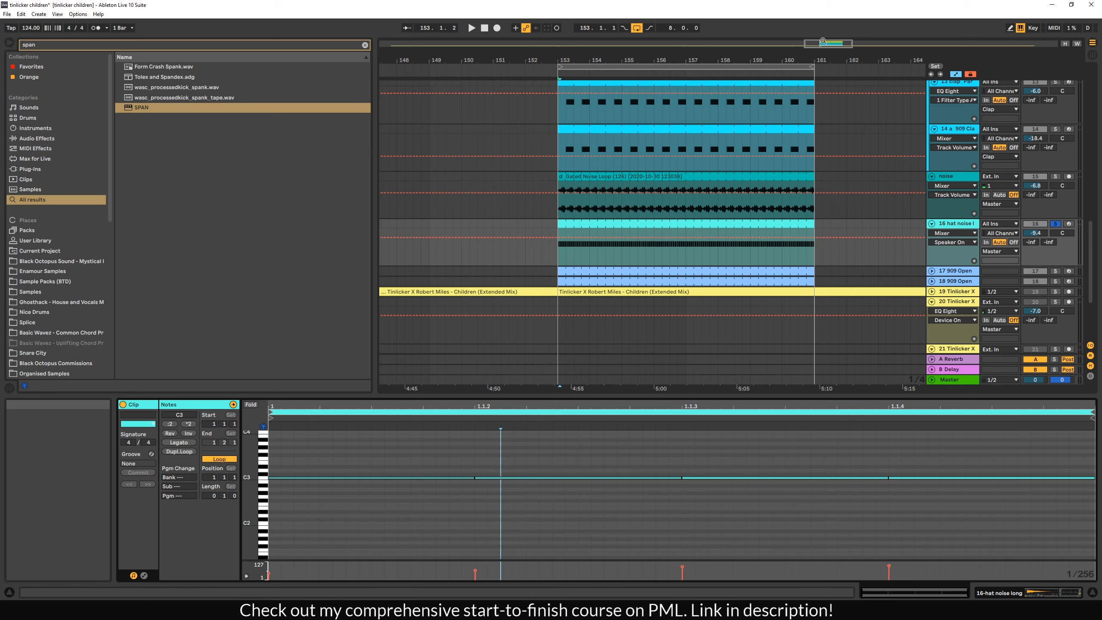
Step: Compare the Gated Noise Loop clip with the hat noise MIDI clip near bar 153 and play from bar 153
left_click_drag(822, 41, 711, 115)
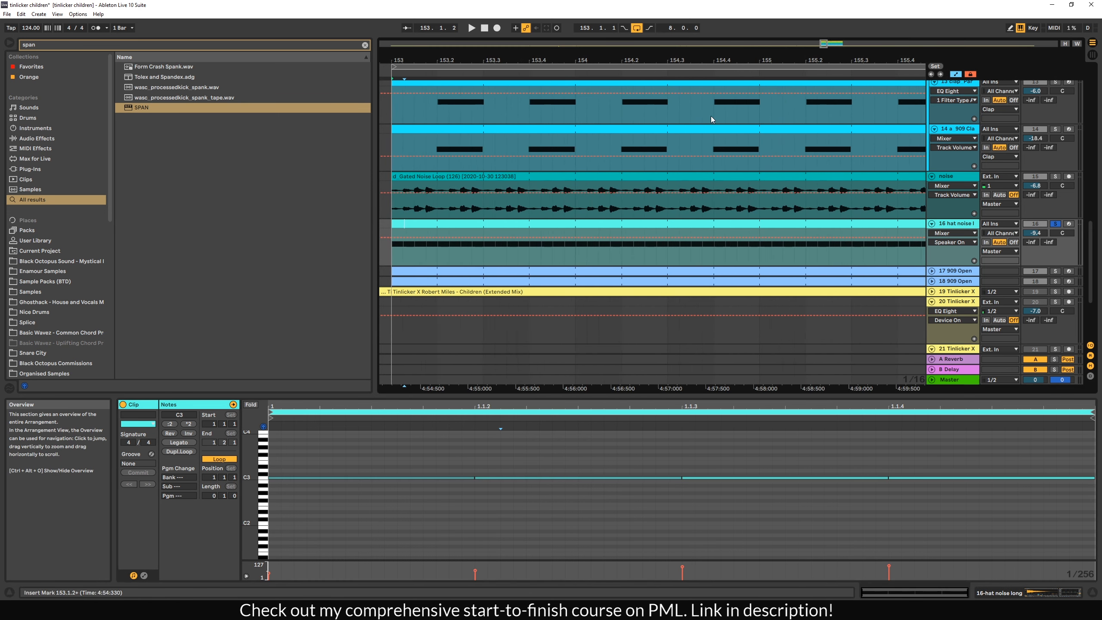
left_click(402, 190)
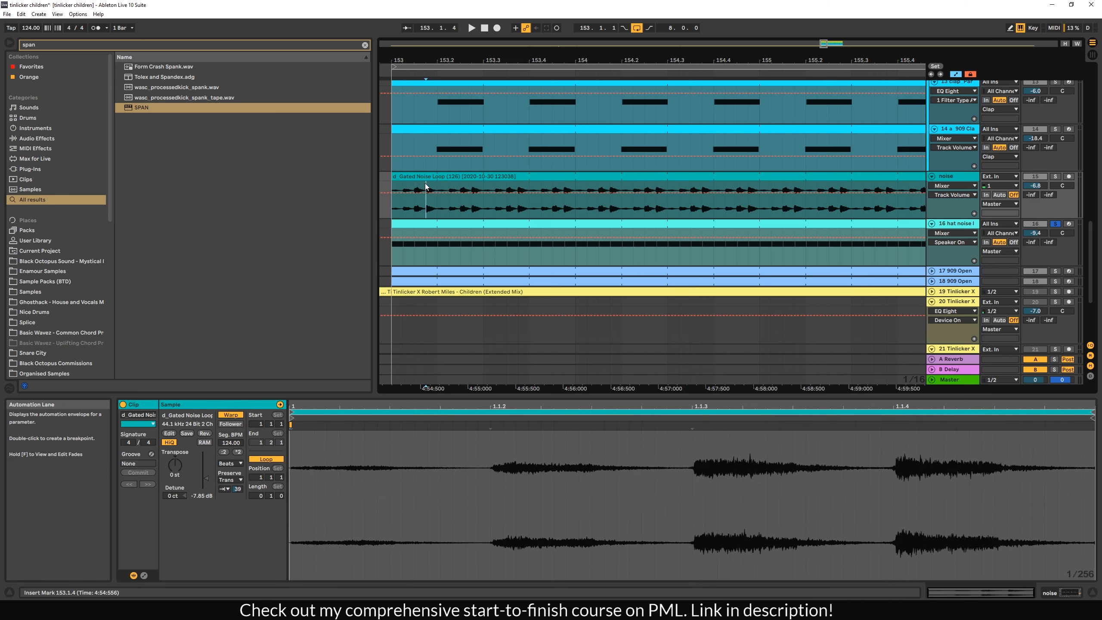
left_click(401, 245)
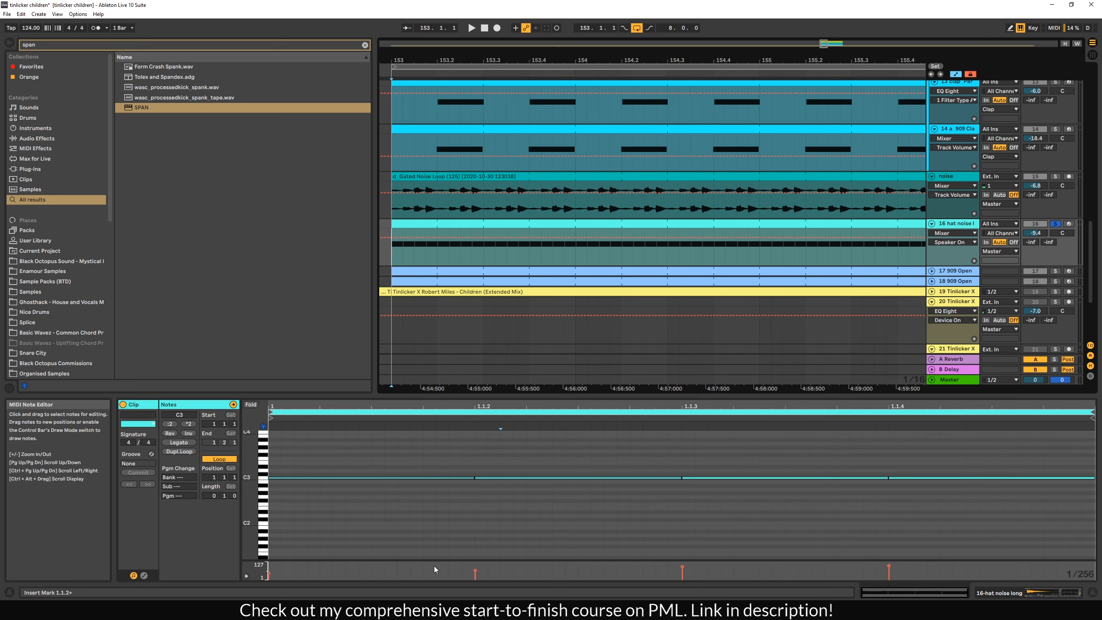
key("space")
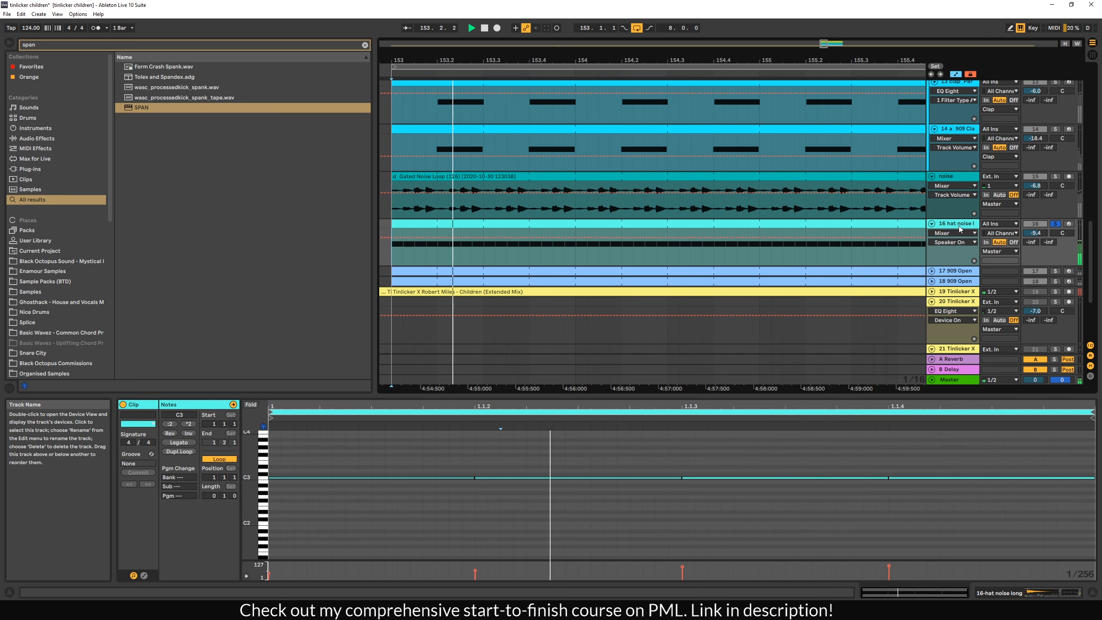
Step: Show the hat noise long track's devices and audition it while toggling filter 8 of its EQ Eight
double_click(959, 224)
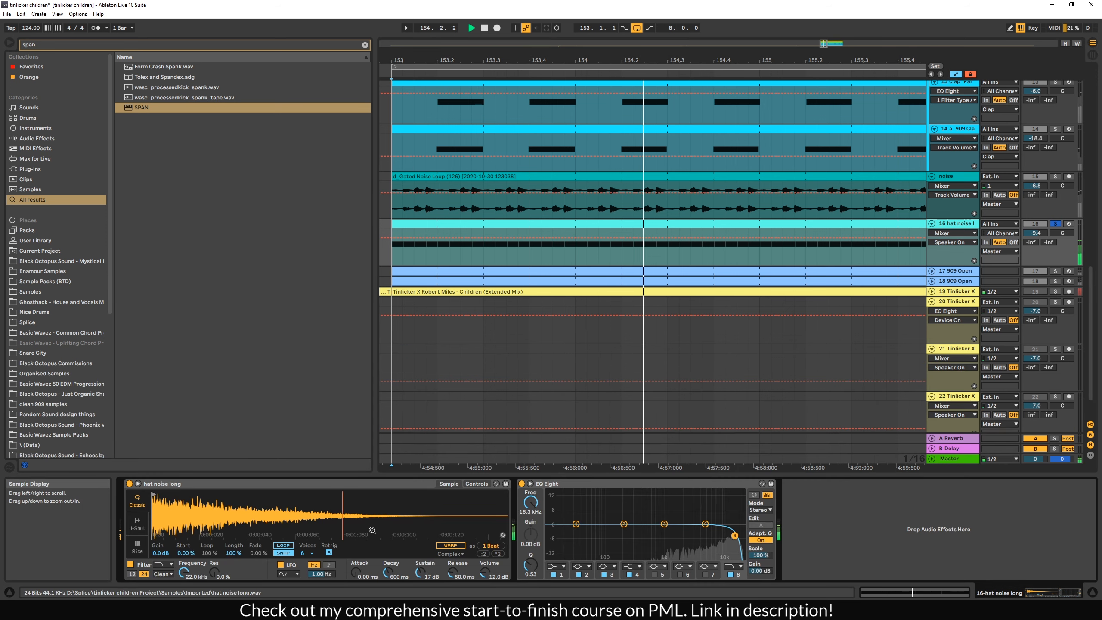
left_click(729, 574)
key("space")
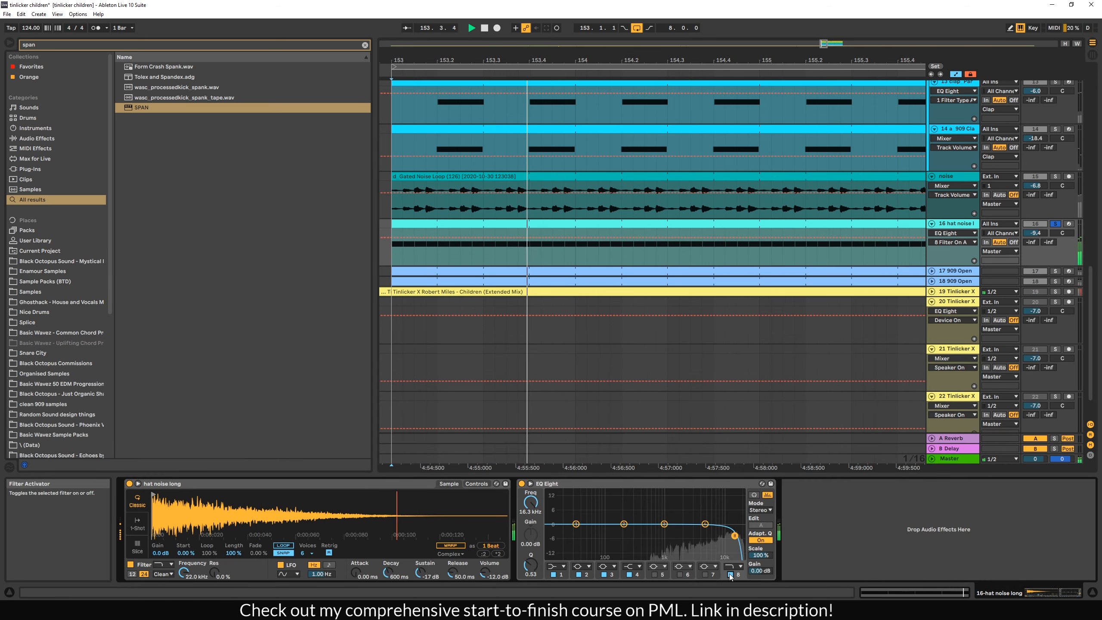
key("space")
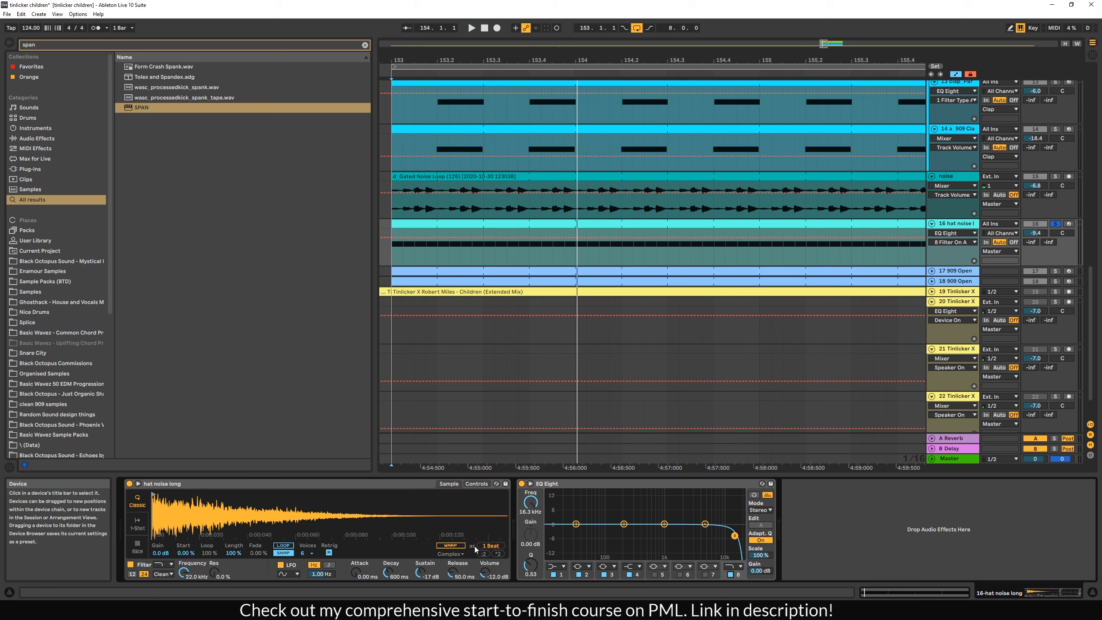
Step: Play the hat noise on its own from bar 153, and play it again with the noise track also soloed
key("space")
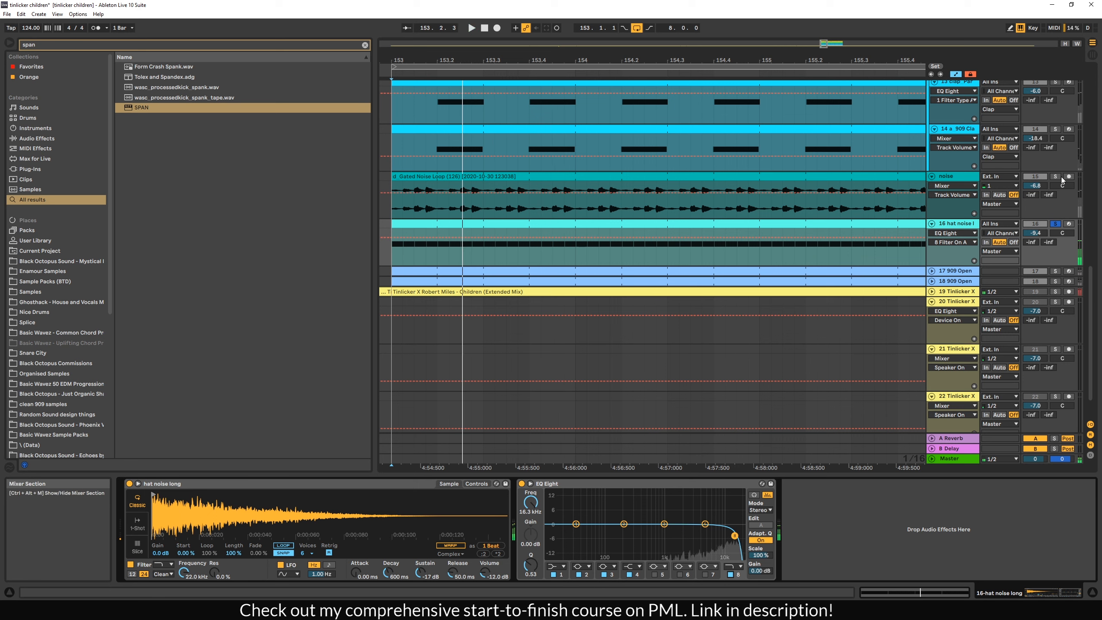
key("space")
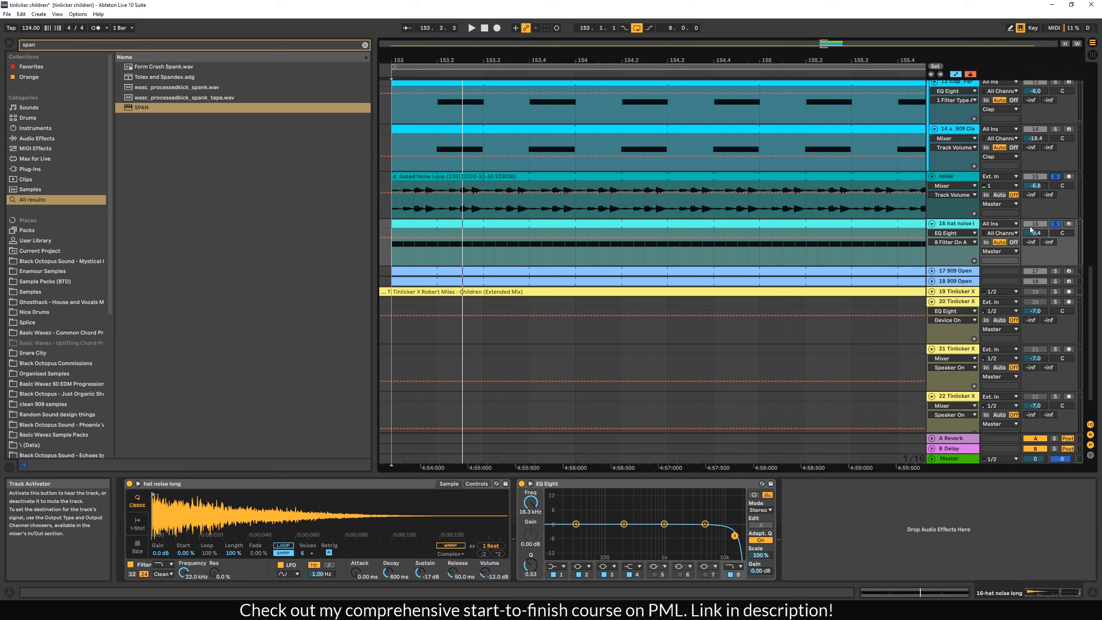
key("space")
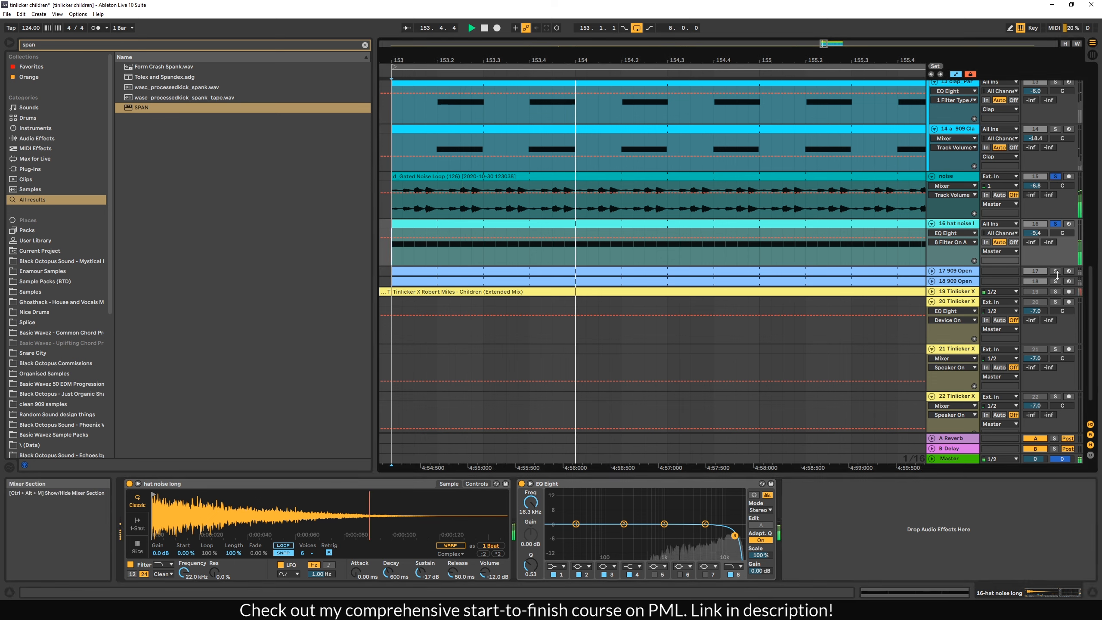
key("space")
Step: Solo and unfold track 17 (909 Open Hat) in place of the noise tracks, play it and show its devices
left_click(932, 272)
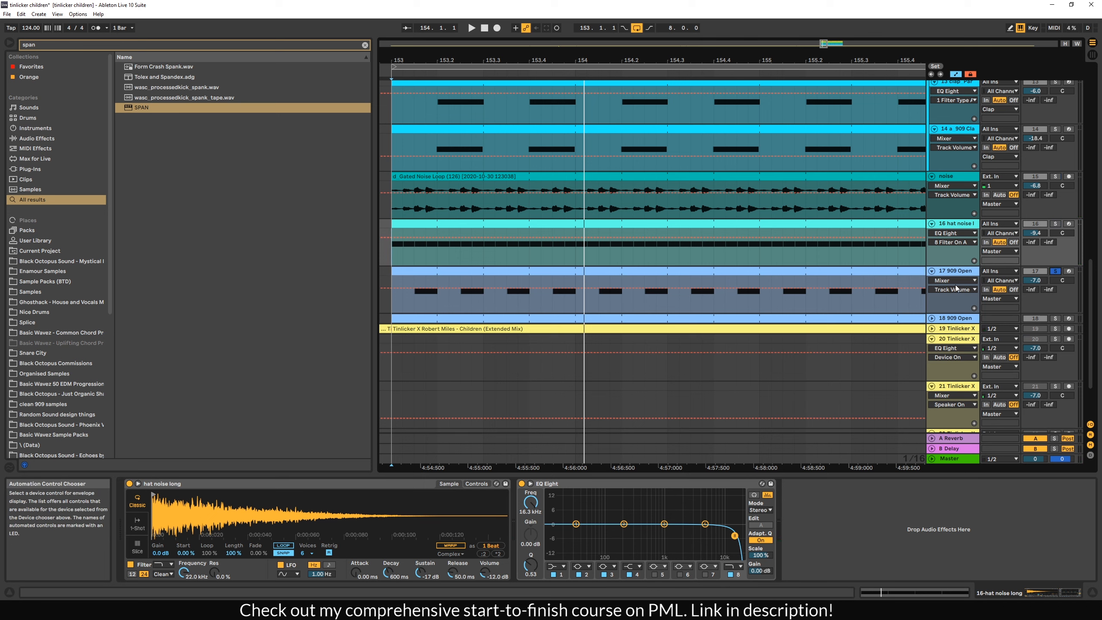
key("space")
left_click(934, 311)
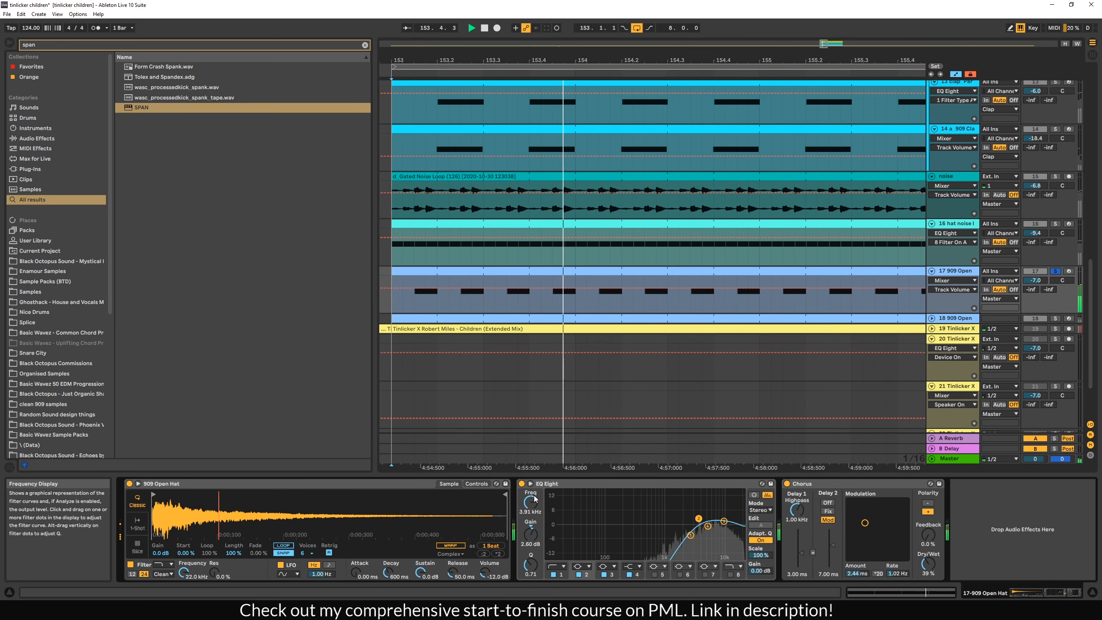
Step: Audition the track 17 open hat with its Chorus and EQ Eight bypassed, and re-enable first the EQ and then the Chorus
left_click(787, 483)
left_click(520, 484)
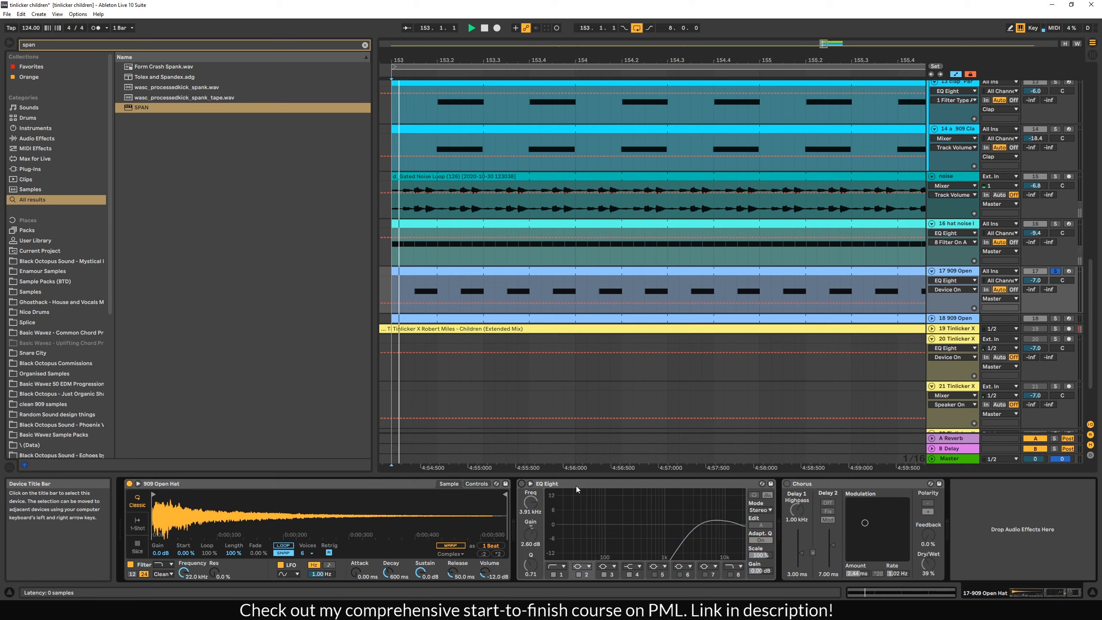
key("ctrl+z")
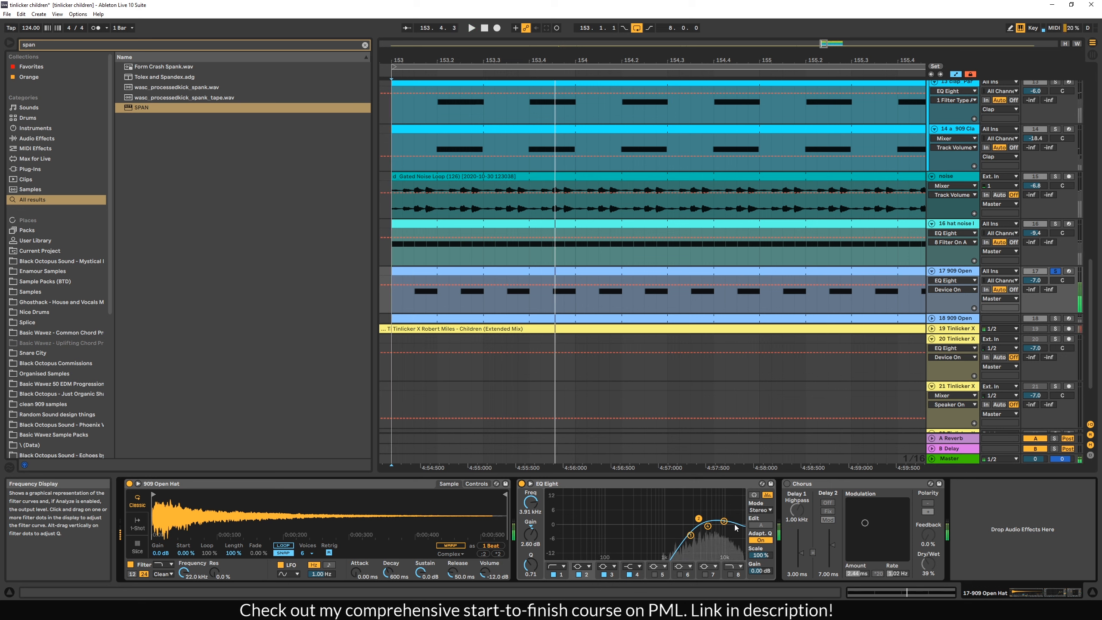
key("space")
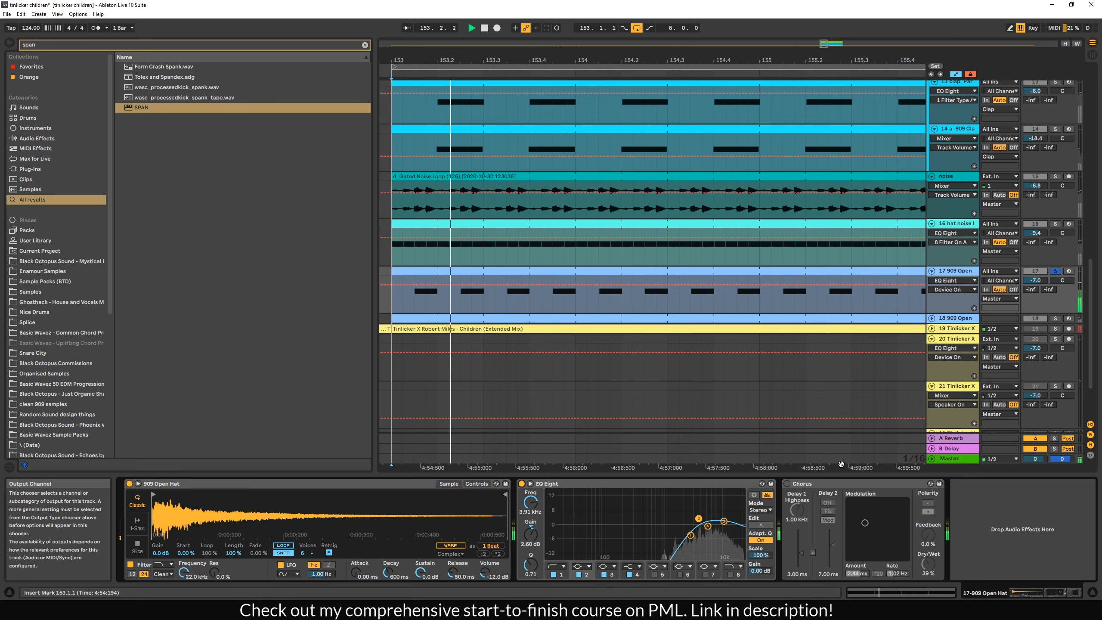
key("space")
left_click(786, 484)
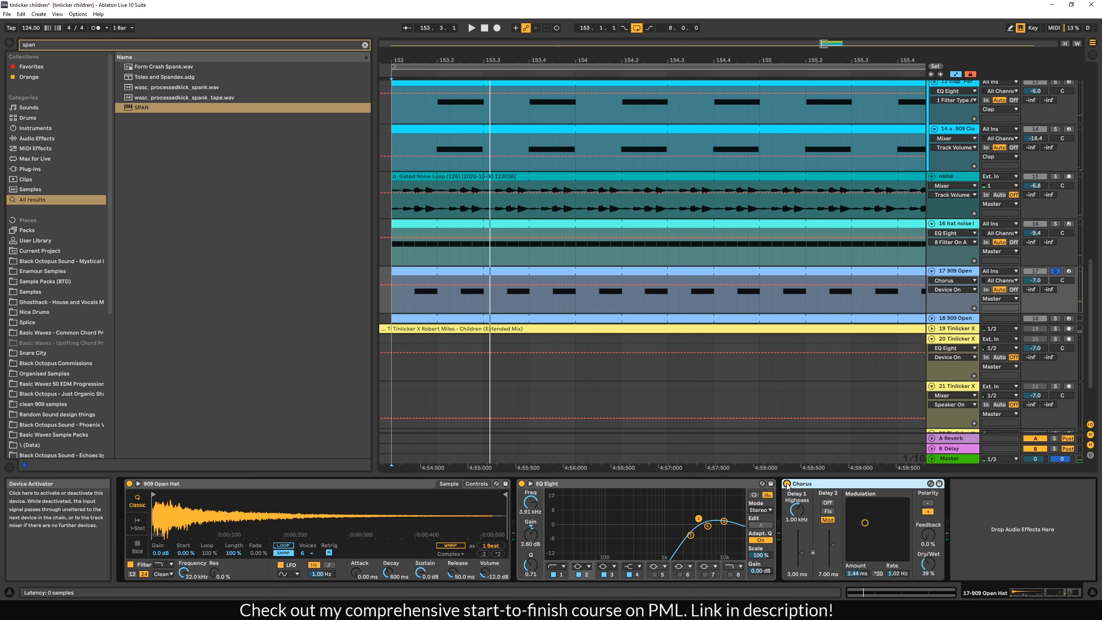
key("space")
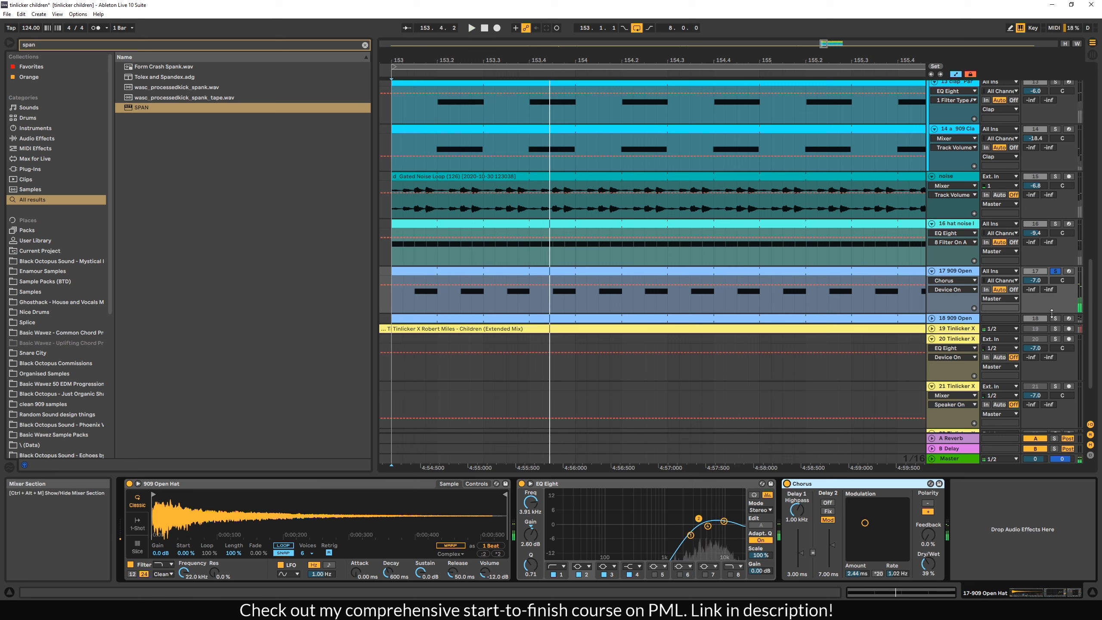
Step: Solo track 18 (909 Open Hat) instead, open its ValhallaRoom reverb window and play the track
left_click(1048, 318)
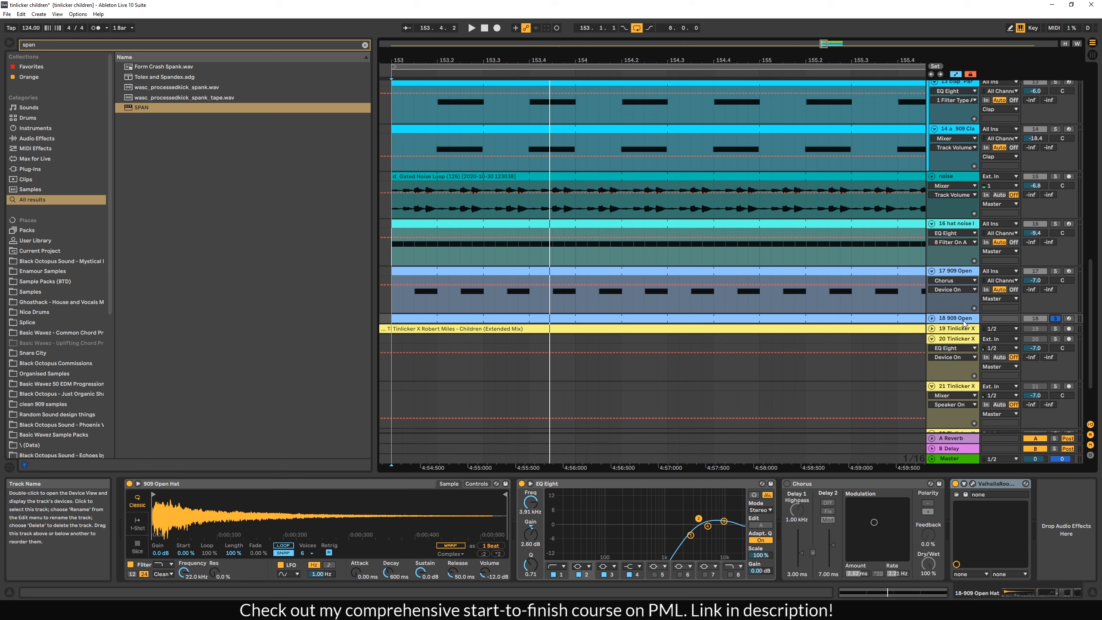
left_click(973, 483)
left_click_drag(184, 93, 583, 219)
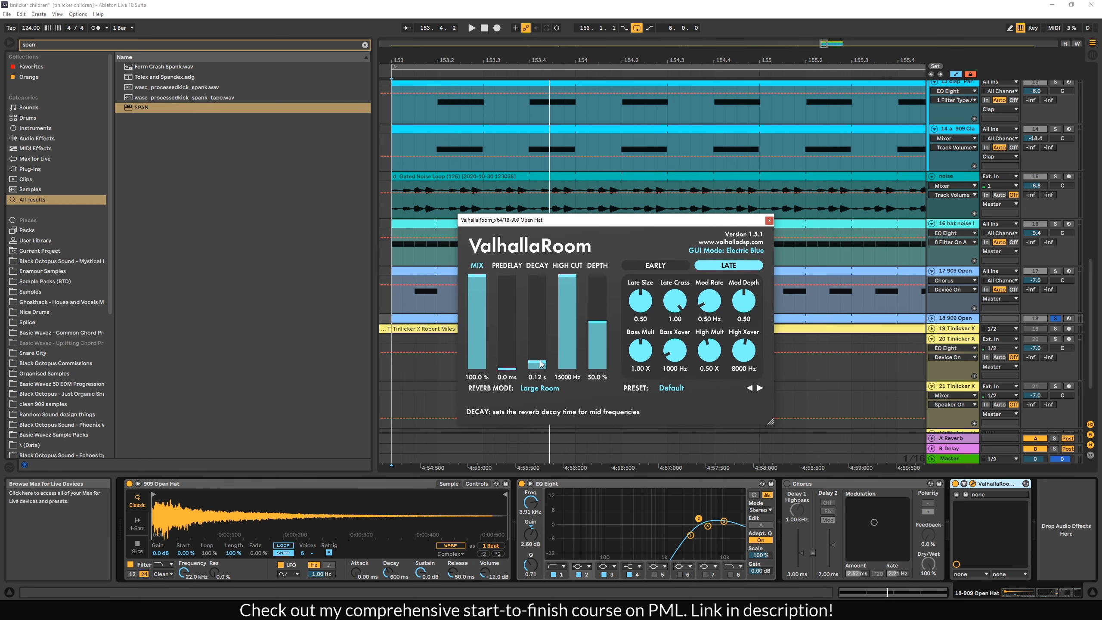
key("space")
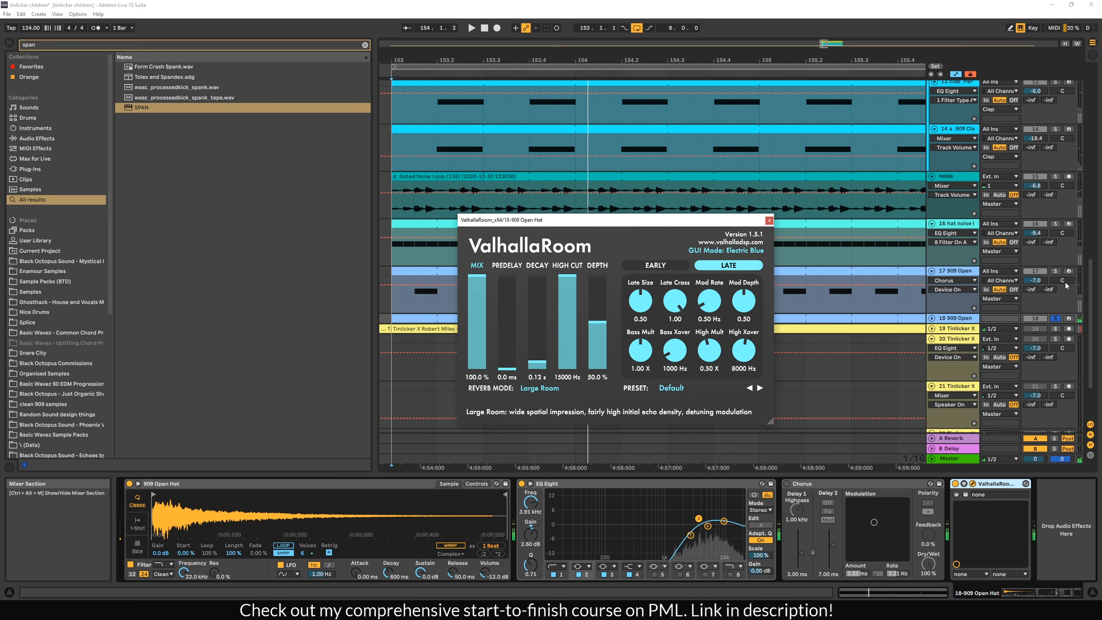
Step: Play both open hat tracks soloed together, close the ValhallaRoom window and clear the solos
left_click(1055, 271, "ctrl")
key("space")
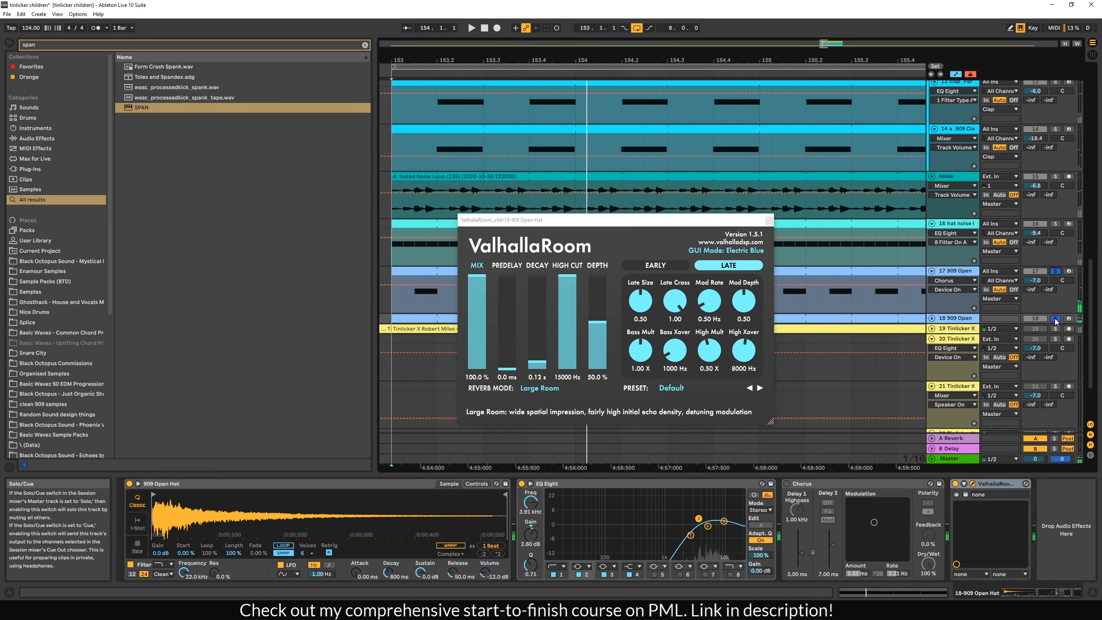
left_click(768, 221)
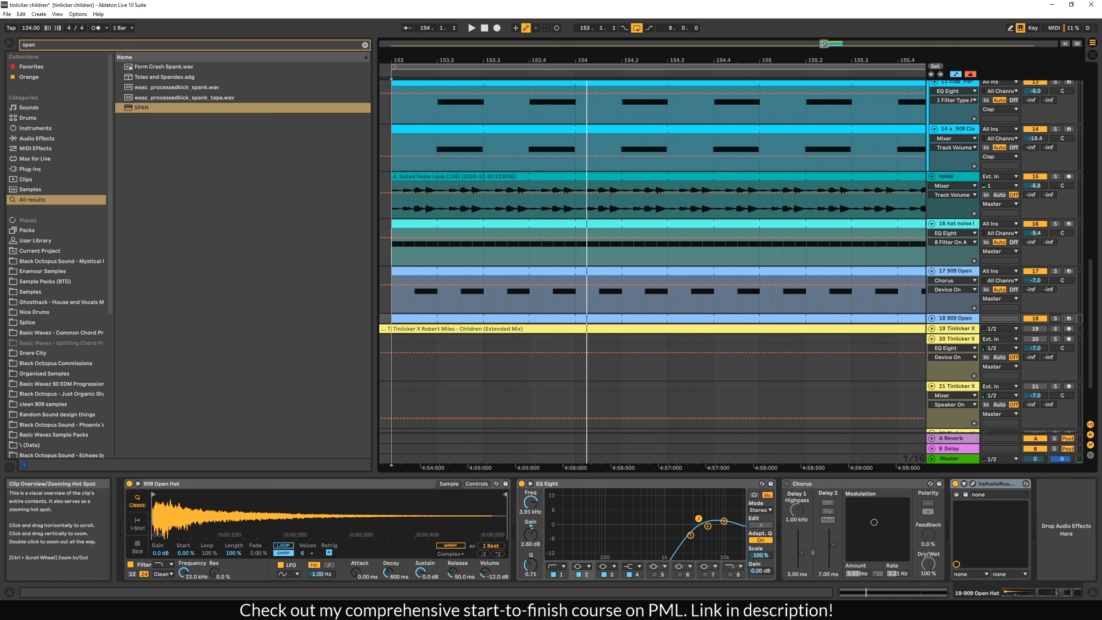
Step: Play the full arrangement from bar 153 with all parts unsoloed
left_click_drag(825, 43, 824, 78)
scroll(794, 214, "up", 6)
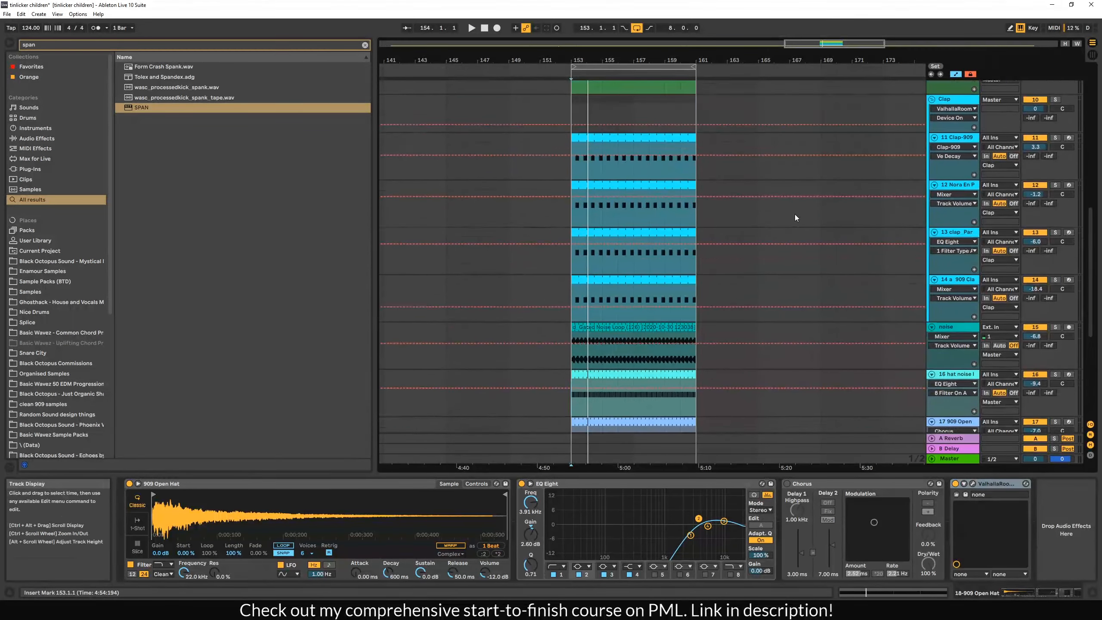
key("space")
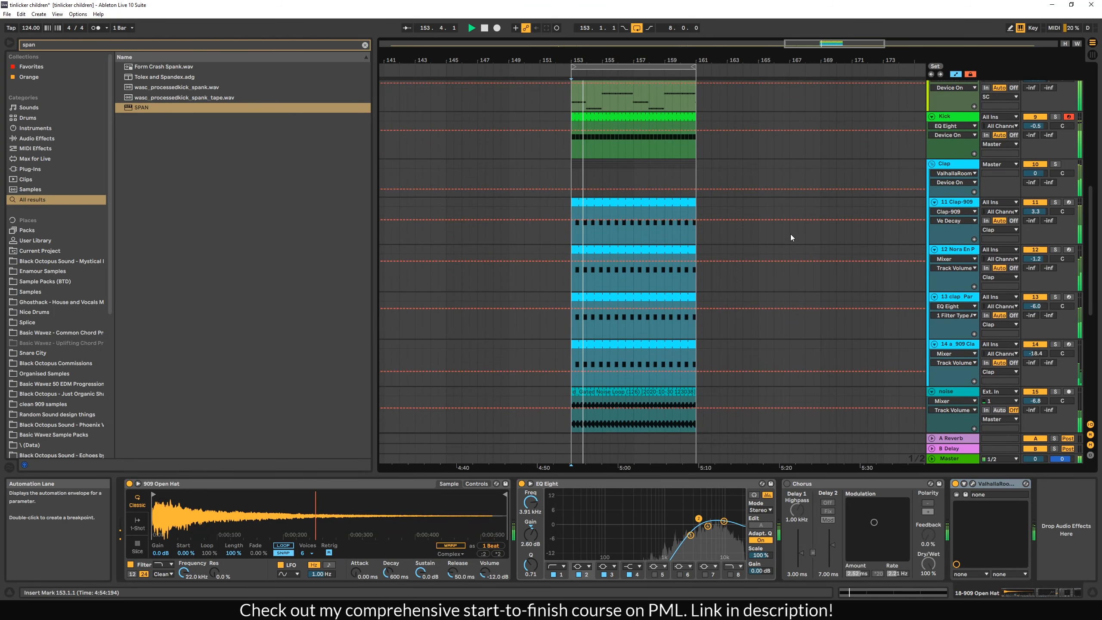
scroll(791, 244, "down", 1)
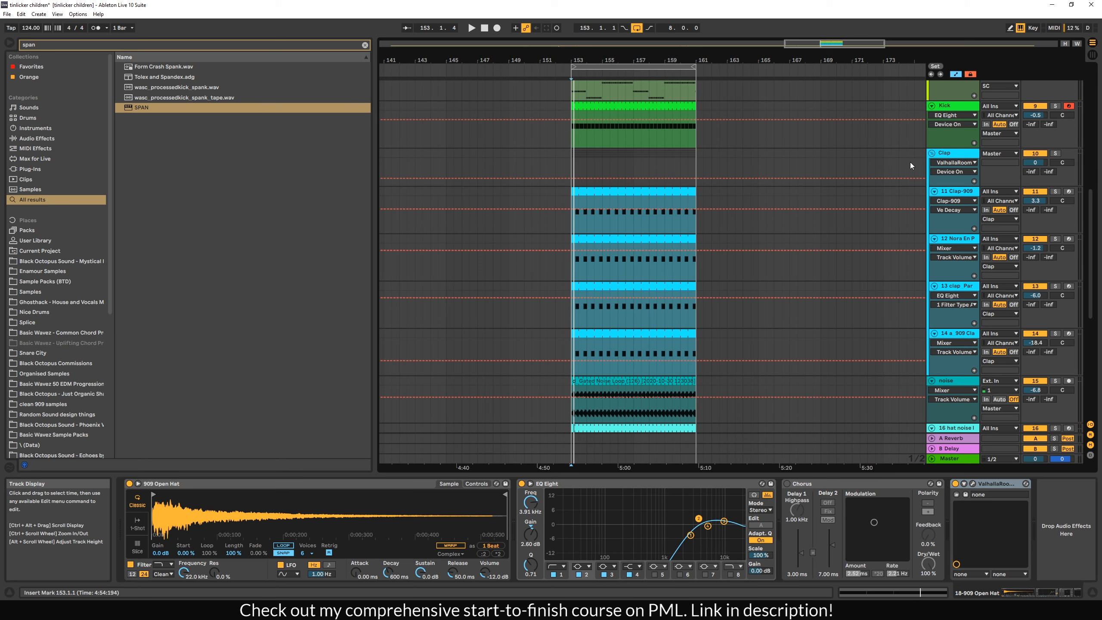
Step: Fold all tracks in the arrangement and place the insert marker at bar 153 on track 20
left_click(932, 153, "alt")
left_click(579, 179)
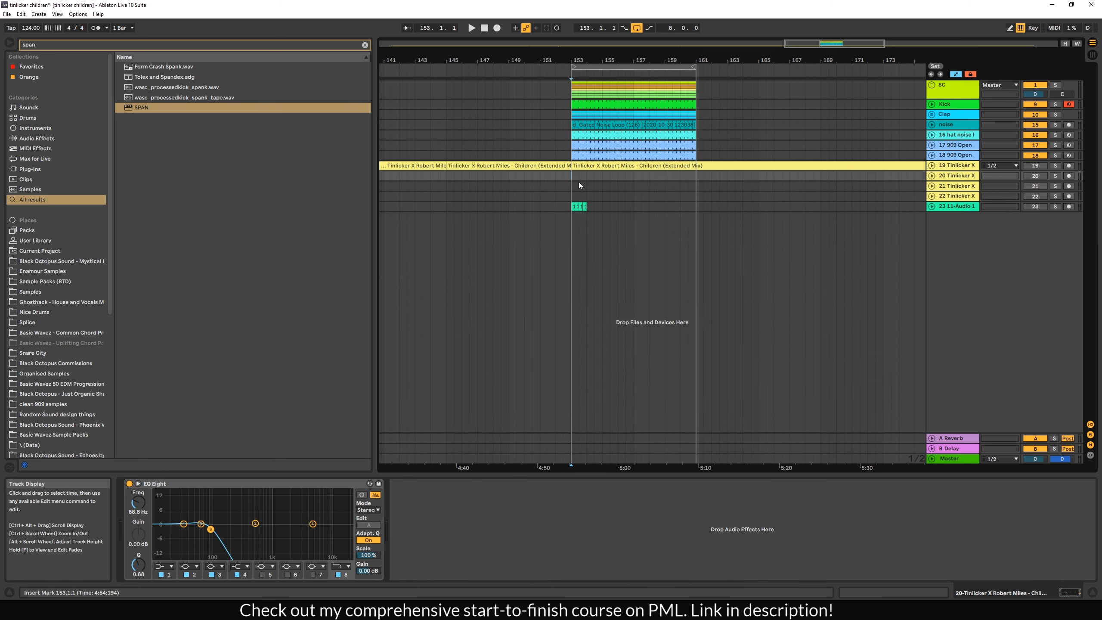